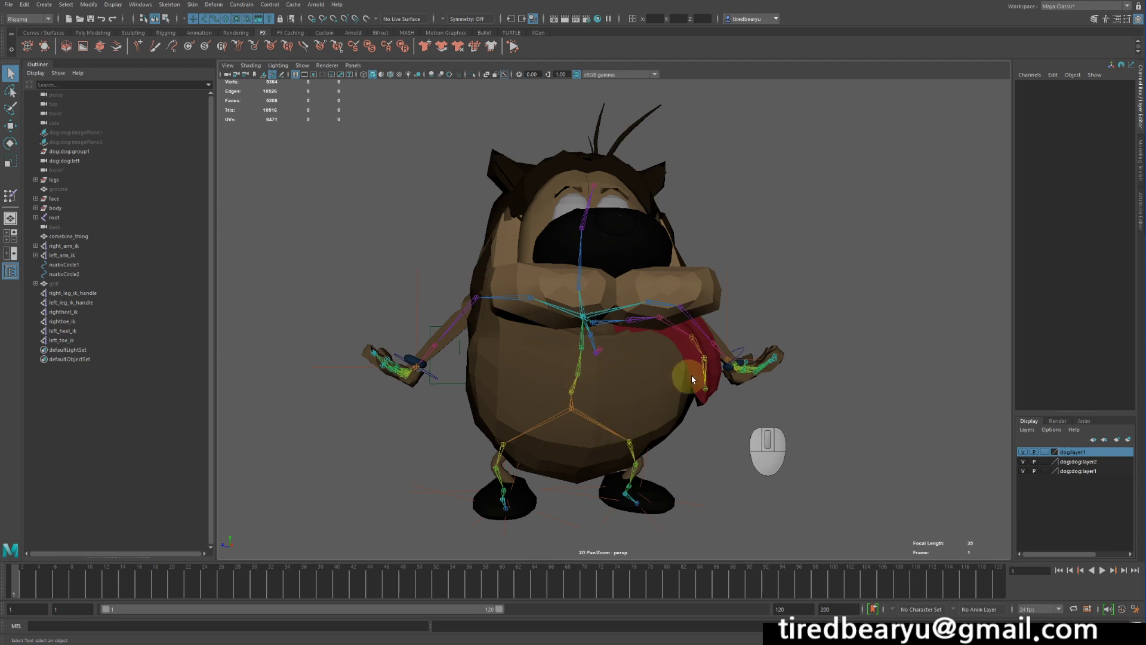
Switch the combine_thing character mesh to smooth preview and clear the selection
alt+drag(646, 380, 711, 395)
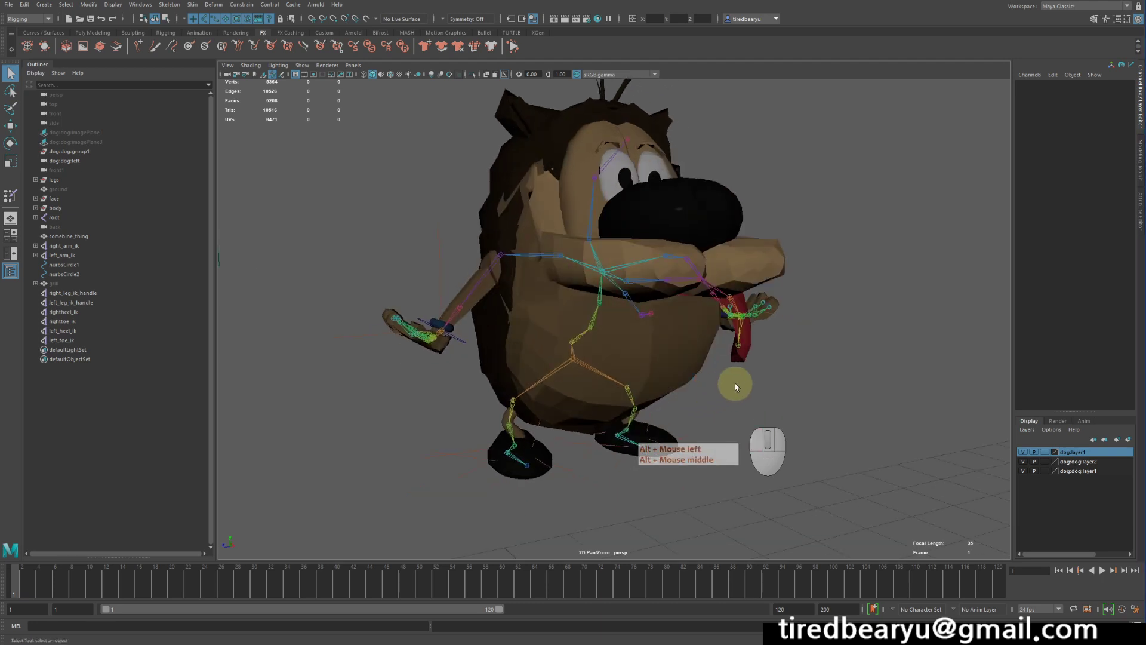
click(706, 349)
key(1)
key(3)
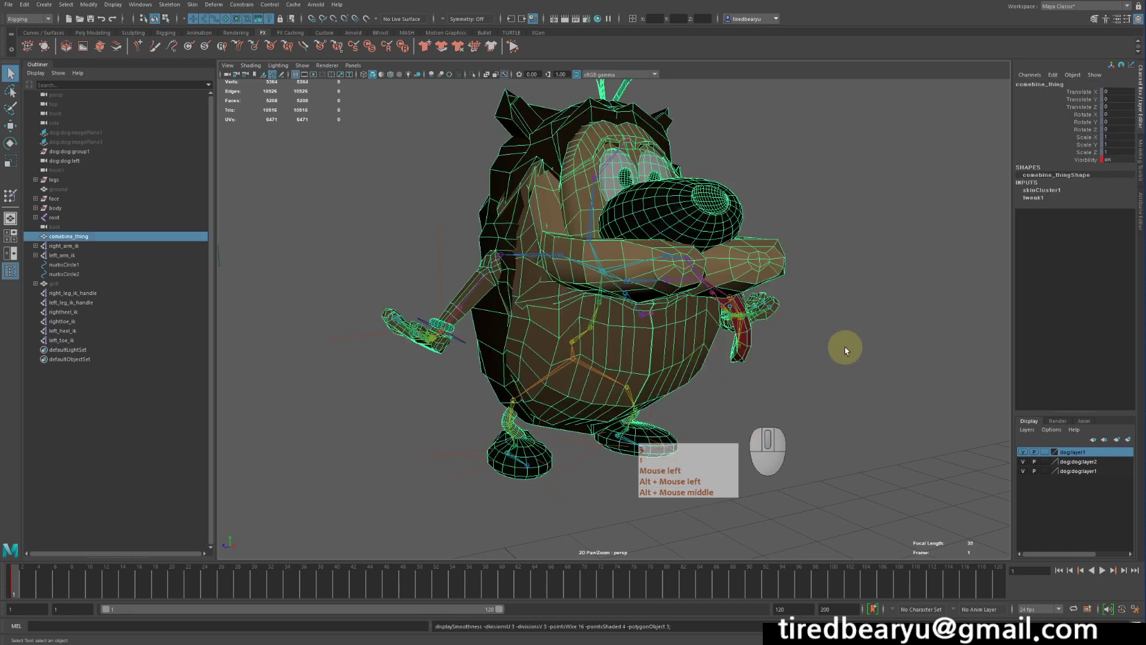
click(845, 351)
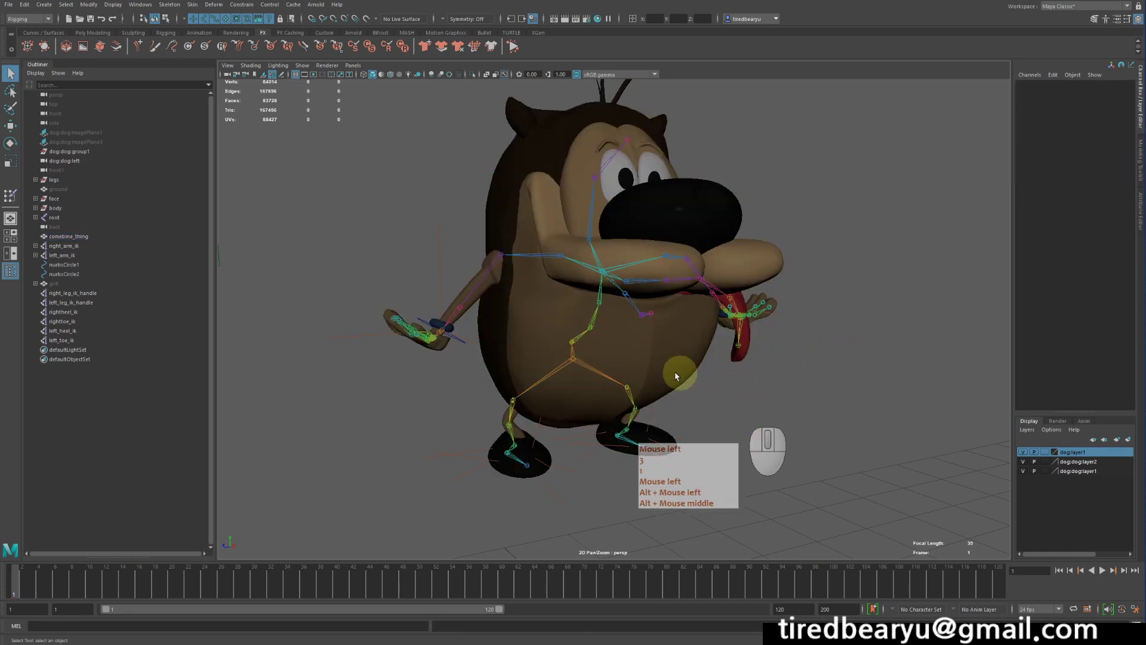
alt+drag(678, 373, 606, 358)
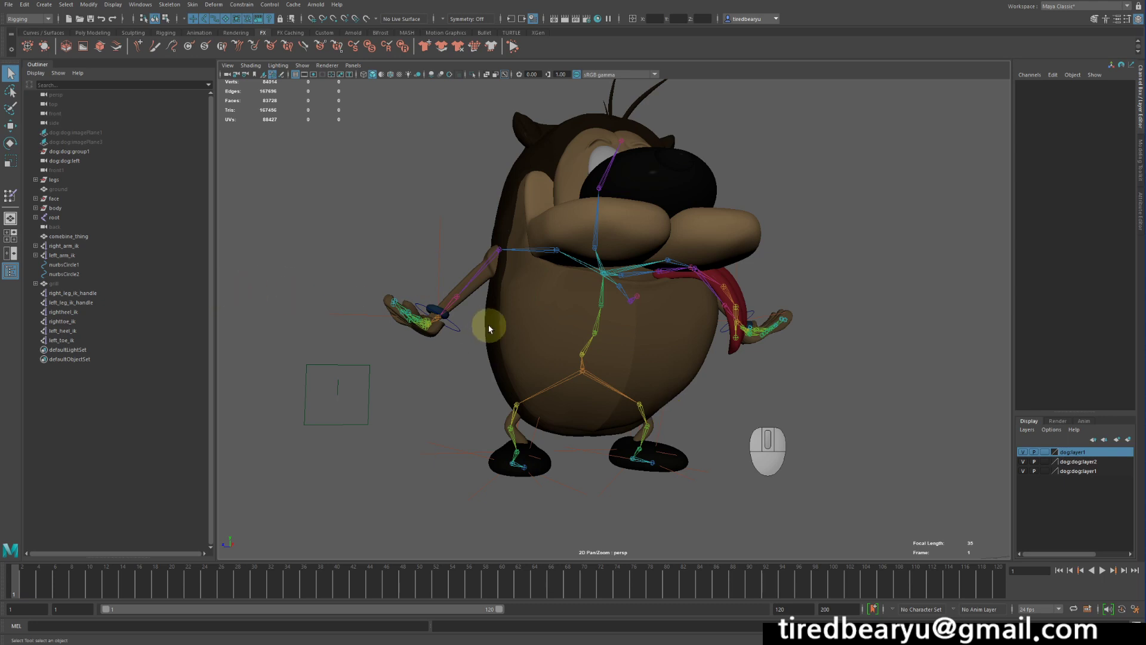
Select the combine_thing mesh and open the Paint Skin Weights tool with its settings
click(545, 317)
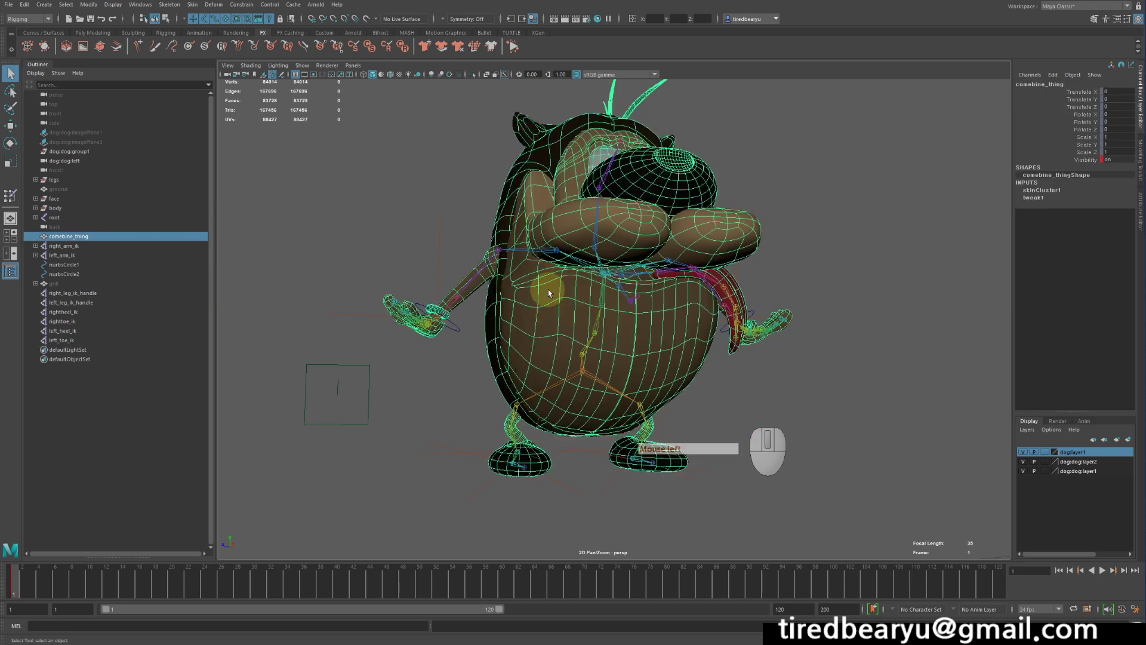
click(193, 5)
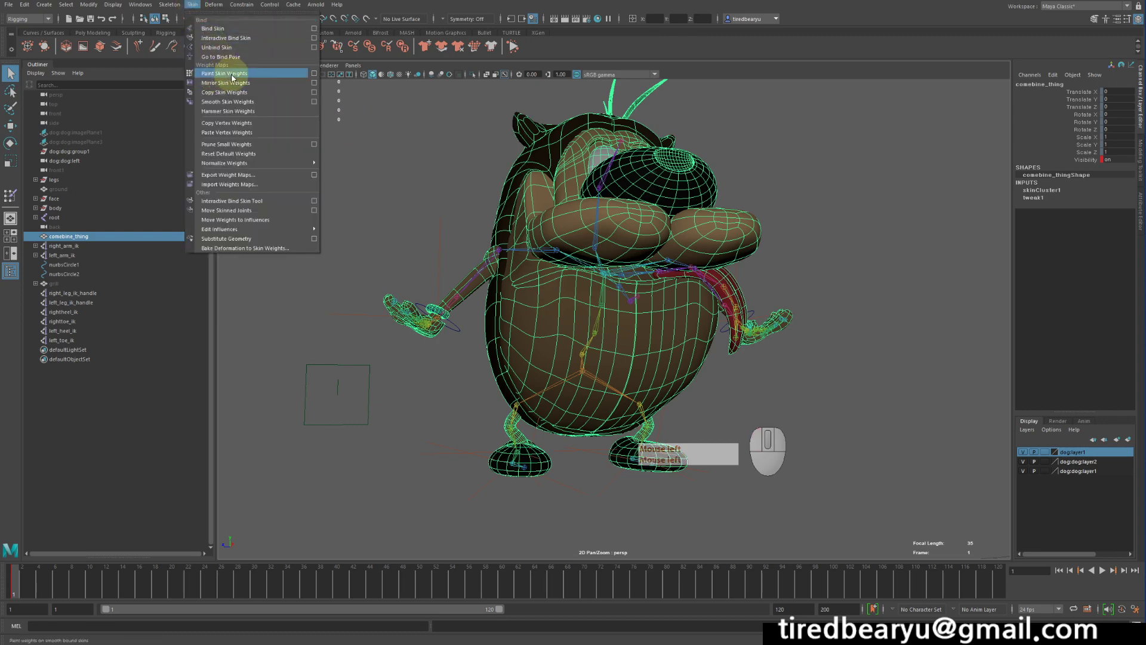
click(314, 74)
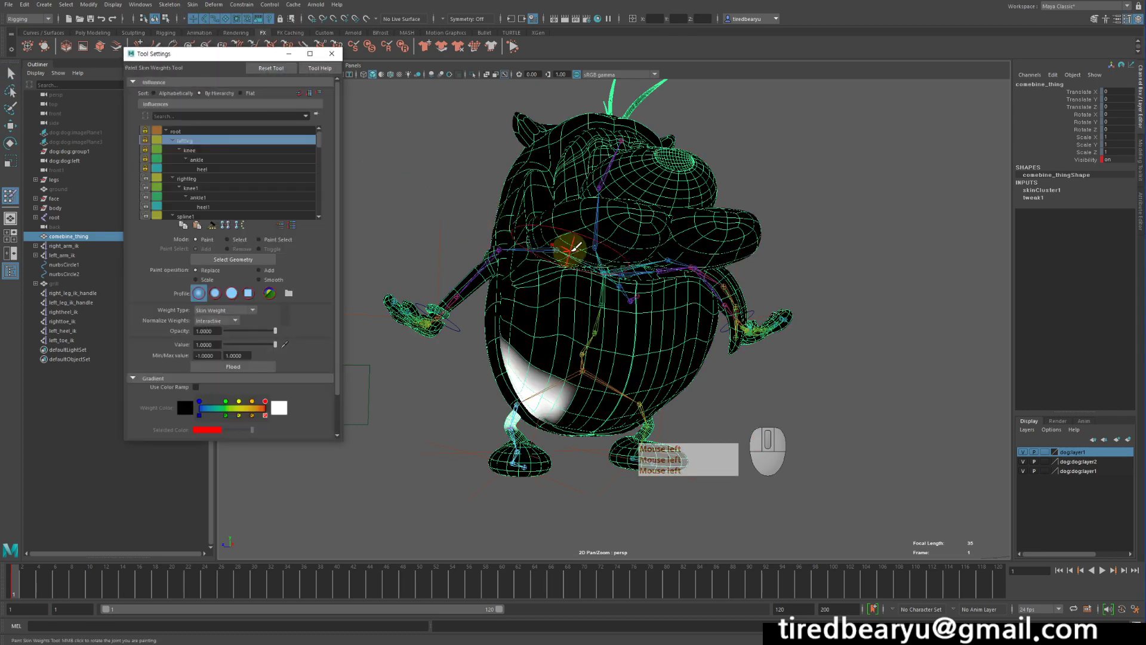
Examine how the root, leftleg, knee, heel and rightleg influences are weighted on the mesh
click(190, 138)
click(190, 131)
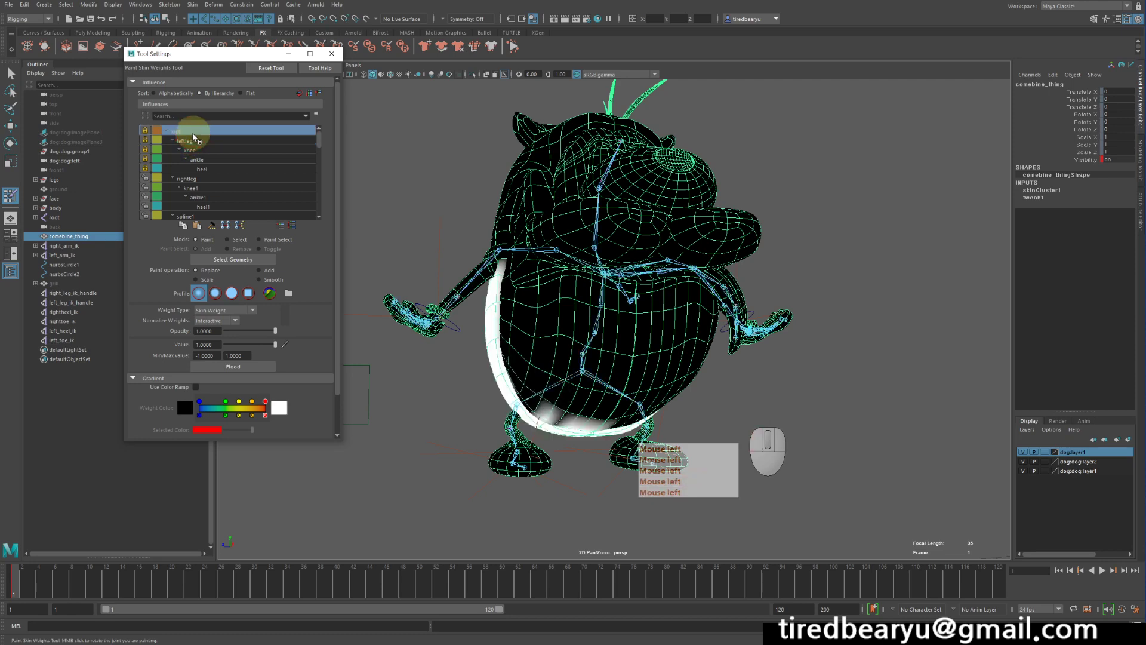
click(194, 141)
click(190, 150)
click(201, 169)
click(186, 178)
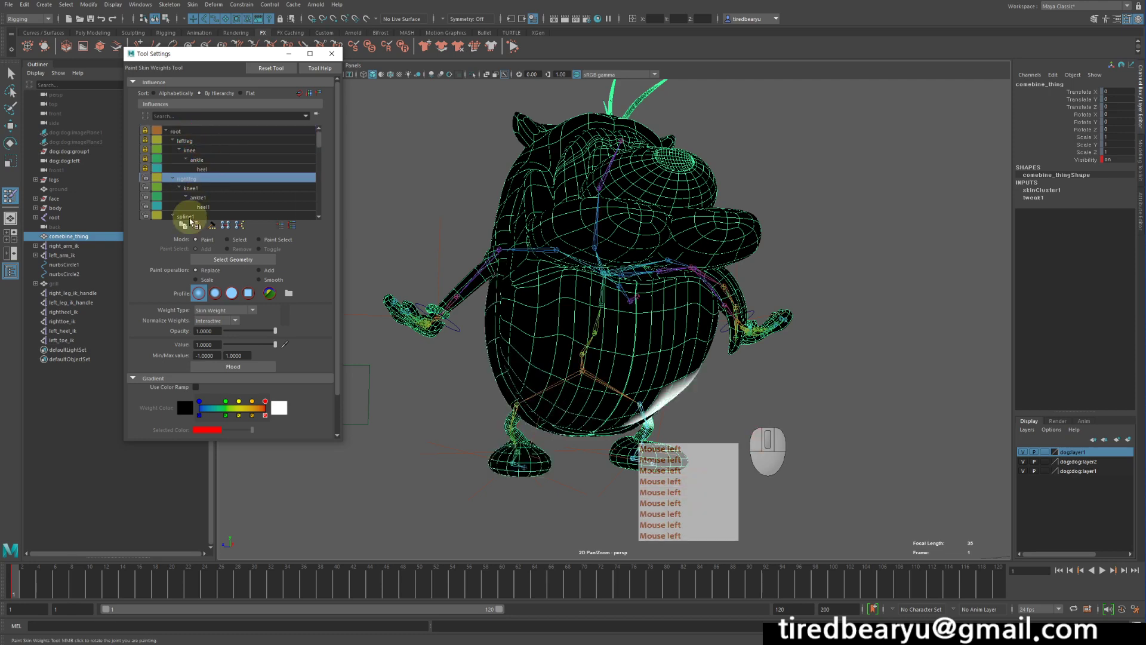
alt+middle_drag(675, 345, 652, 230)
alt+middle_drag(598, 260, 618, 302)
alt+drag(618, 302, 611, 296)
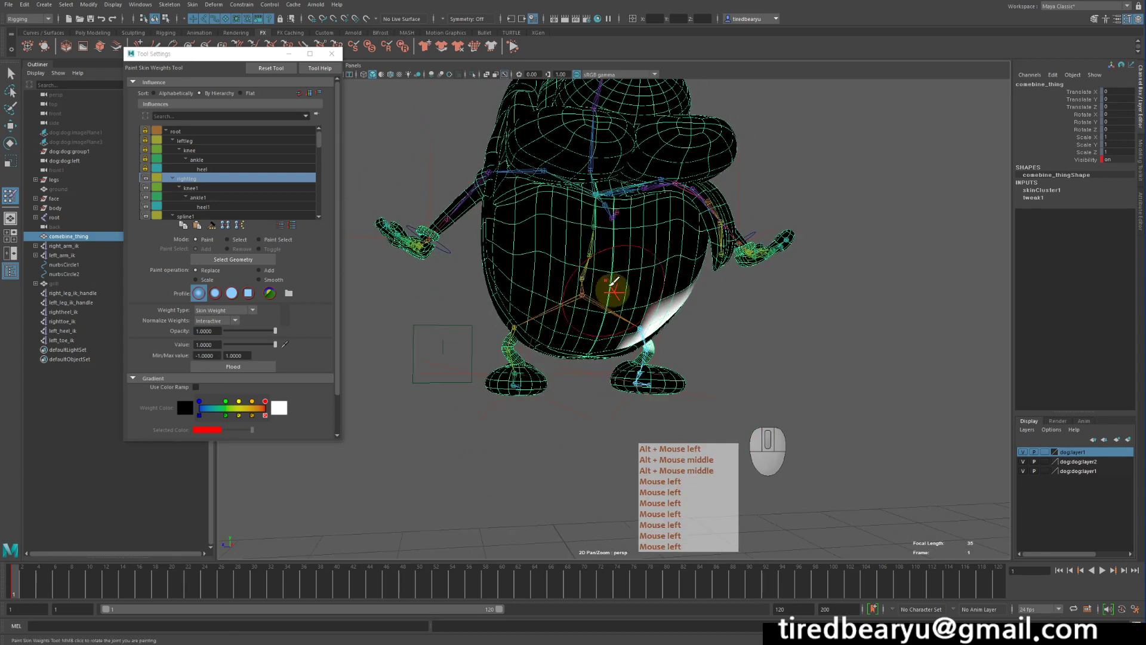
Paint root influence onto the front of the lower belly with the Replace operation at value 1
click(218, 131)
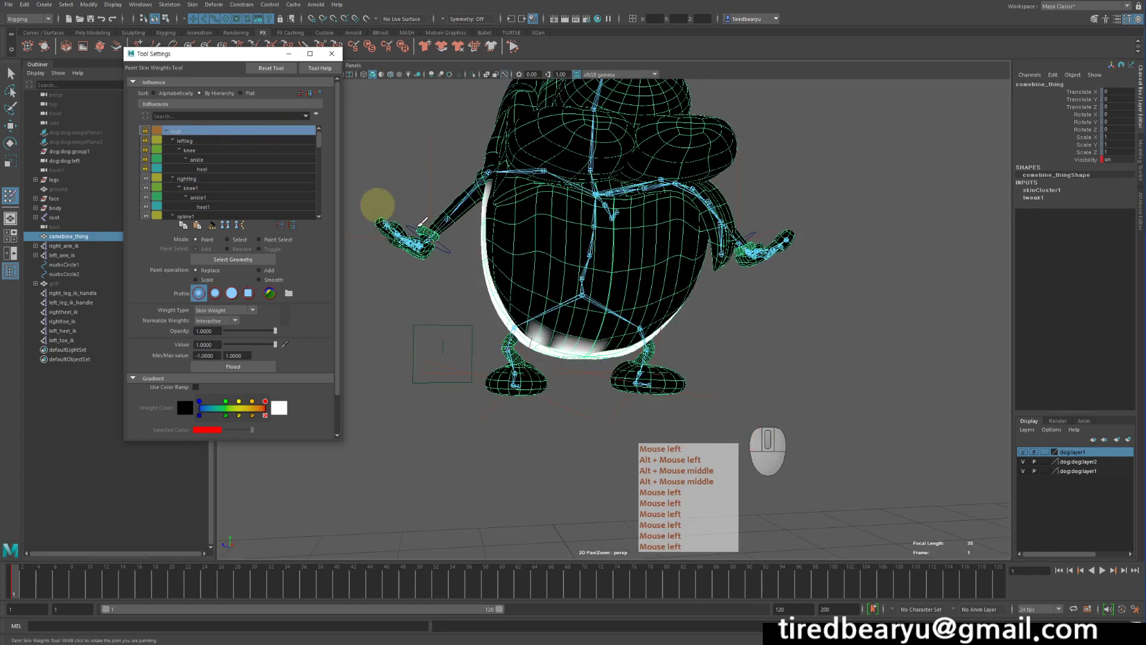
alt+drag(512, 262, 508, 258)
alt+right_drag(508, 257, 627, 256)
alt+middle_drag(627, 256, 473, 204)
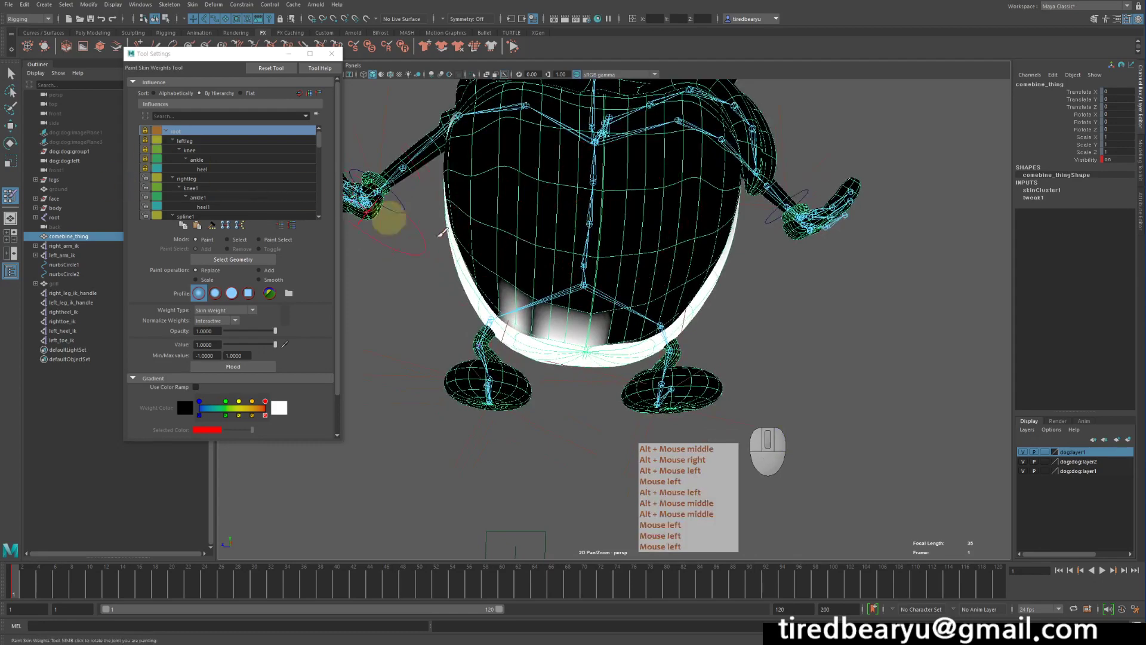
mouse_move(384, 212)
alt+mouse_down()
mouse_move(533, 258)
mouse_move(533, 299)
mouse_move(692, 322)
mouse_move(626, 324)
alt+mouse_up()
click(623, 326)
drag(622, 327, 541, 310)
click(532, 288)
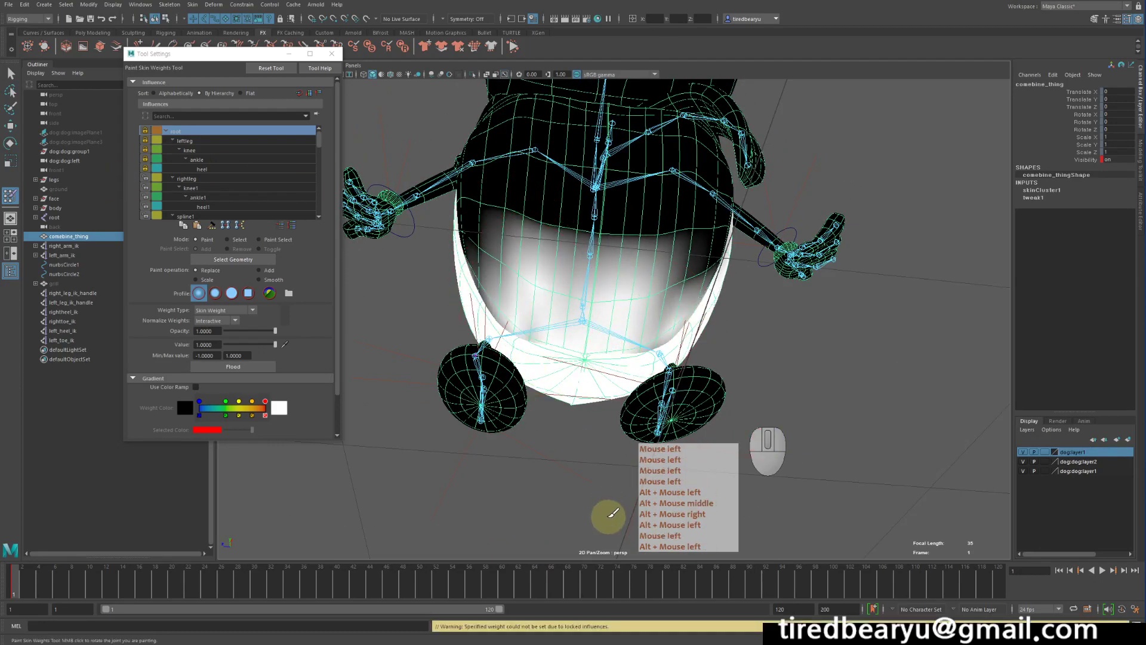
click(681, 296)
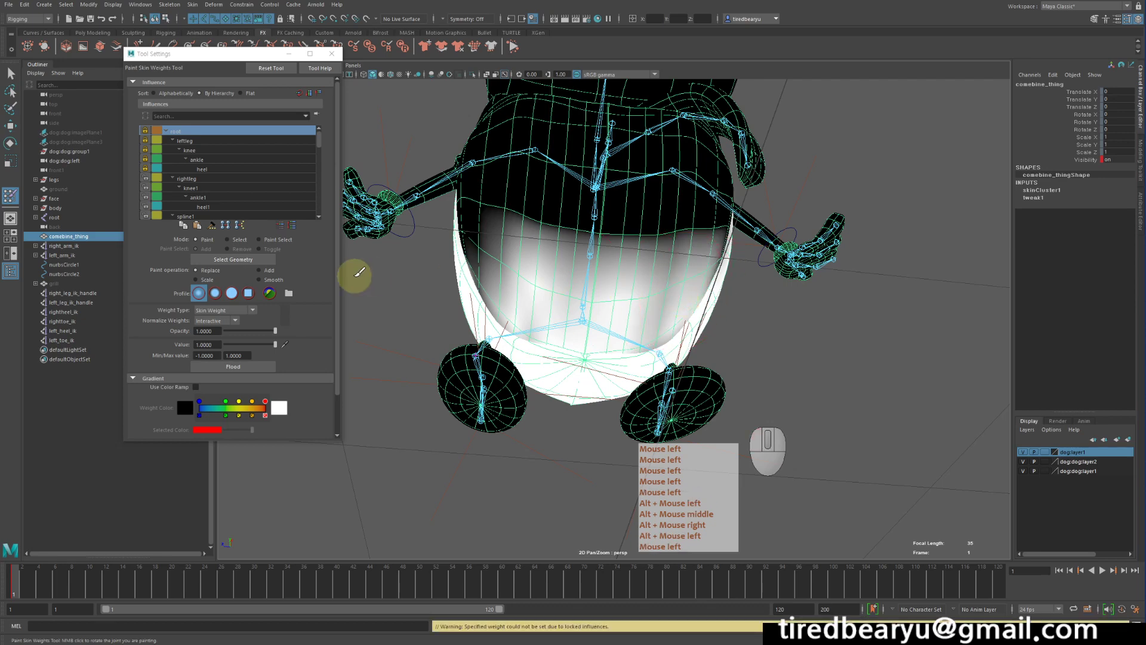
Compare the root and leftleg influence weights around the lower belly and hip
click(193, 138)
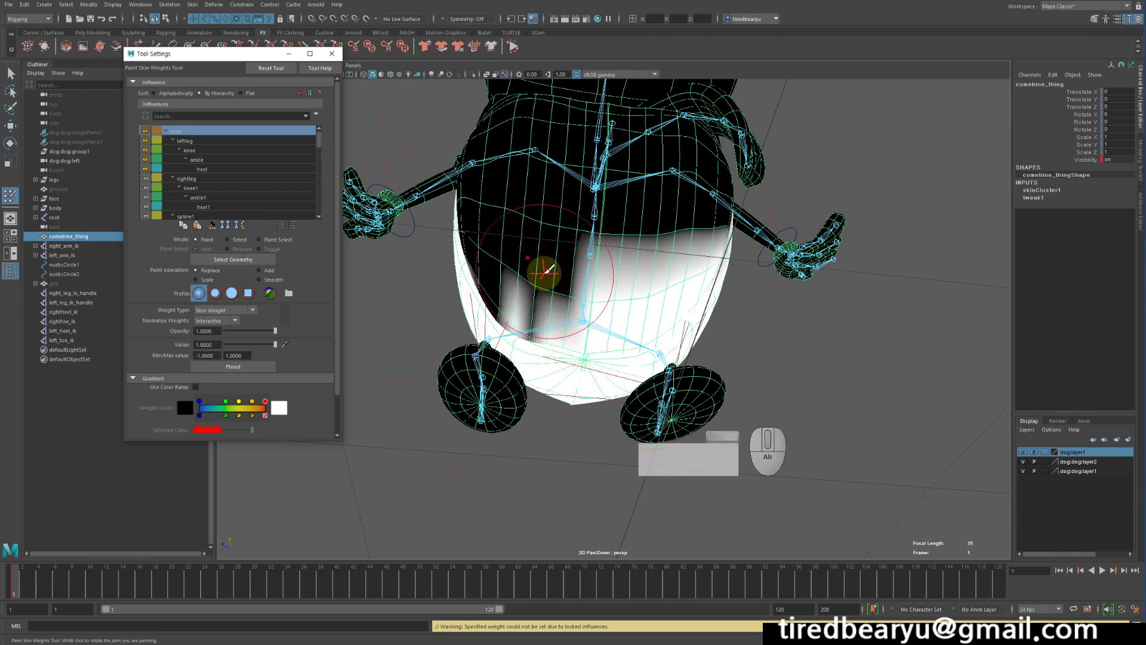
alt+drag(545, 272, 597, 306)
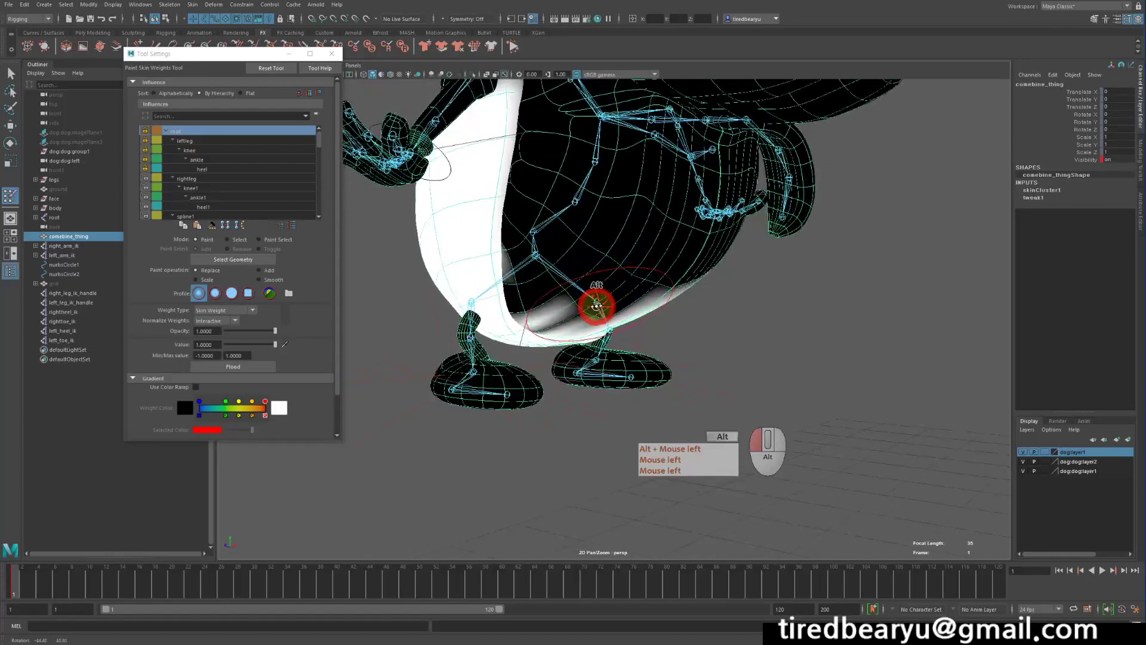
click(188, 141)
alt+drag(525, 257, 457, 318)
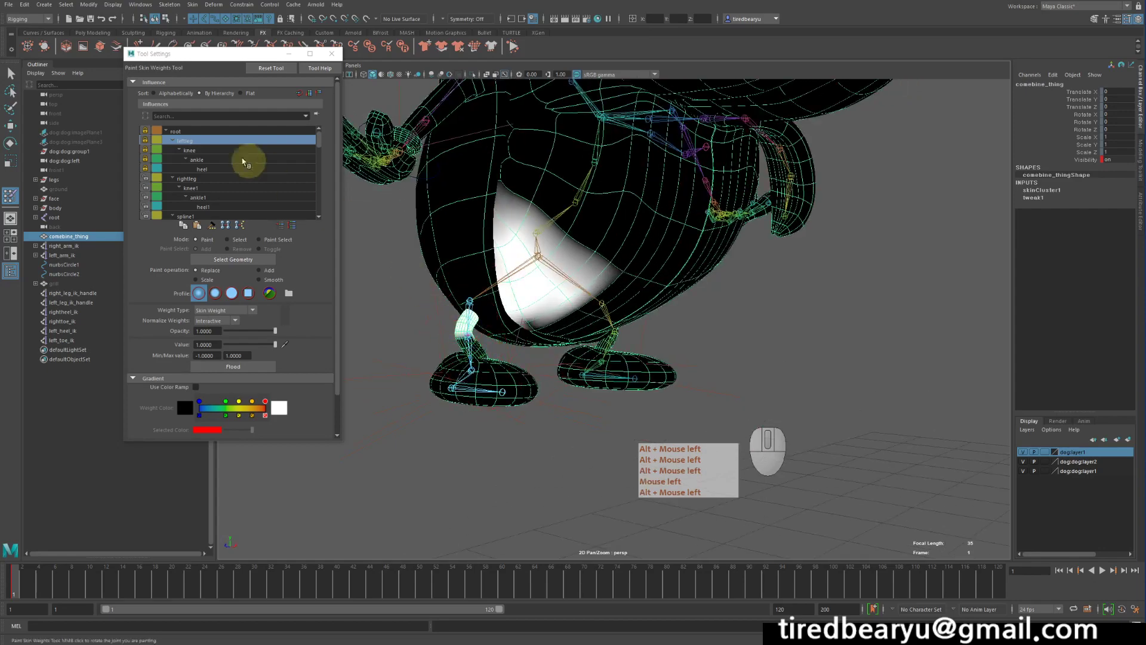
mouse_move(568, 309)
alt+mouse_down()
mouse_move(555, 286)
mouse_move(538, 289)
mouse_move(581, 322)
mouse_move(639, 328)
mouse_move(597, 310)
alt+mouse_up()
alt+drag(597, 310, 511, 276)
click(207, 150)
click(208, 142)
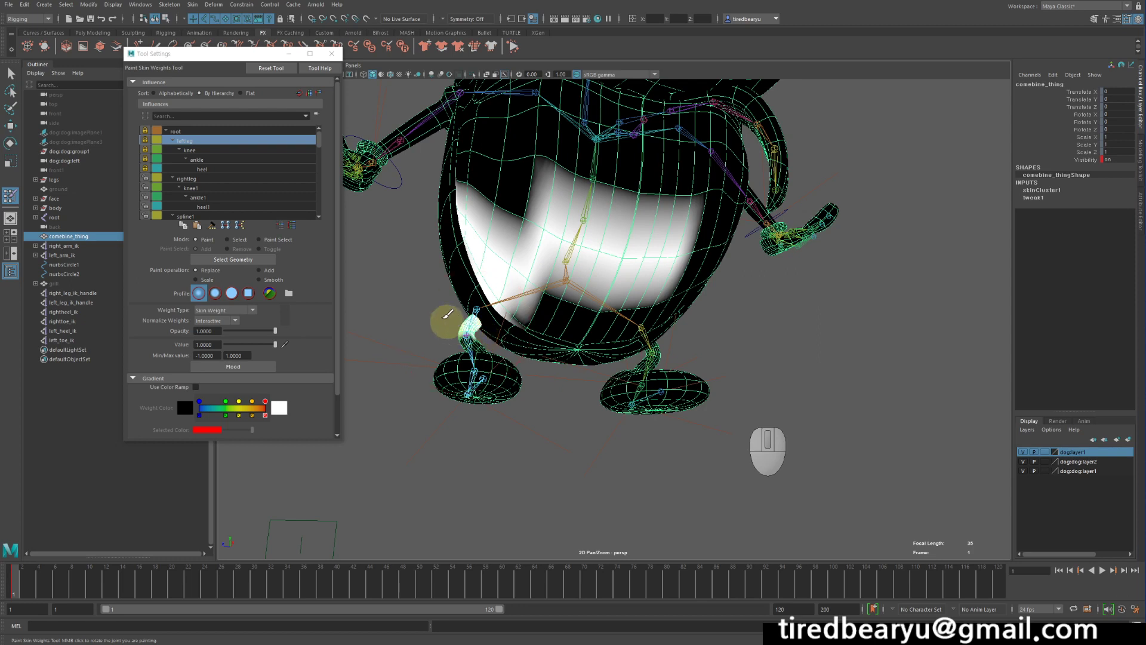
Unlock the weights of the root, leftleg, knee, ankle and heel influences
click(144, 131)
click(144, 140)
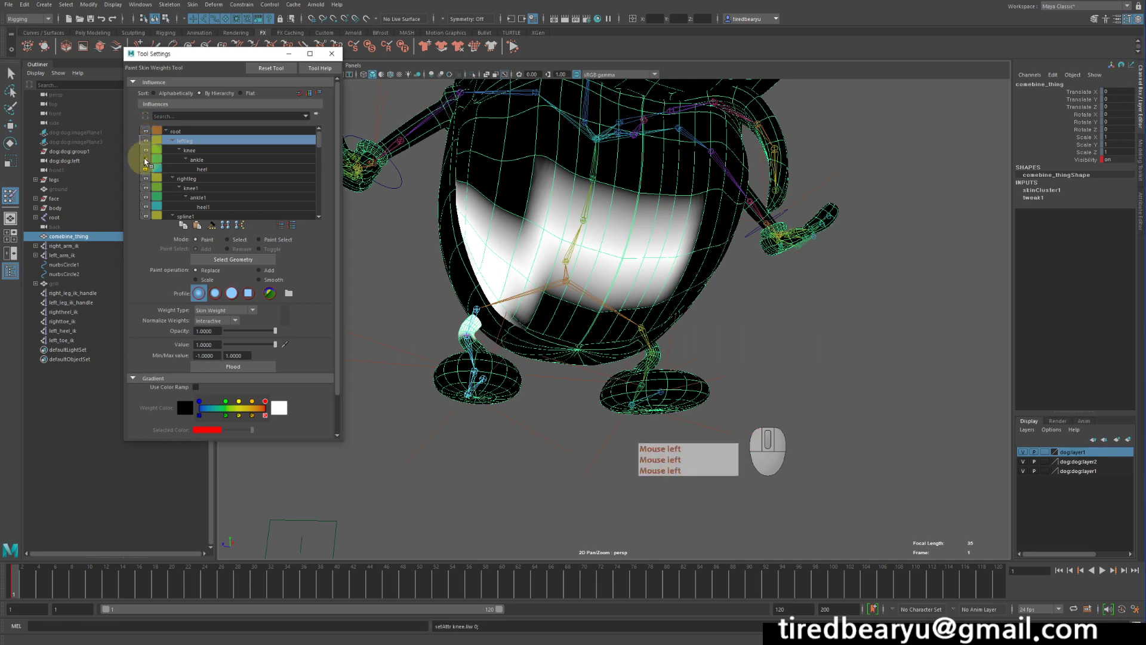
click(145, 159)
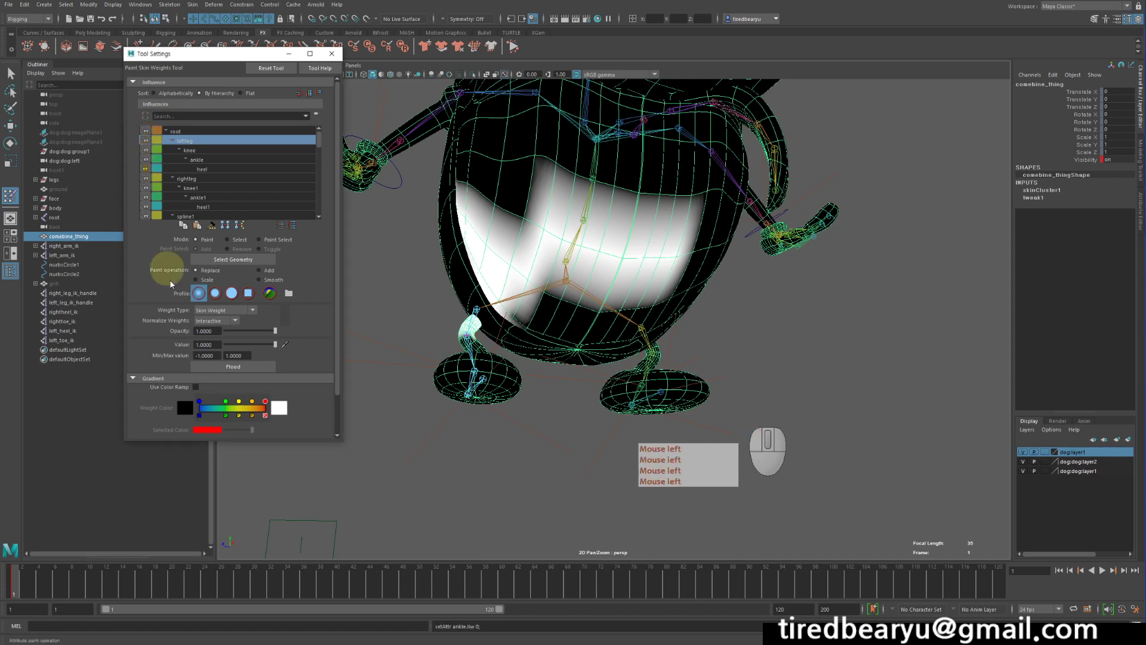
click(145, 169)
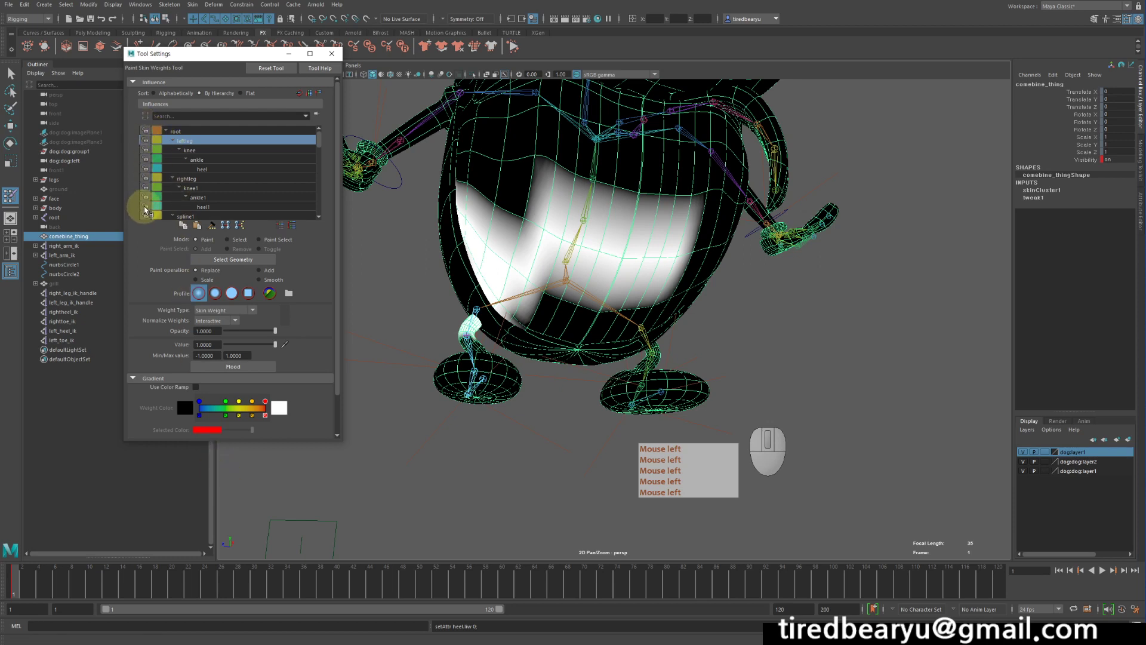
click(145, 131)
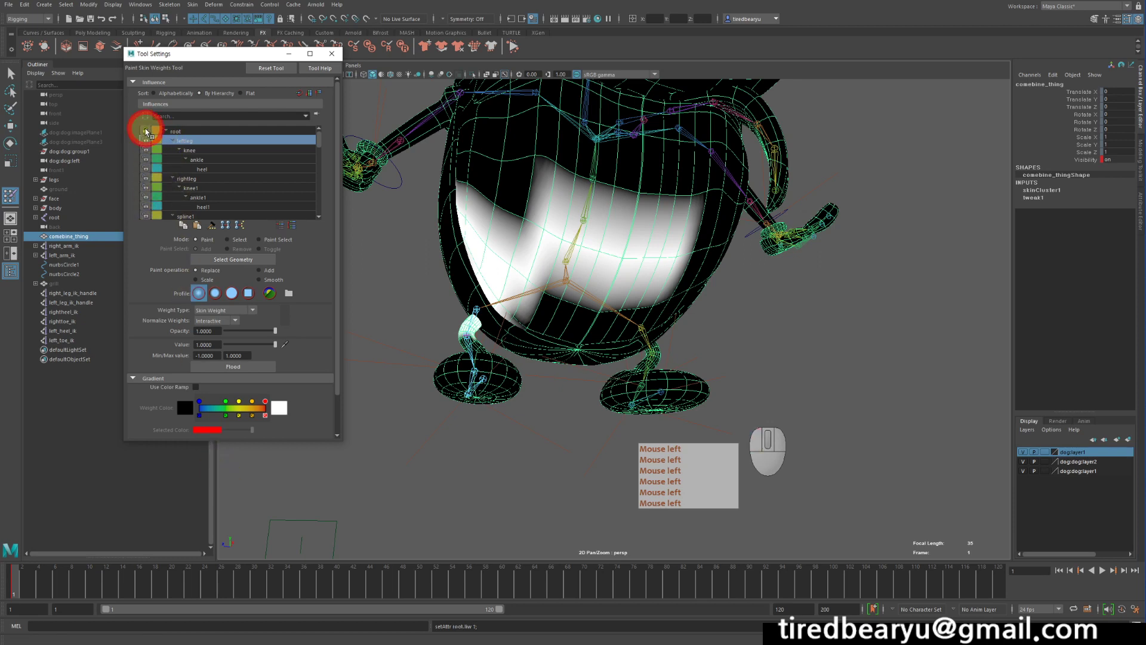
Paint root influence over the remaining dark patches between the legs so it covers the whole lower belly
click(179, 131)
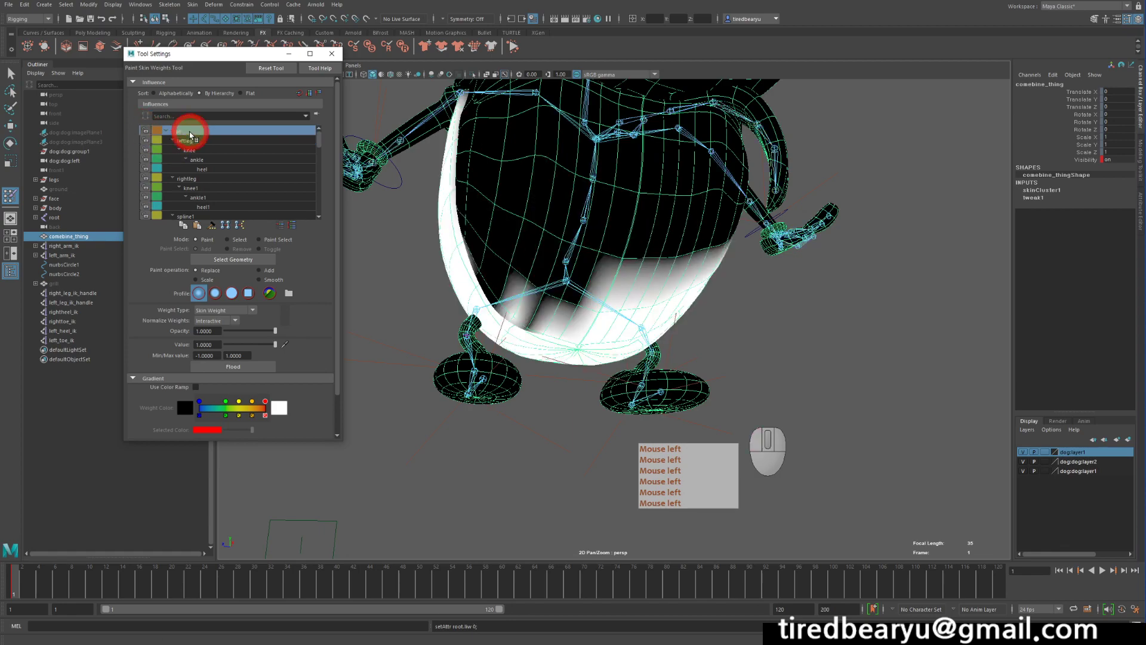
alt+drag(646, 258, 636, 256)
alt+right_drag(625, 258, 563, 257)
alt+drag(562, 258, 582, 269)
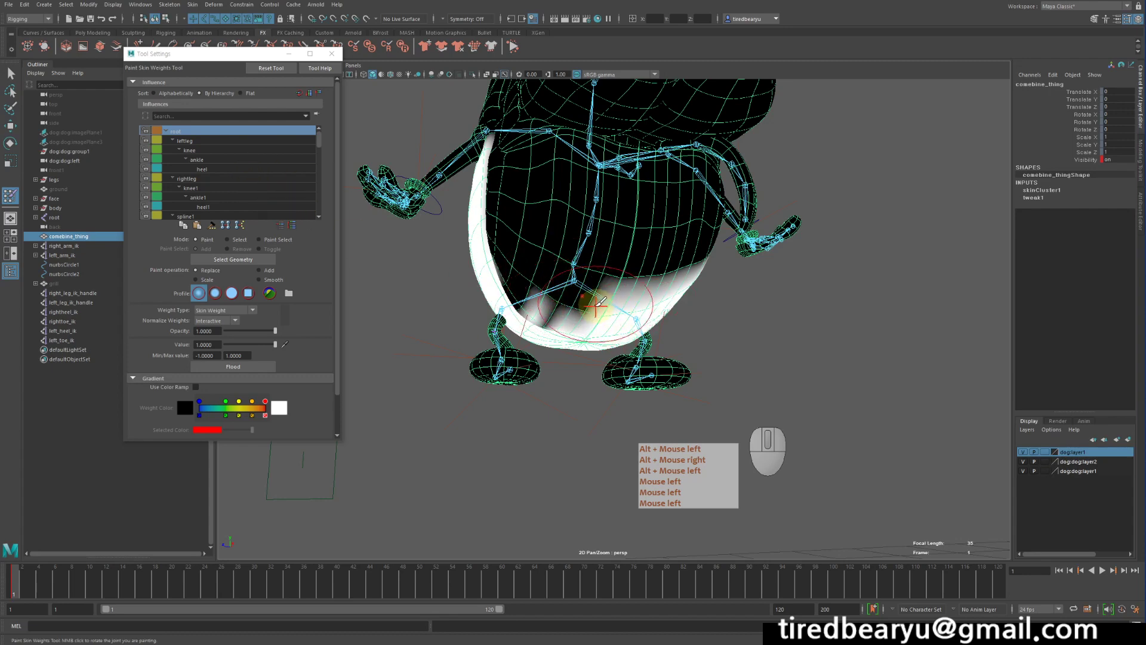
click(570, 305)
click(572, 308)
click(591, 311)
click(585, 319)
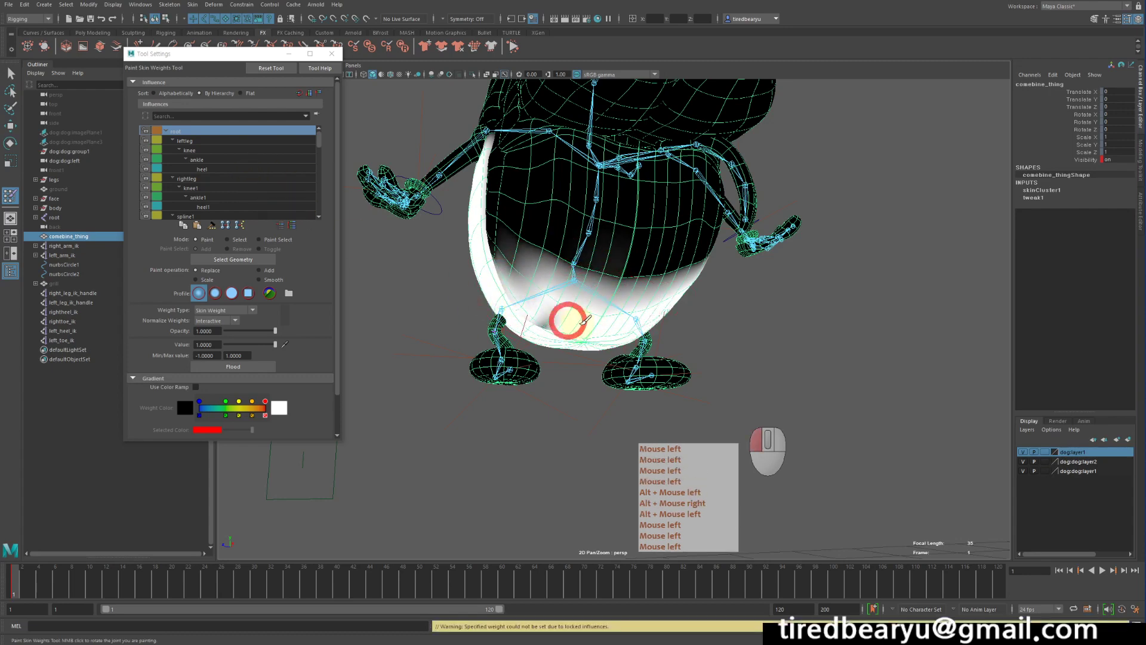
alt+drag(567, 331, 643, 285)
click(643, 285)
alt+drag(607, 327, 467, 242)
mouse_move(708, 315)
alt+mouse_down()
mouse_move(524, 371)
mouse_move(737, 255)
mouse_move(601, 255)
mouse_move(724, 251)
mouse_move(686, 260)
alt+mouse_up()
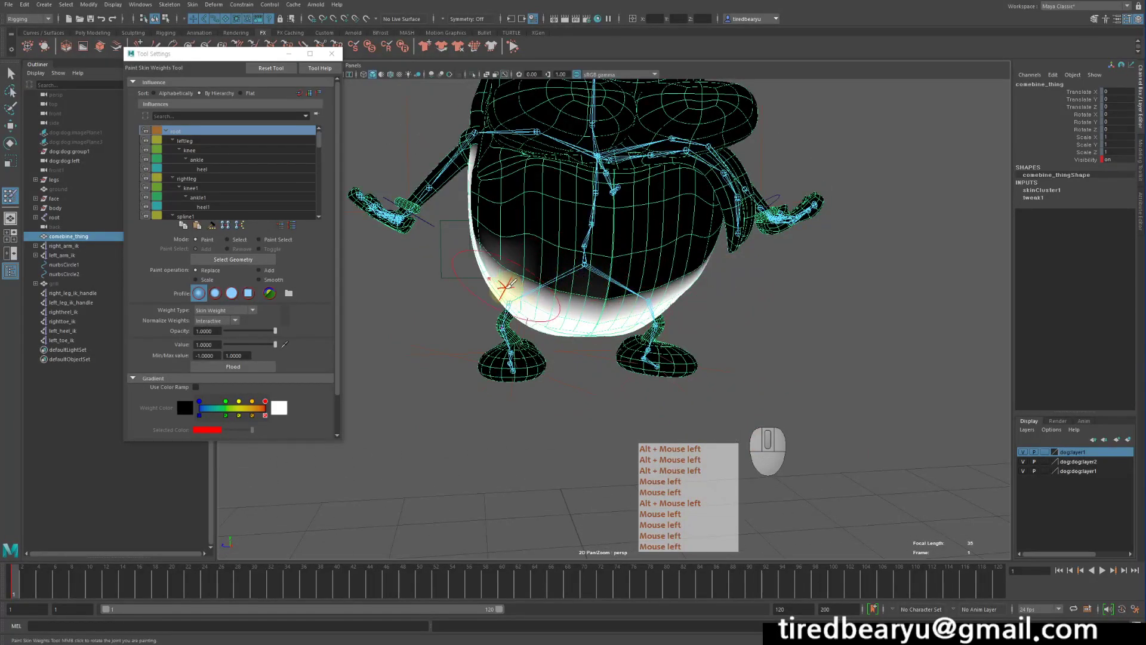
alt+drag(630, 312, 517, 263)
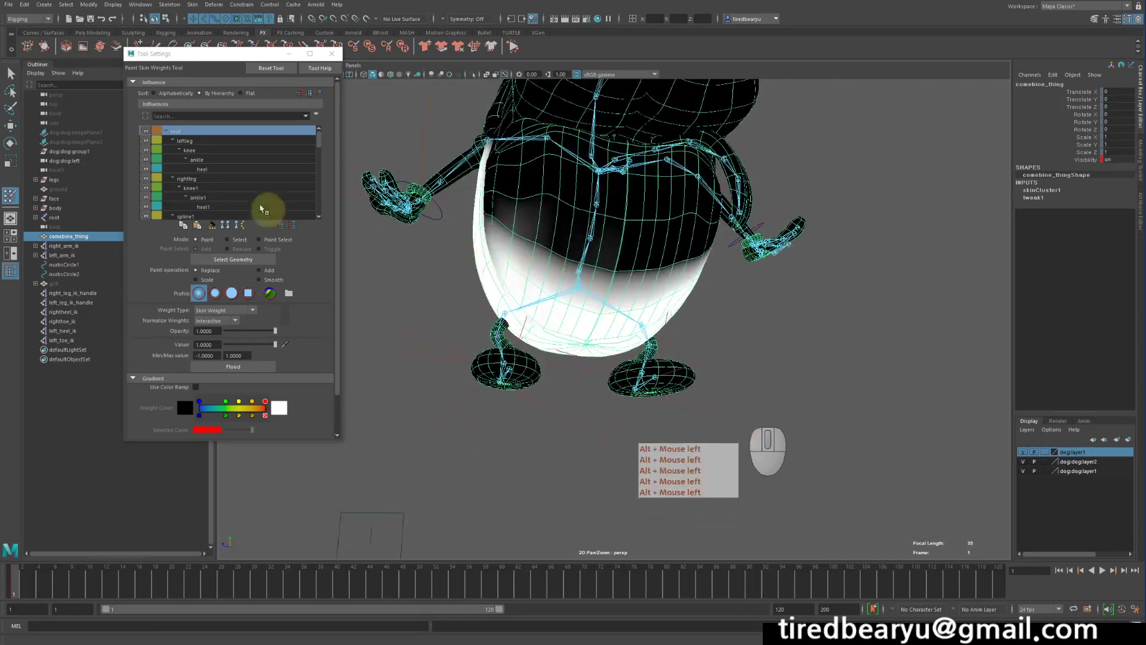
Lock the root influence's weights and inspect the stray leftleg weights left on the belly and side
click(145, 131)
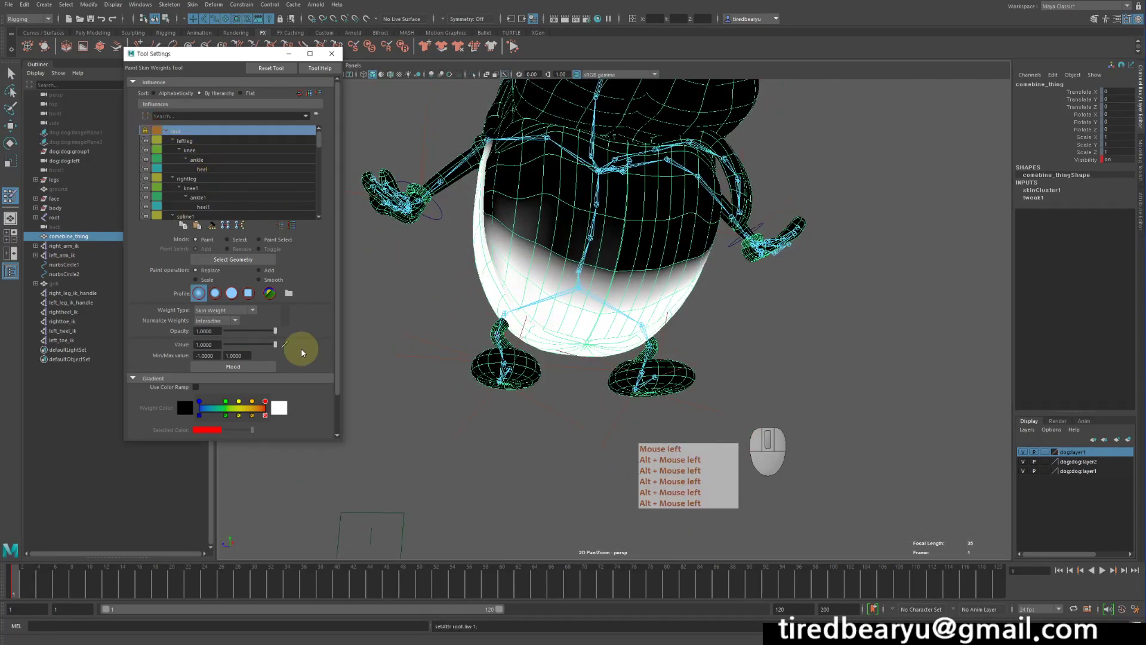
click(187, 142)
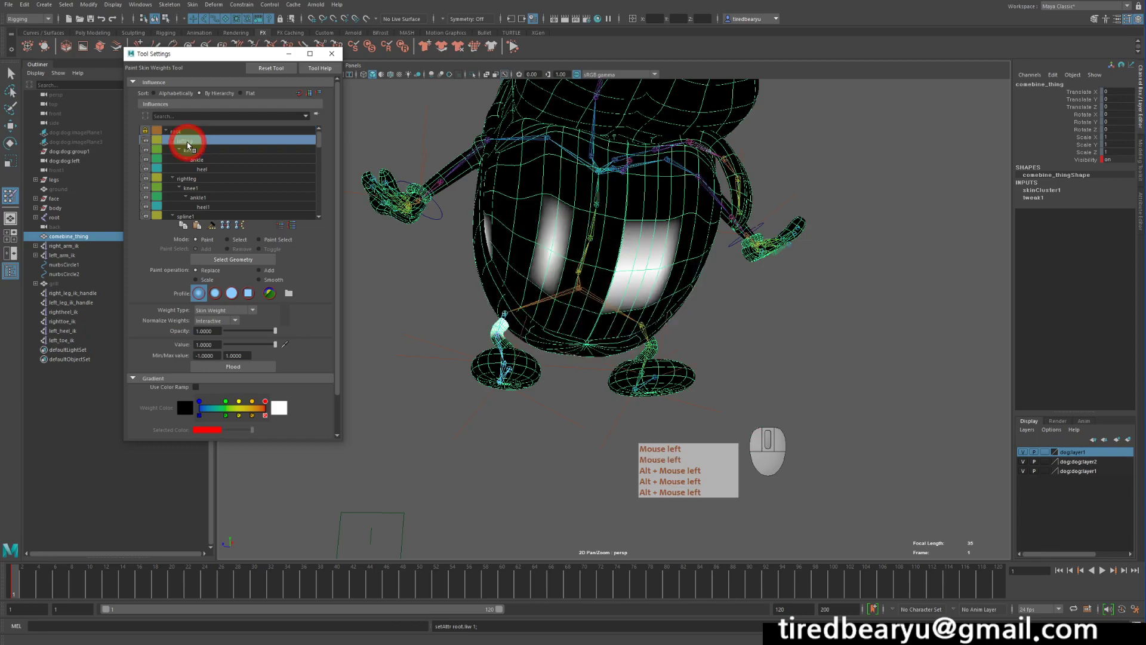
alt+drag(567, 307, 663, 321)
alt+drag(512, 255, 531, 242)
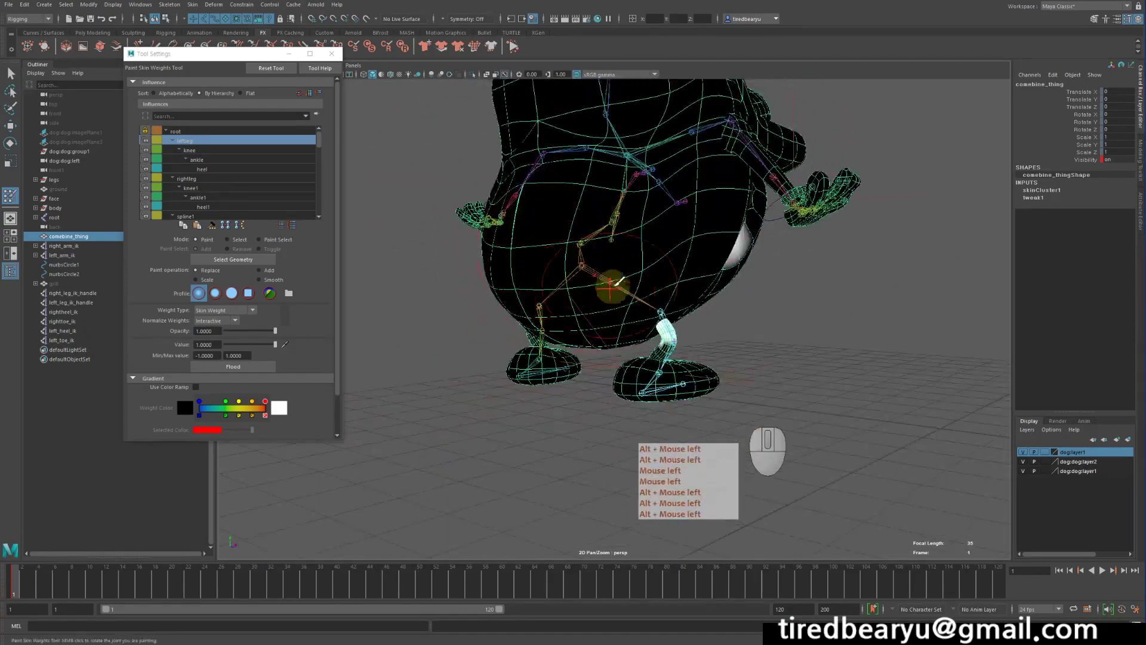
mouse_move(629, 289)
mouse_down()
mouse_move(617, 263)
mouse_move(574, 286)
mouse_move(243, 159)
mouse_up()
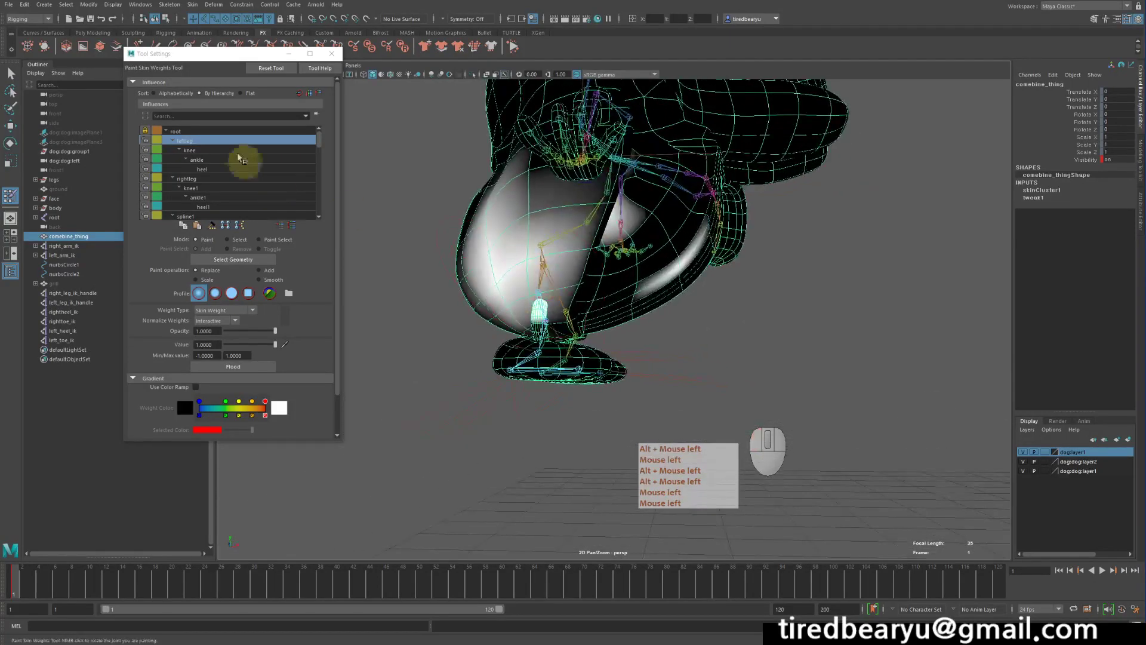
Paint root influence over the belly areas that leftleg still affects, checking the leftleg weights in between
click(205, 131)
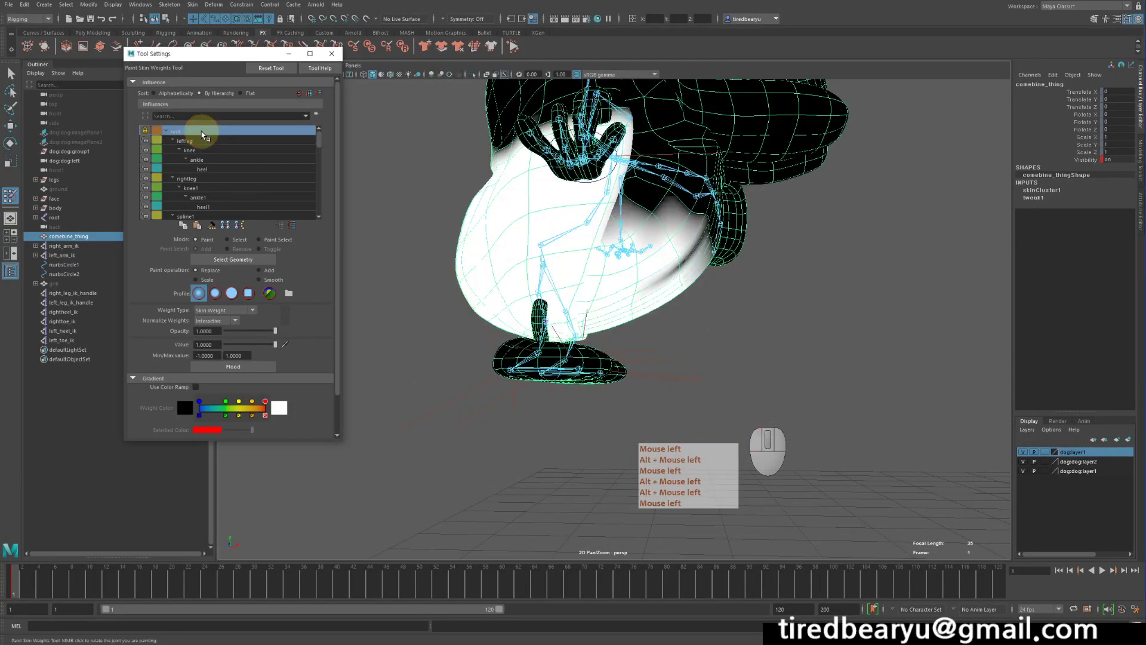
click(197, 141)
alt+drag(449, 216, 558, 213)
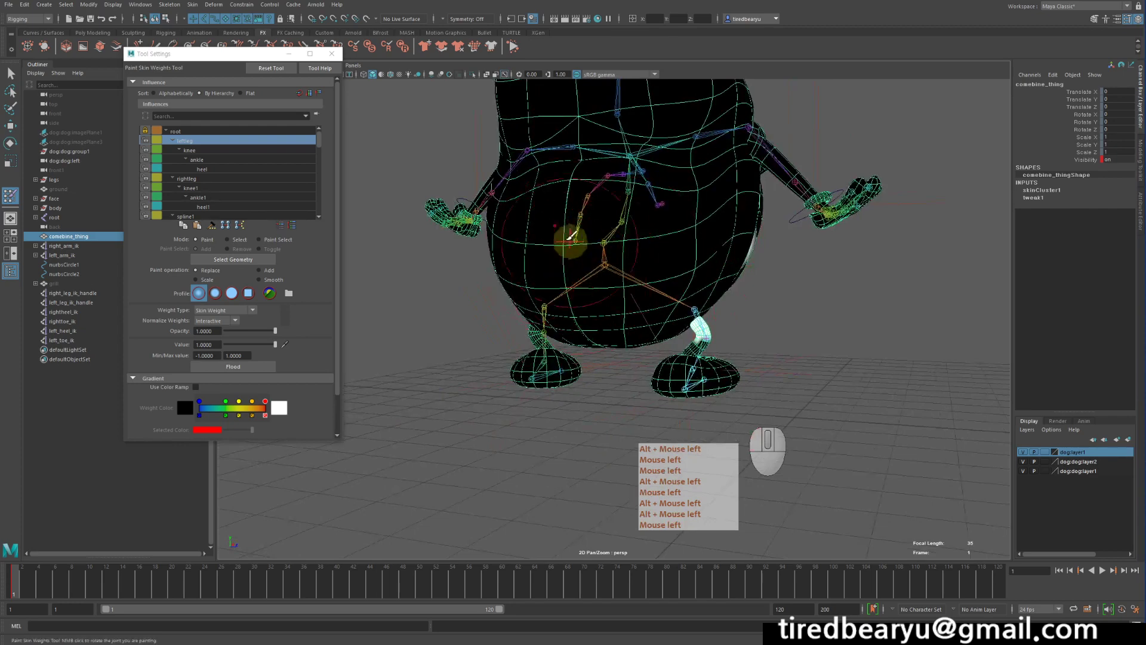
click(200, 131)
click(197, 140)
mouse_move(674, 251)
alt+mouse_down()
mouse_move(501, 218)
mouse_move(659, 286)
mouse_move(538, 230)
mouse_move(568, 256)
mouse_move(621, 257)
alt+mouse_up()
click(206, 131)
click(597, 271)
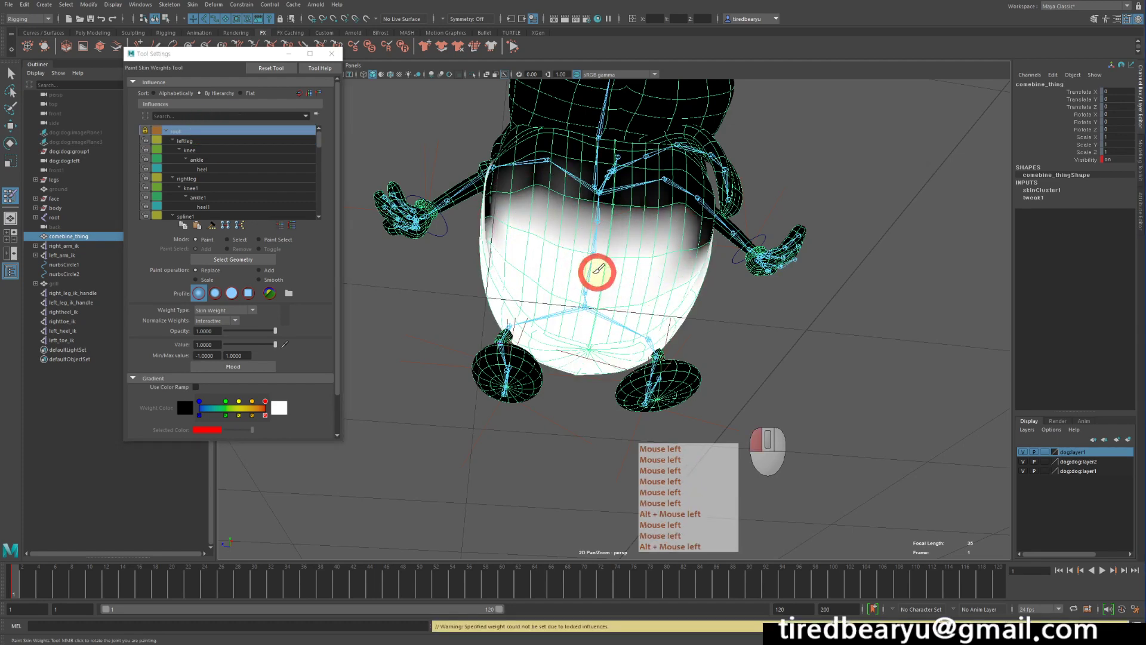
click(196, 141)
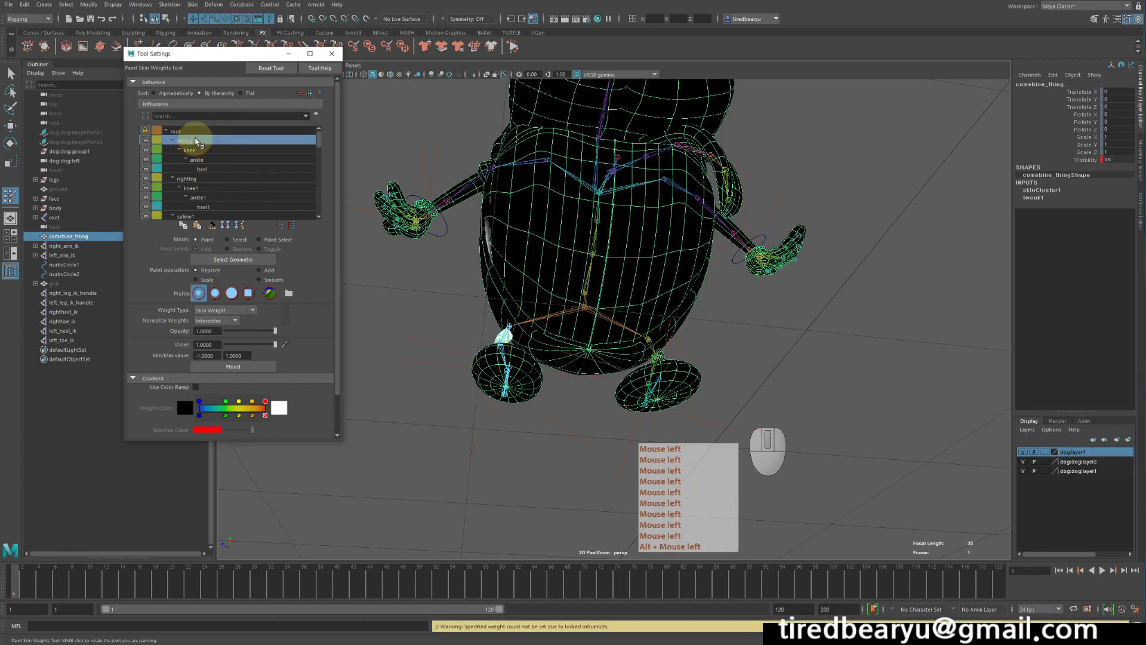
Compare the root and leftleg weights from the front and side, looking for stray leftleg influence on the belly
click(201, 131)
click(197, 140)
click(201, 131)
click(197, 141)
click(201, 131)
click(197, 141)
alt+drag(519, 292, 587, 311)
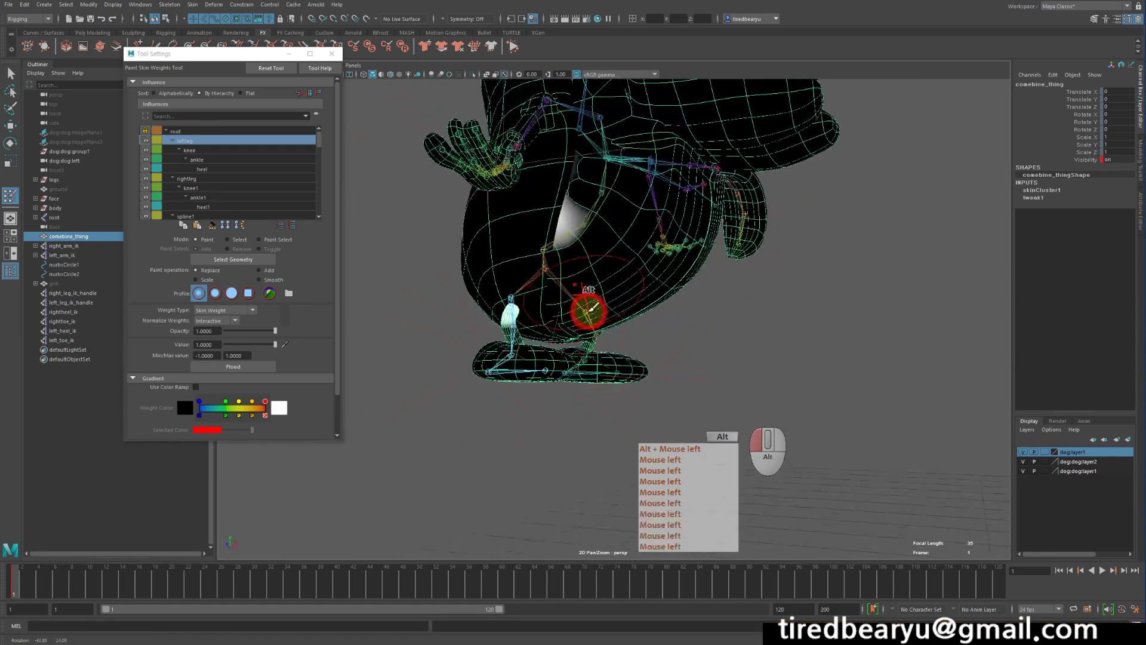
click(238, 132)
click(234, 130)
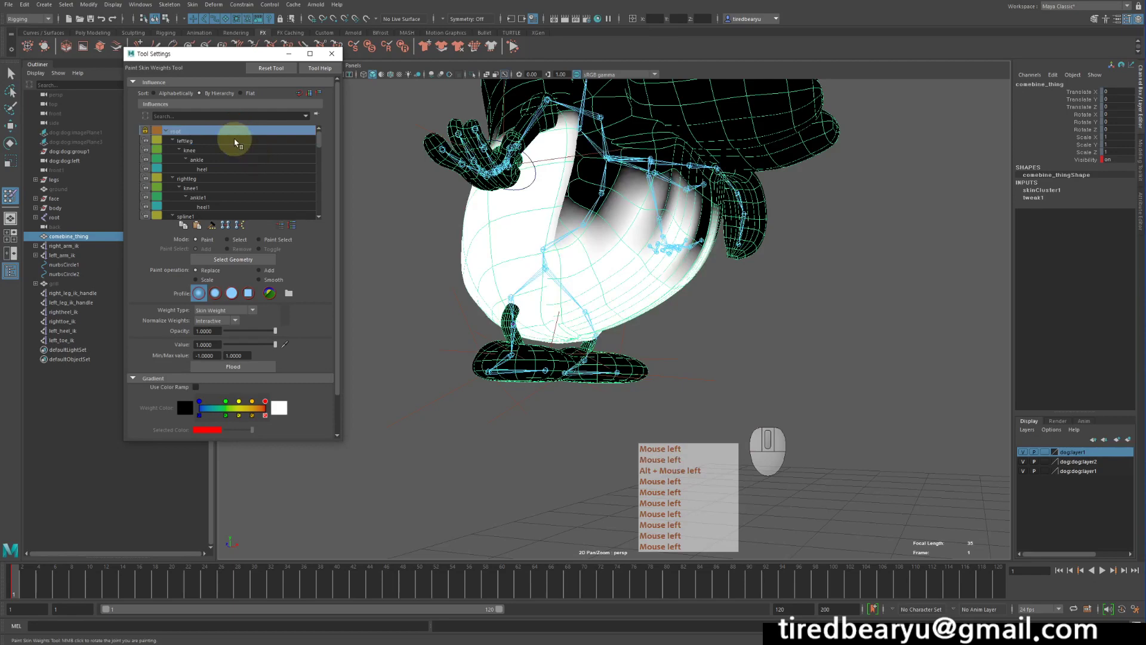
click(235, 141)
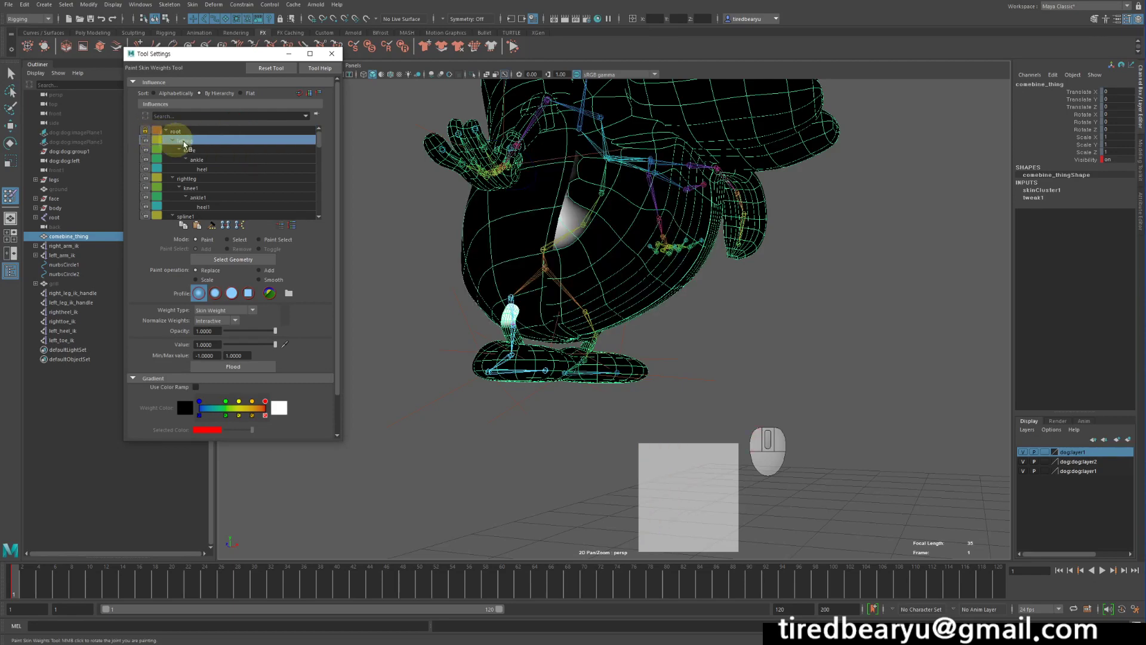
alt+drag(435, 282, 526, 276)
alt+middle_drag(525, 276, 556, 321)
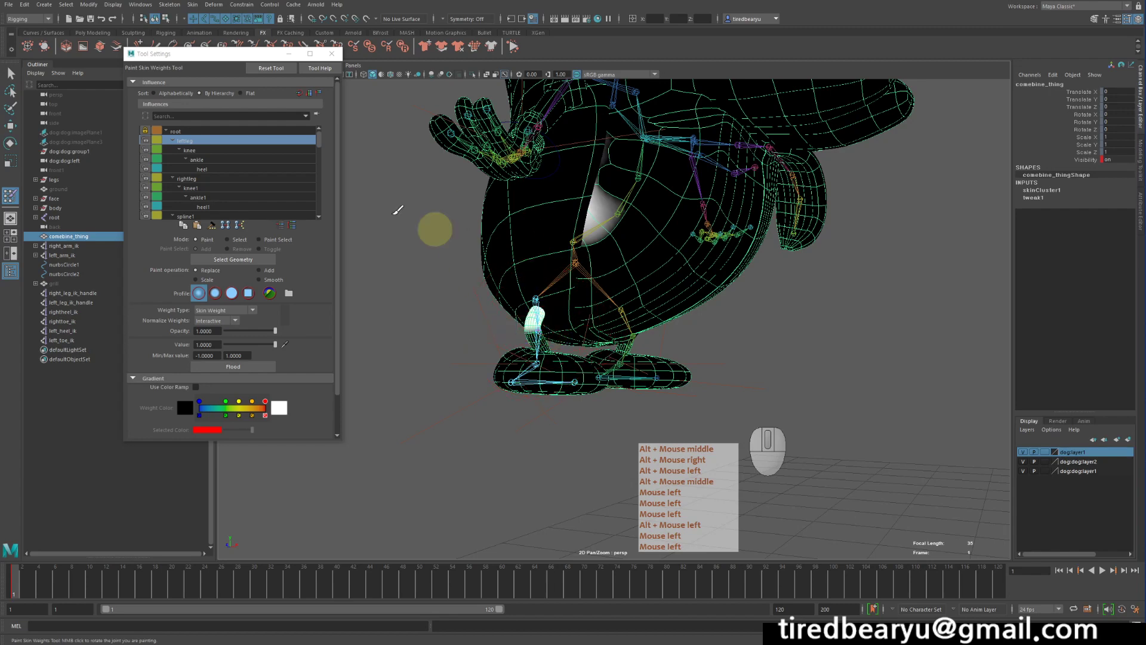
Paint root influence over the stray leftleg patch on the belly's side and lock the leftleg weights
click(200, 130)
drag(621, 232, 592, 236)
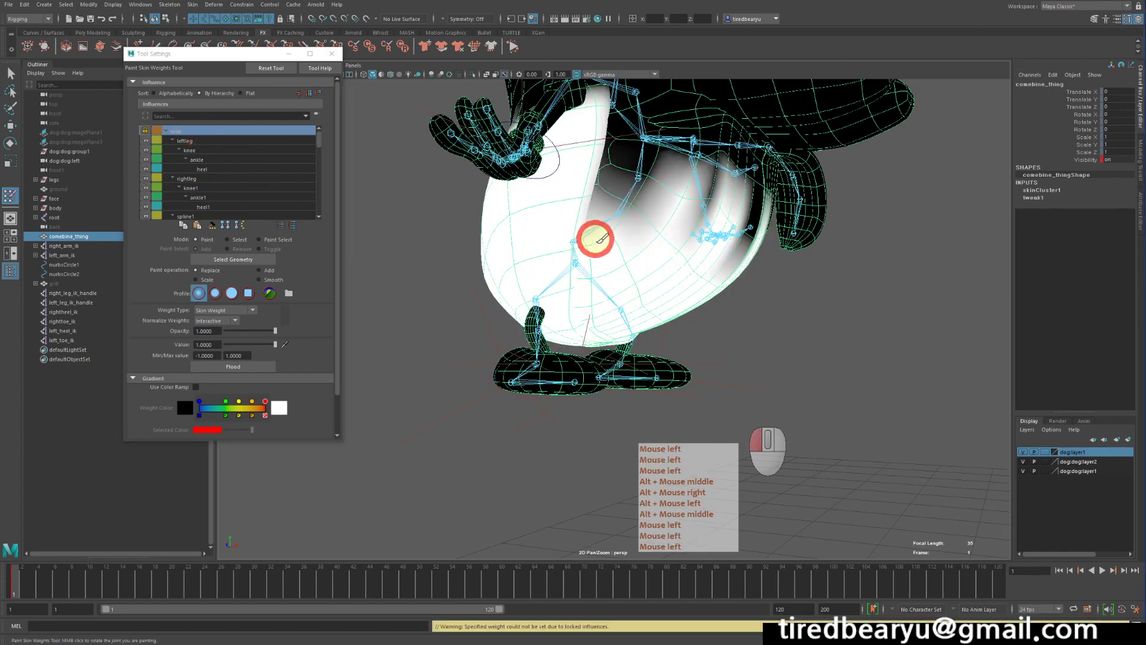
click(230, 141)
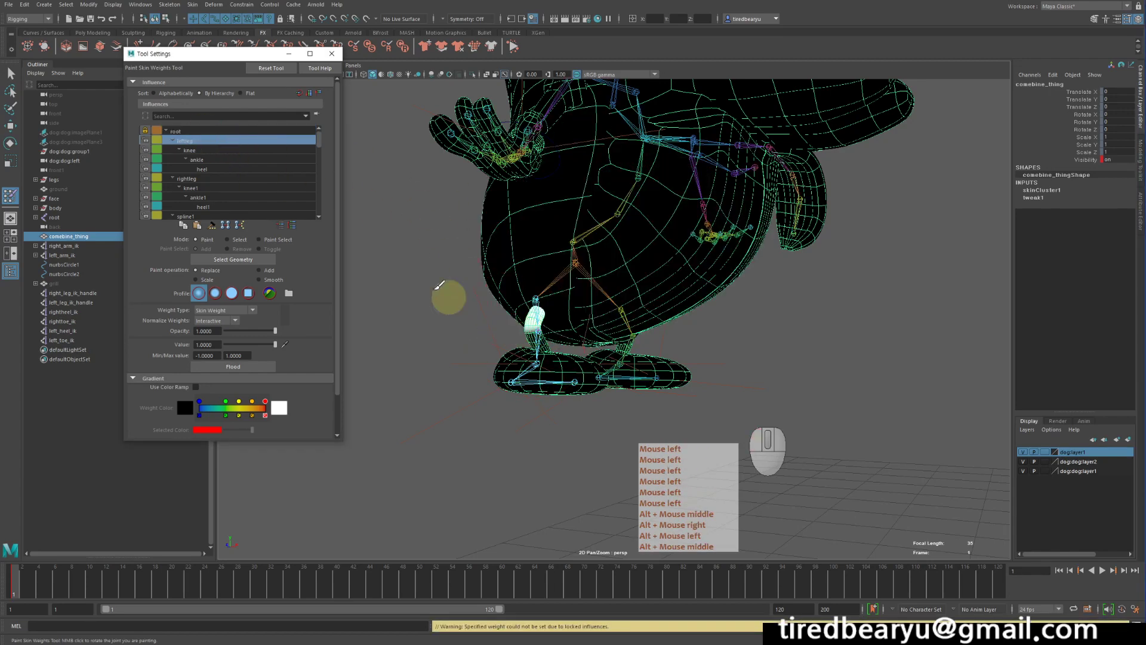
click(146, 141)
alt+drag(621, 270, 638, 272)
alt+middle_drag(638, 271, 555, 272)
Inspect the knee influence's weights on the leg and lock them
click(251, 150)
alt+drag(548, 260, 584, 262)
alt+right_drag(584, 262, 599, 257)
alt+middle_drag(599, 257, 613, 248)
alt+middle_drag(581, 300, 621, 382)
alt+right_drag(621, 382, 612, 382)
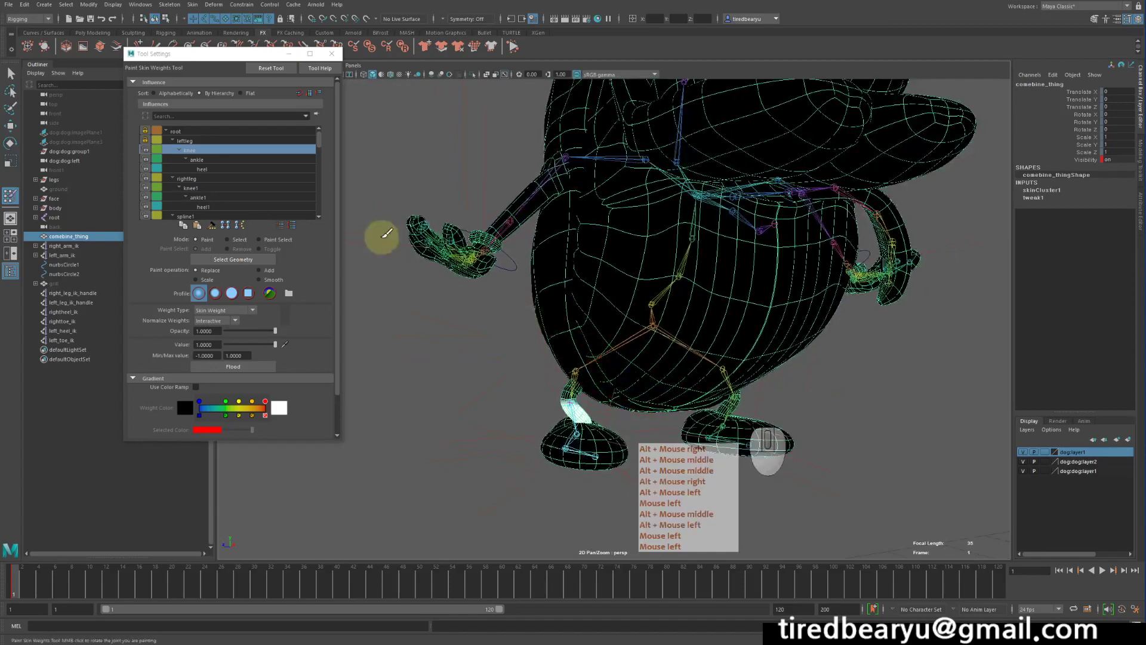
click(145, 150)
alt+middle_drag(597, 335, 606, 256)
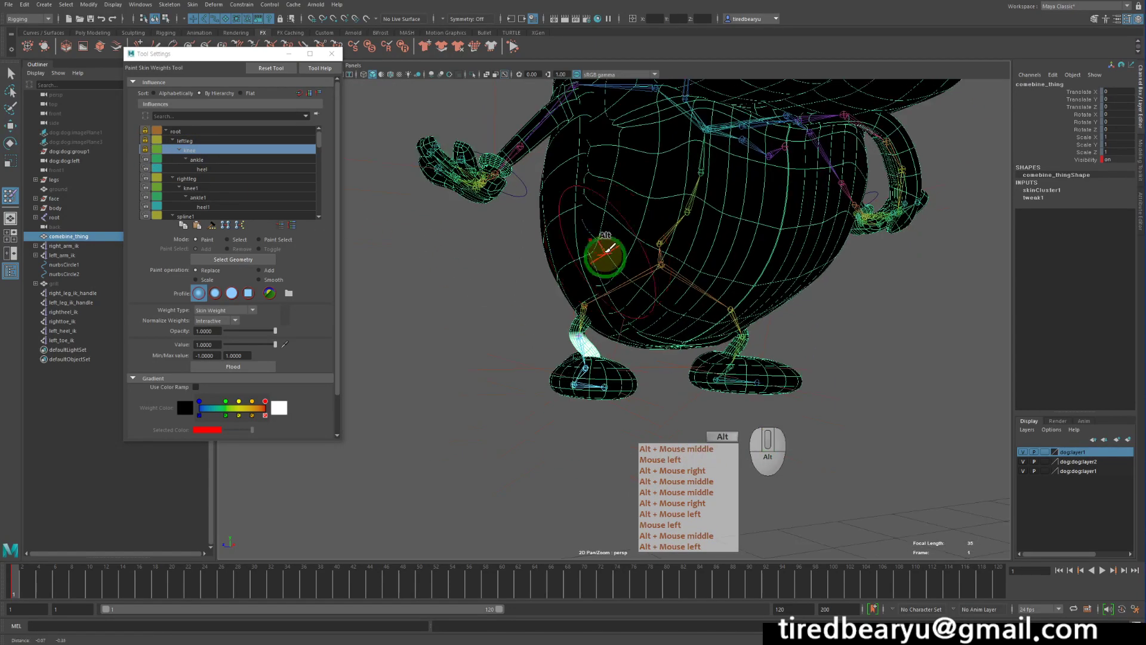
alt+drag(607, 256, 582, 256)
Check the ankle influence's weights around the foot and lock them
click(212, 160)
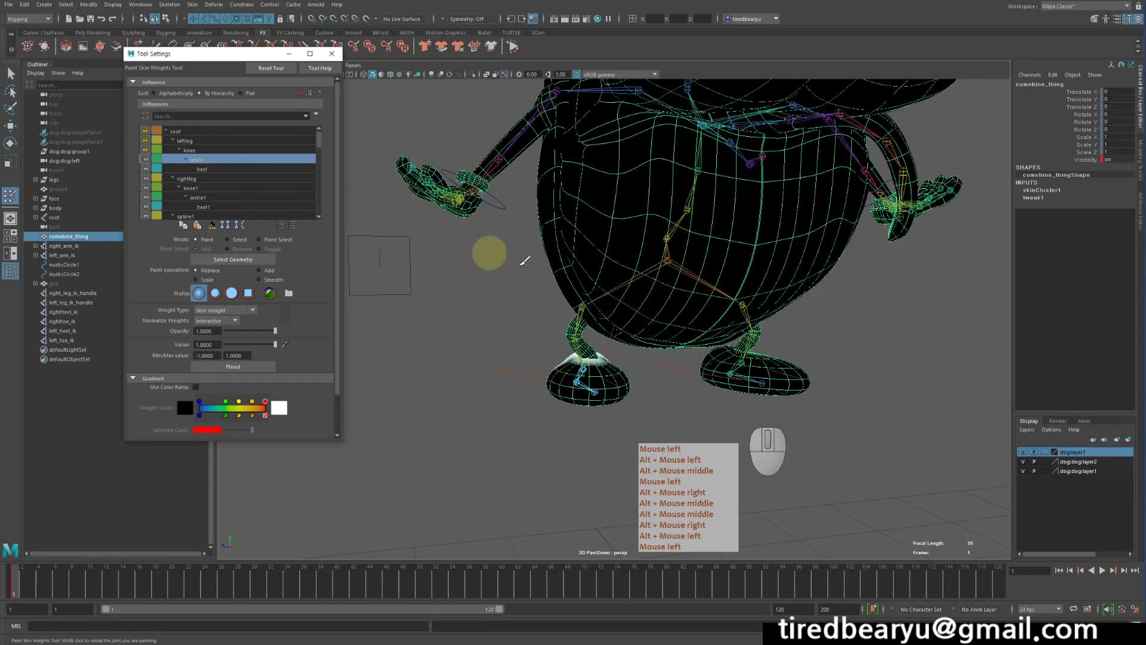
alt+middle_drag(486, 253, 614, 256)
alt+drag(614, 256, 682, 260)
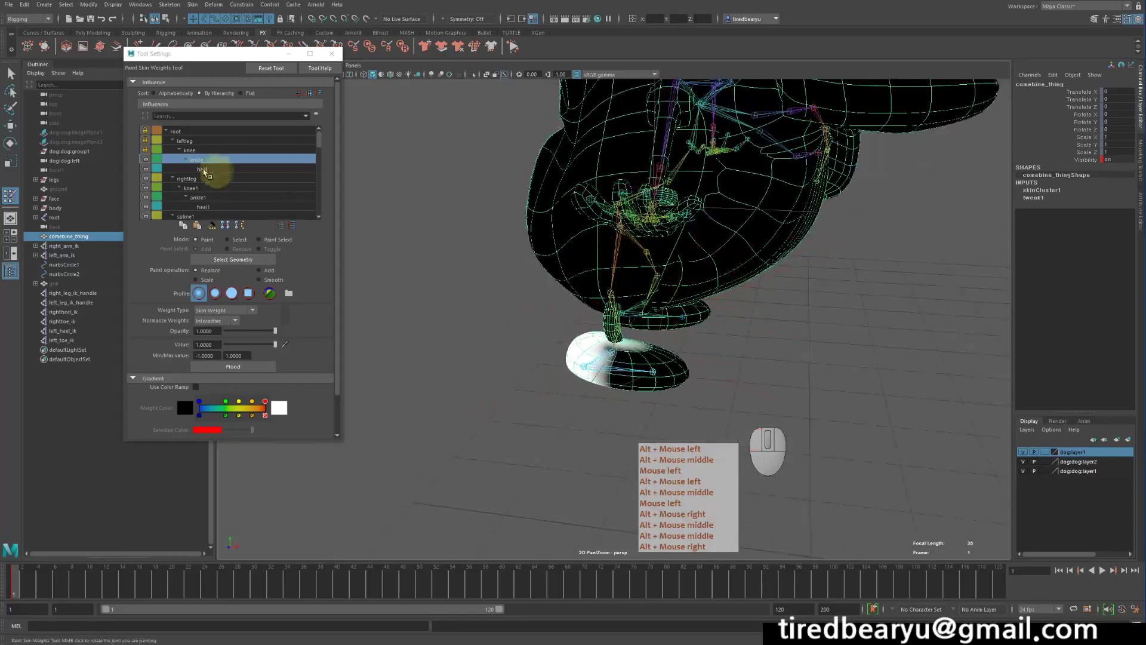
click(146, 159)
Lock the heel influence's weights and check their coverage on the foot from several sides
click(206, 168)
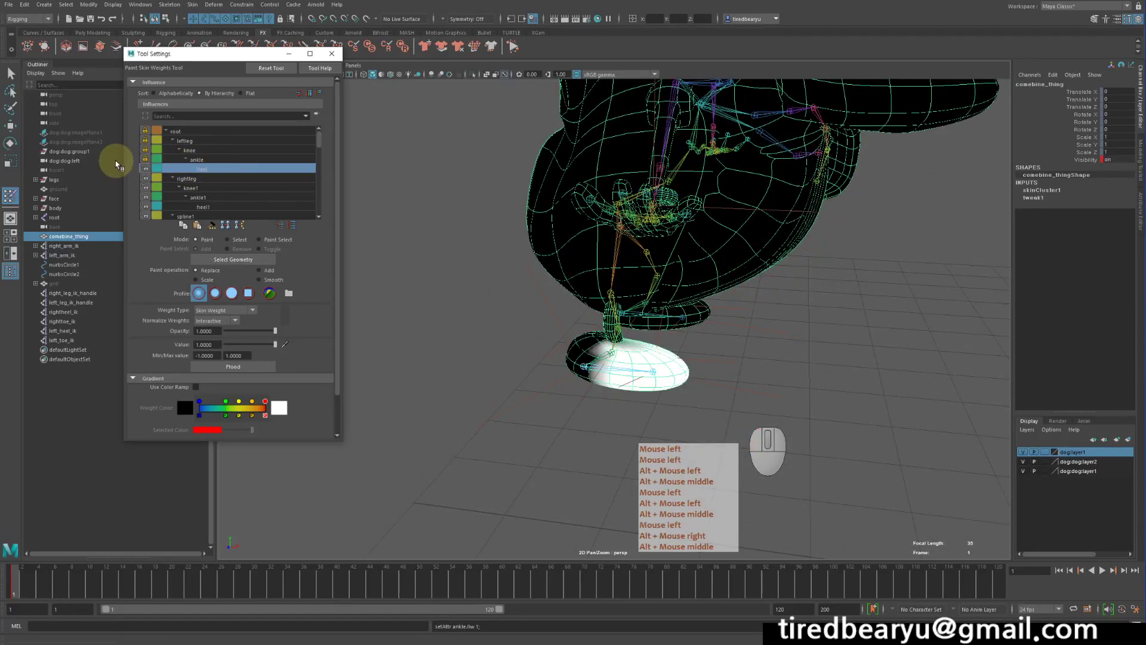
click(146, 169)
alt+drag(637, 281, 443, 369)
alt+right_drag(443, 369, 406, 215)
alt+middle_drag(406, 215, 430, 227)
alt+drag(430, 227, 524, 269)
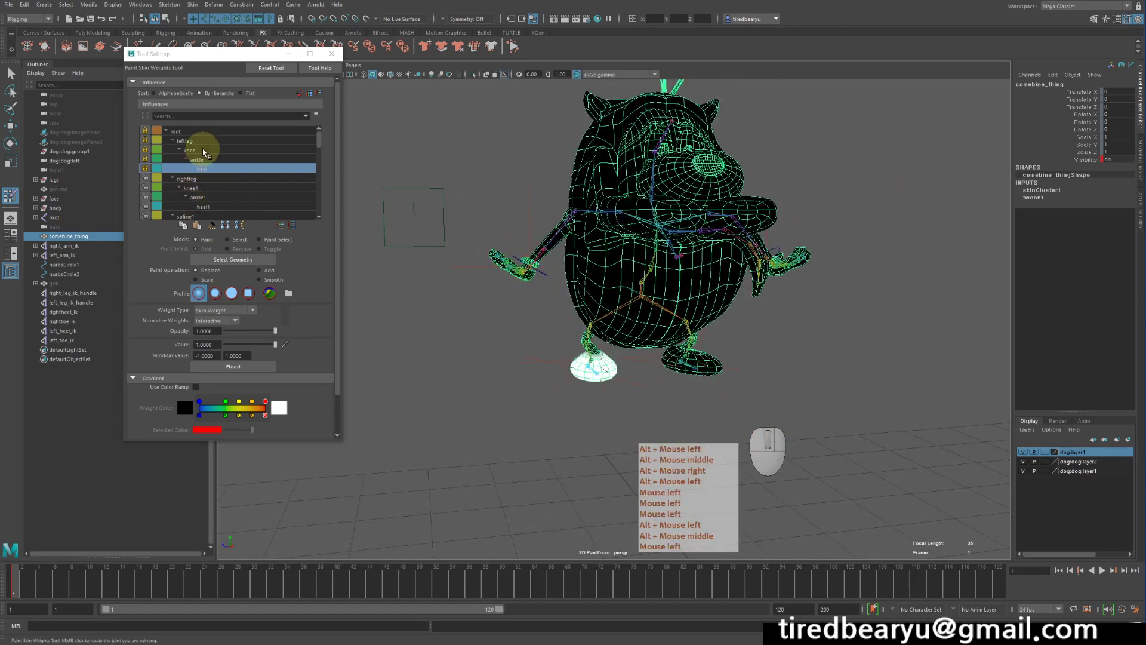
mouse_move(686, 320)
alt+mouse_down()
mouse_move(538, 315)
mouse_move(636, 313)
alt+mouse_up()
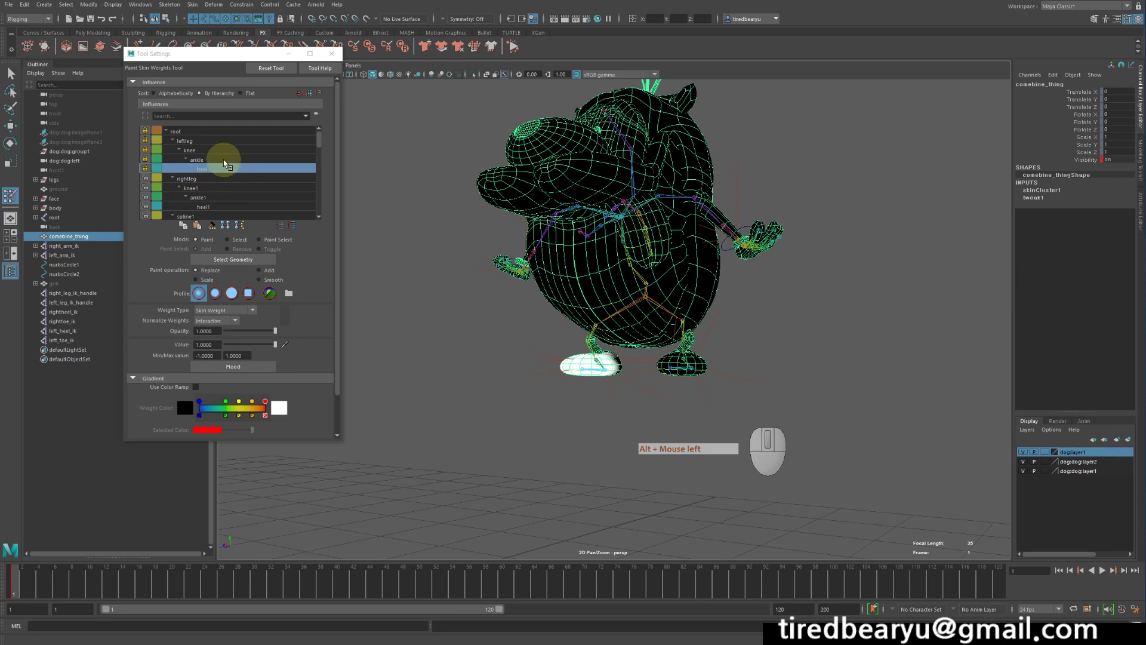
Inspect the rightleg influence's weights on the upper leg and lock them
click(210, 179)
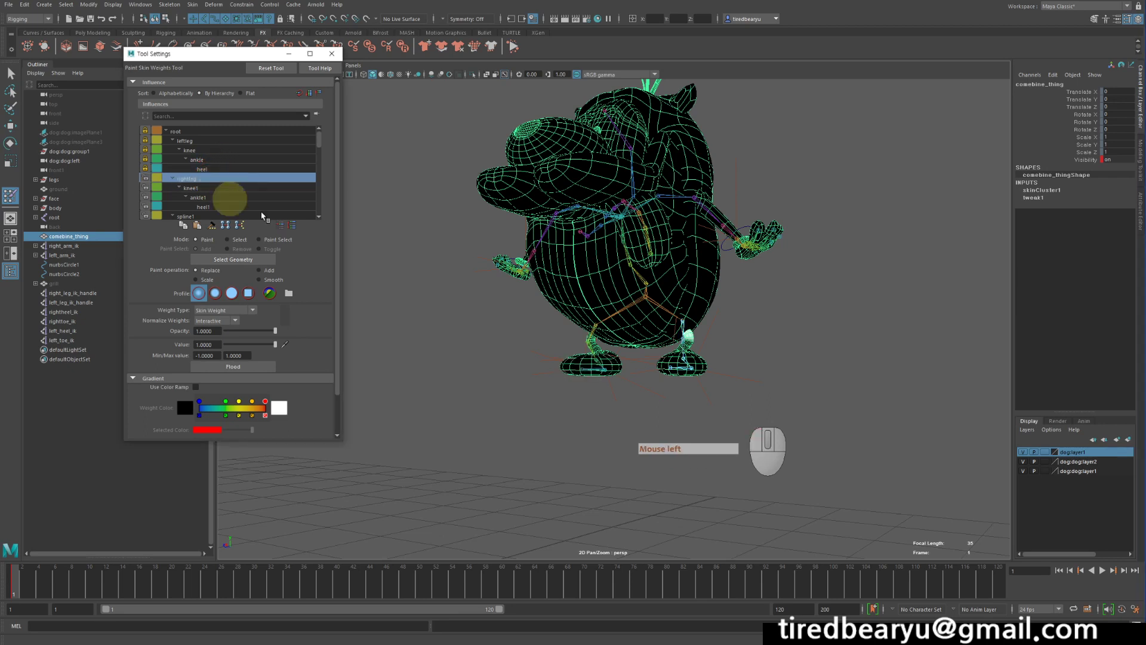
alt+drag(583, 263, 588, 265)
alt+right_drag(588, 265, 633, 273)
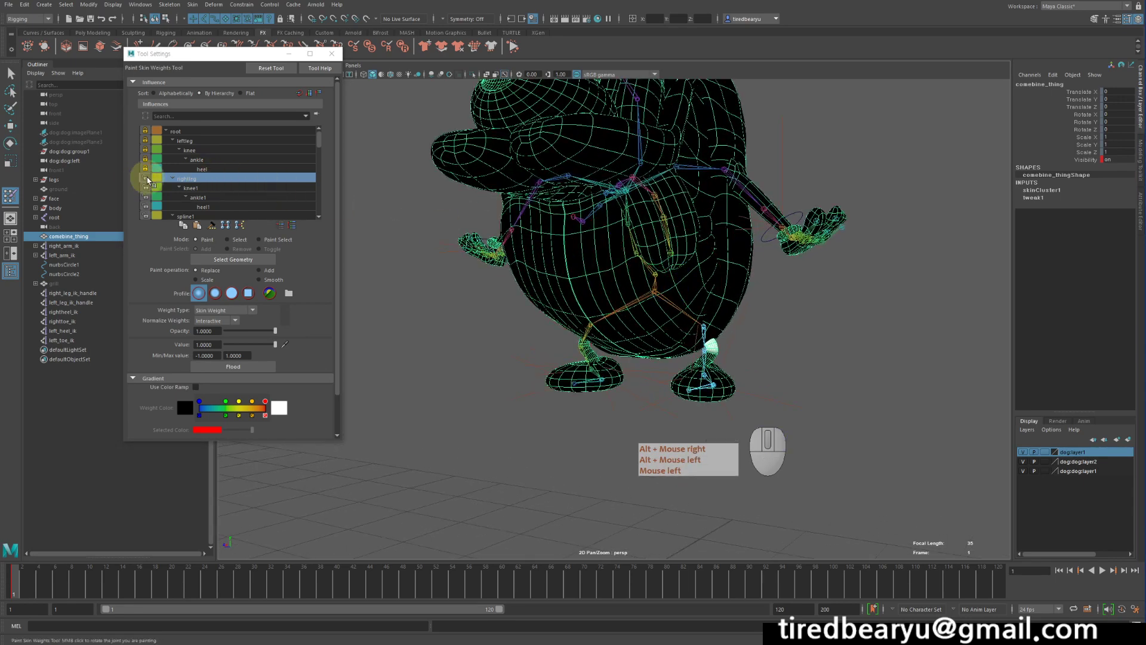
click(418, 214)
alt+drag(699, 267, 517, 233)
Lock the knee1 influence's weights and examine how they spread over the leg and foot
click(221, 188)
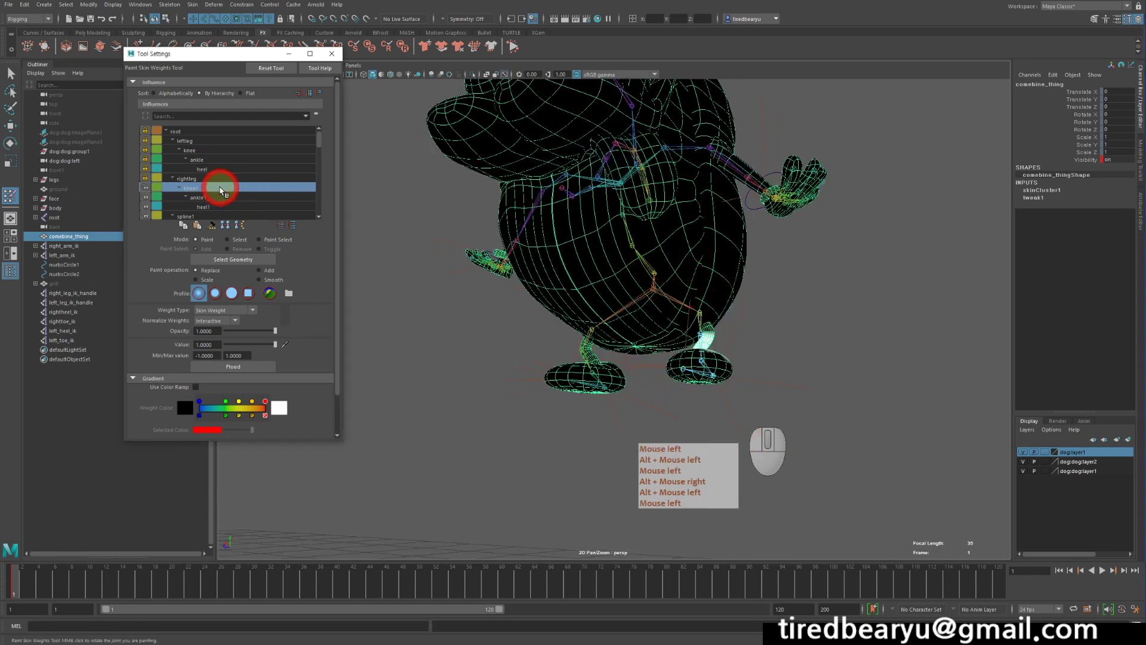
click(144, 188)
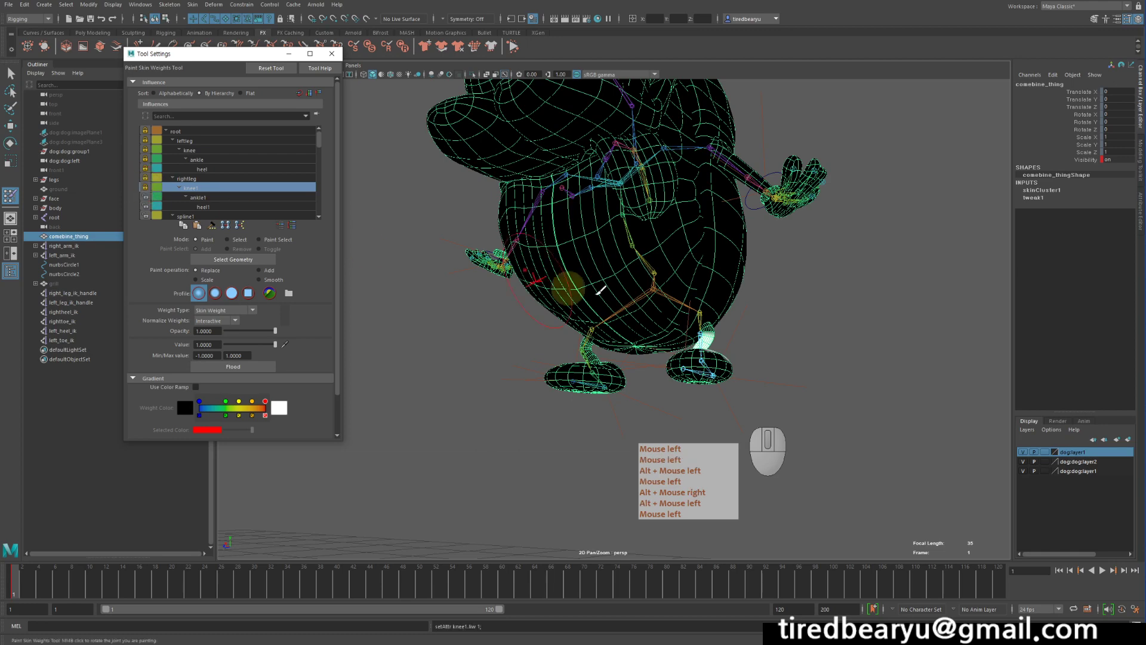
alt+drag(603, 290, 710, 346)
alt+right_drag(710, 346, 853, 354)
alt+middle_drag(853, 355, 782, 259)
alt+drag(781, 260, 734, 292)
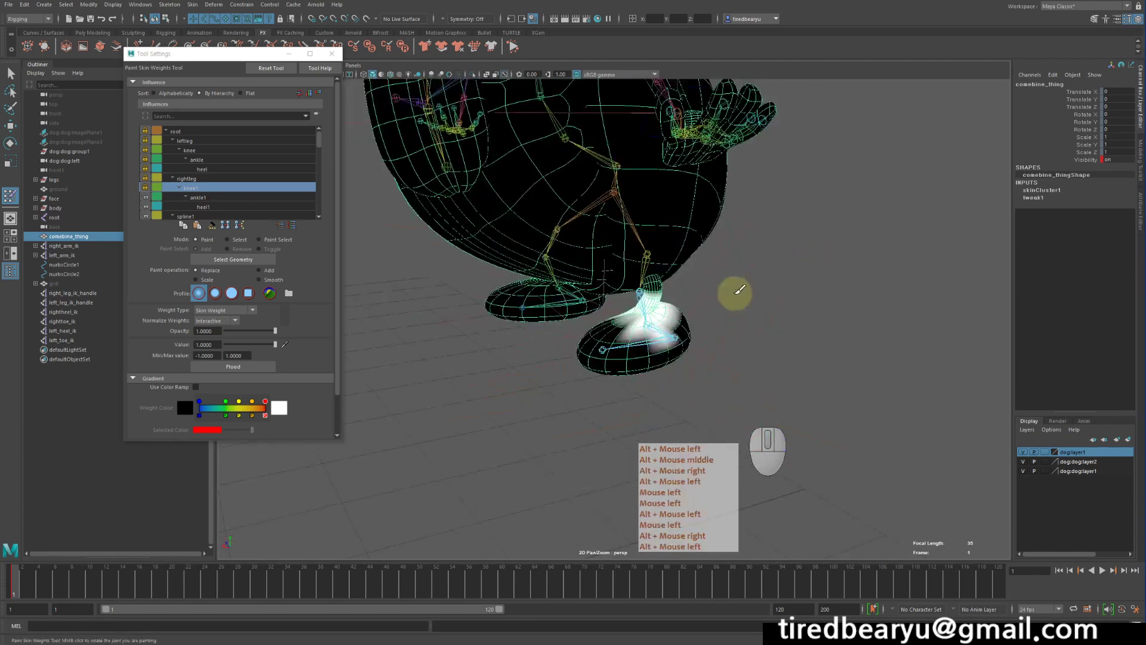
Check the weights of the ankle1 and heel1 influences and lock both
click(212, 197)
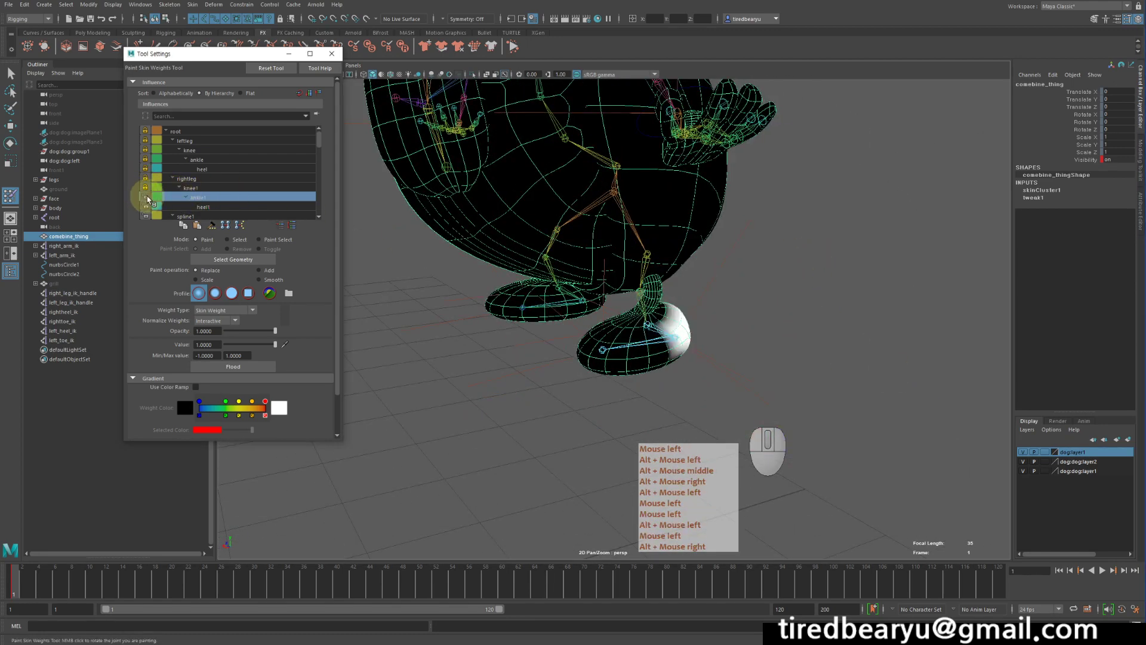
click(147, 197)
click(203, 207)
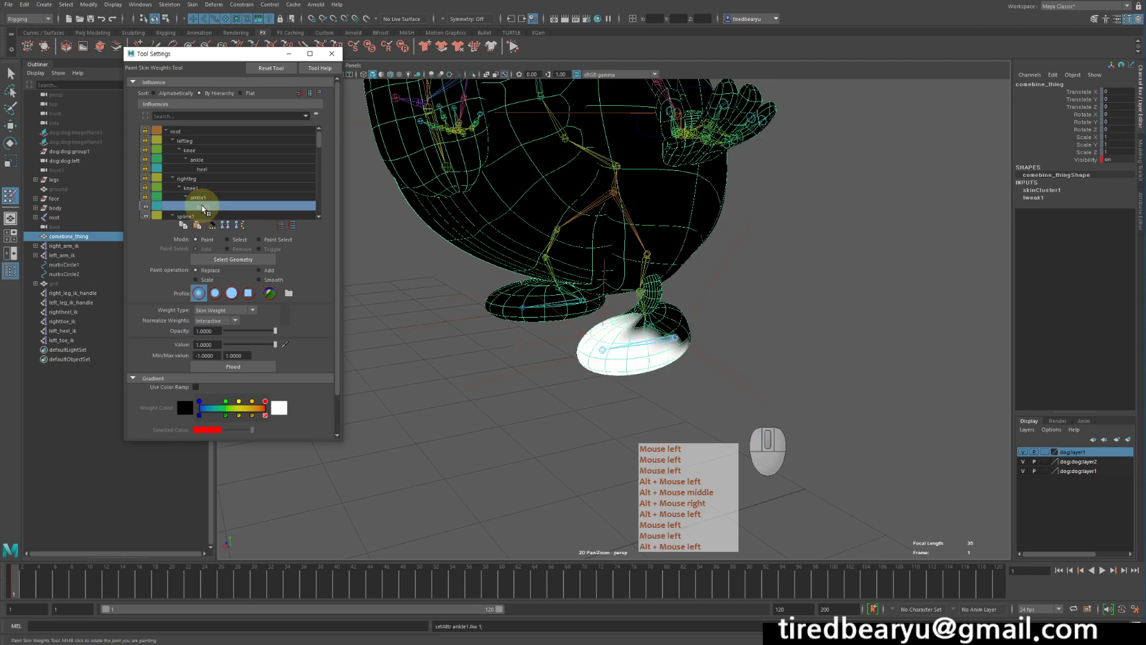
click(148, 209)
alt+drag(448, 243, 567, 225)
alt+middle_drag(568, 225, 588, 302)
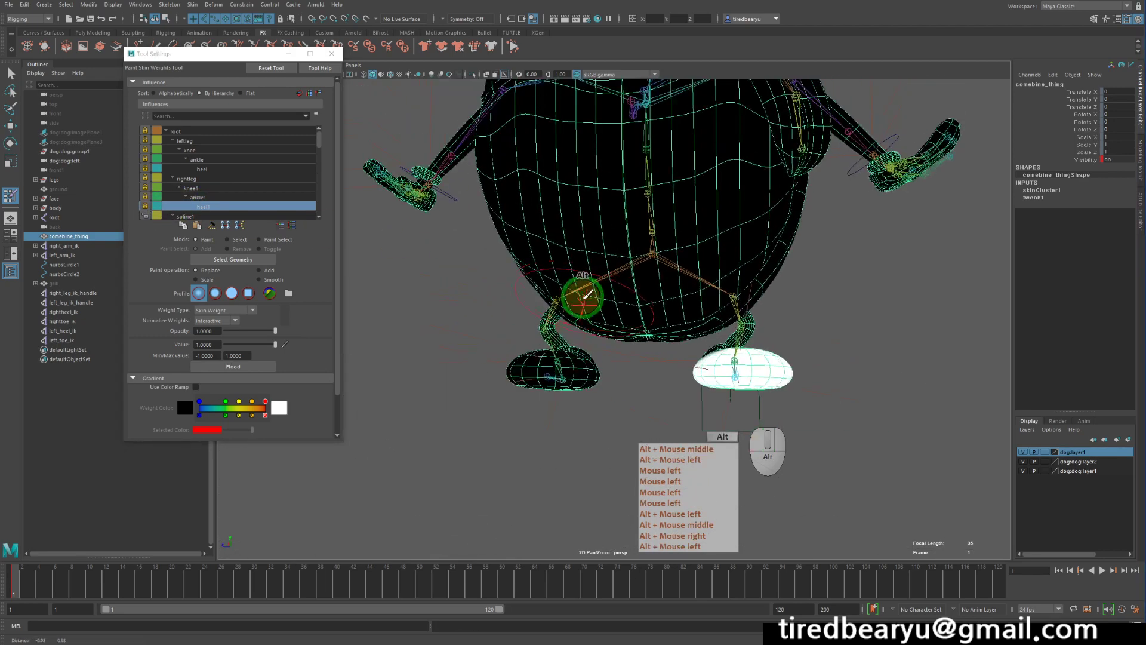
Unlock the root influence's weights and examine their upper border across the belly
click(166, 132)
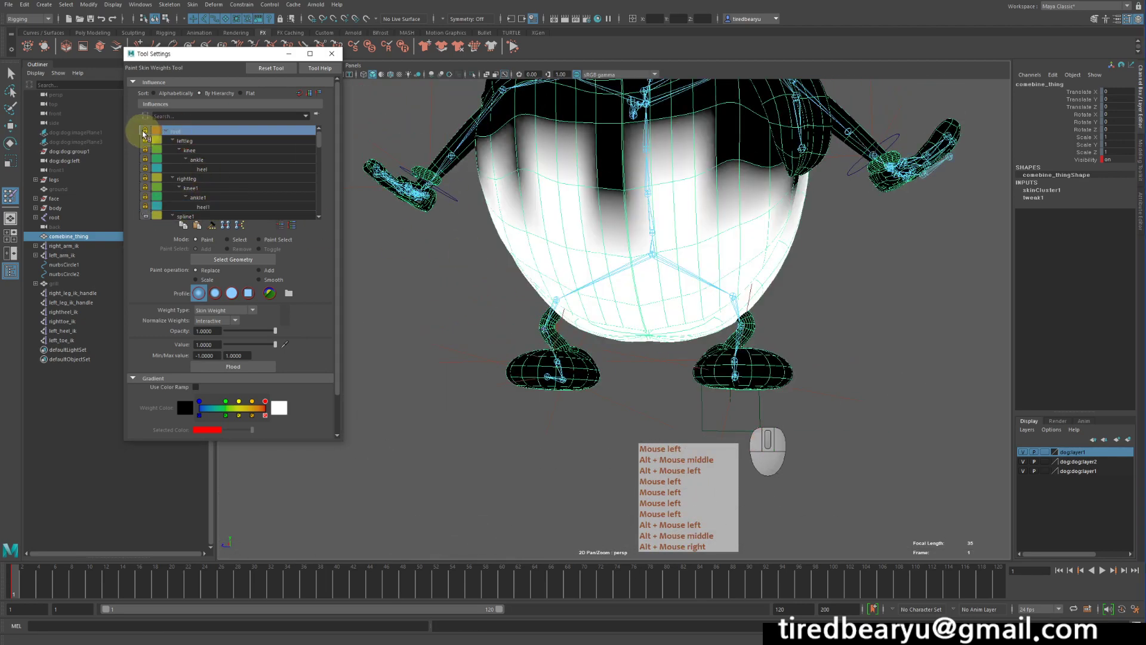
click(144, 132)
alt+right_drag(680, 202, 497, 178)
alt+drag(497, 177, 550, 173)
alt+right_drag(550, 171, 691, 201)
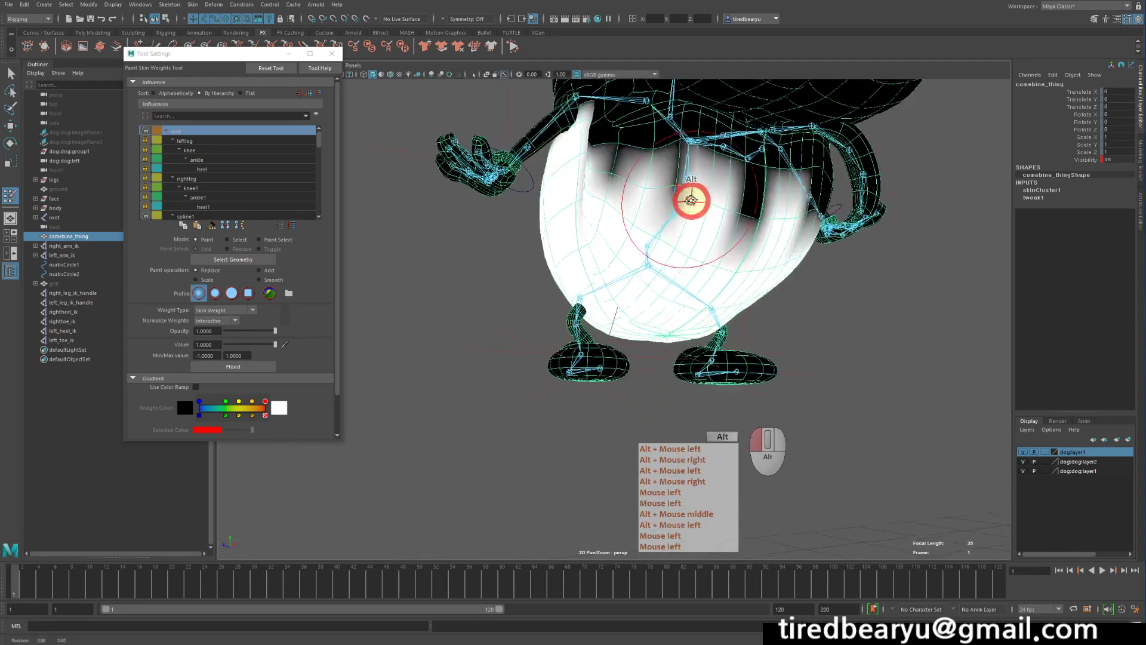
alt+drag(690, 200, 675, 199)
alt+drag(768, 243, 736, 242)
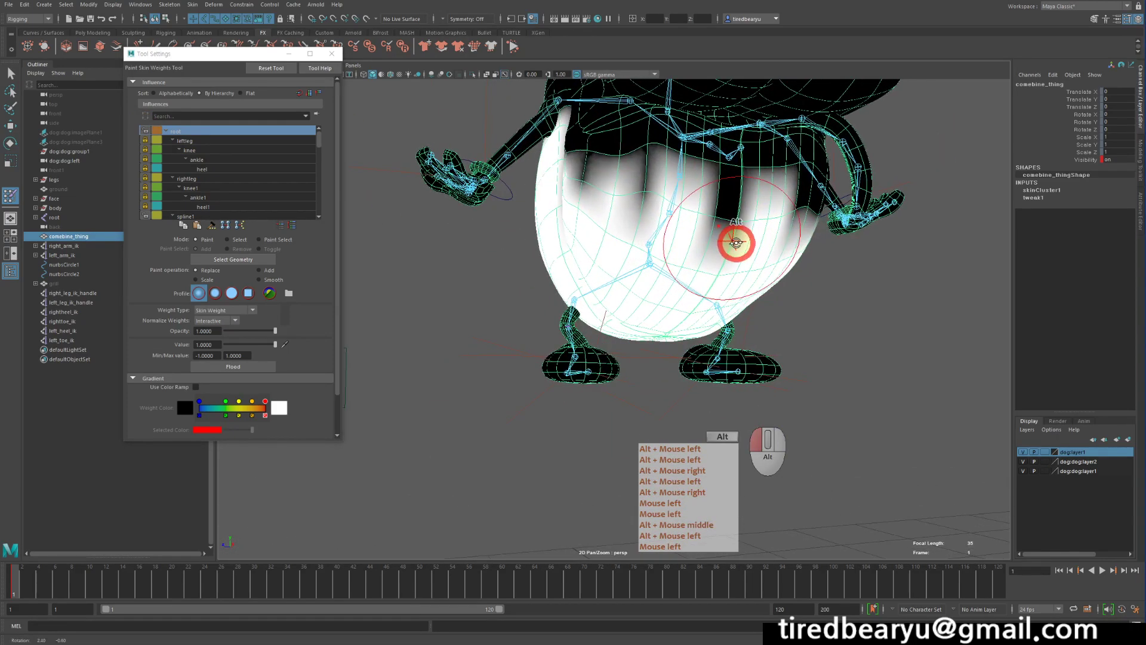
Paint spline1 influence in a band across the middle of the belly and compare it with the root weights
scroll(203, 179, down, 2)
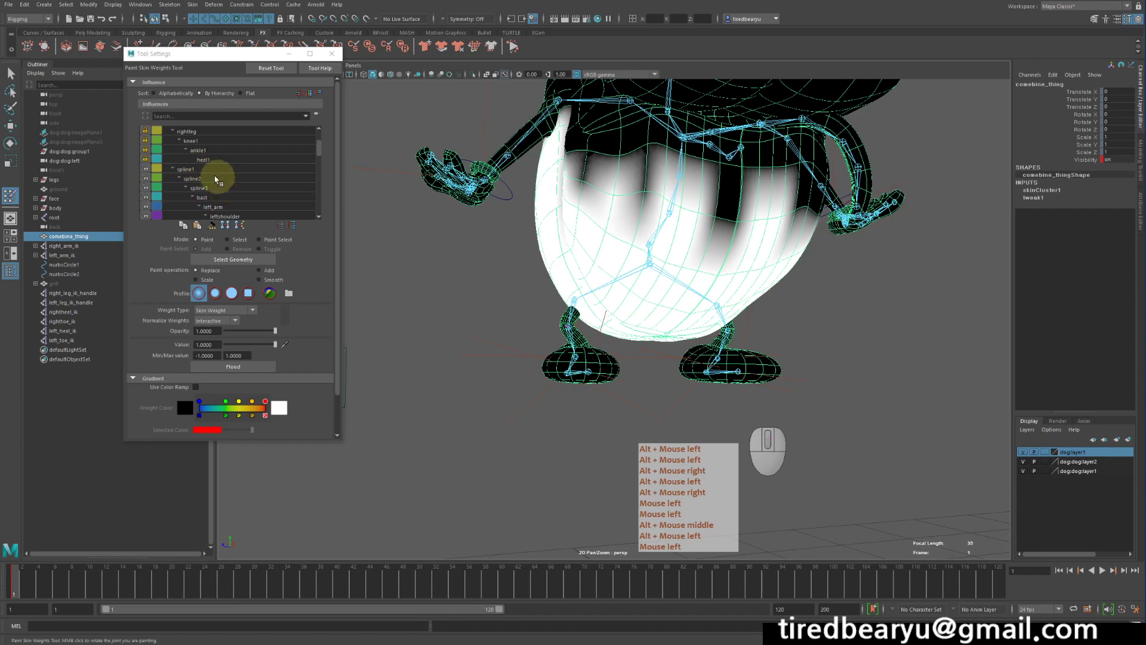
click(199, 171)
alt+right_drag(686, 196, 648, 192)
mouse_move(647, 192)
alt+mouse_down()
mouse_move(618, 203)
mouse_move(751, 234)
mouse_move(591, 210)
alt+mouse_up()
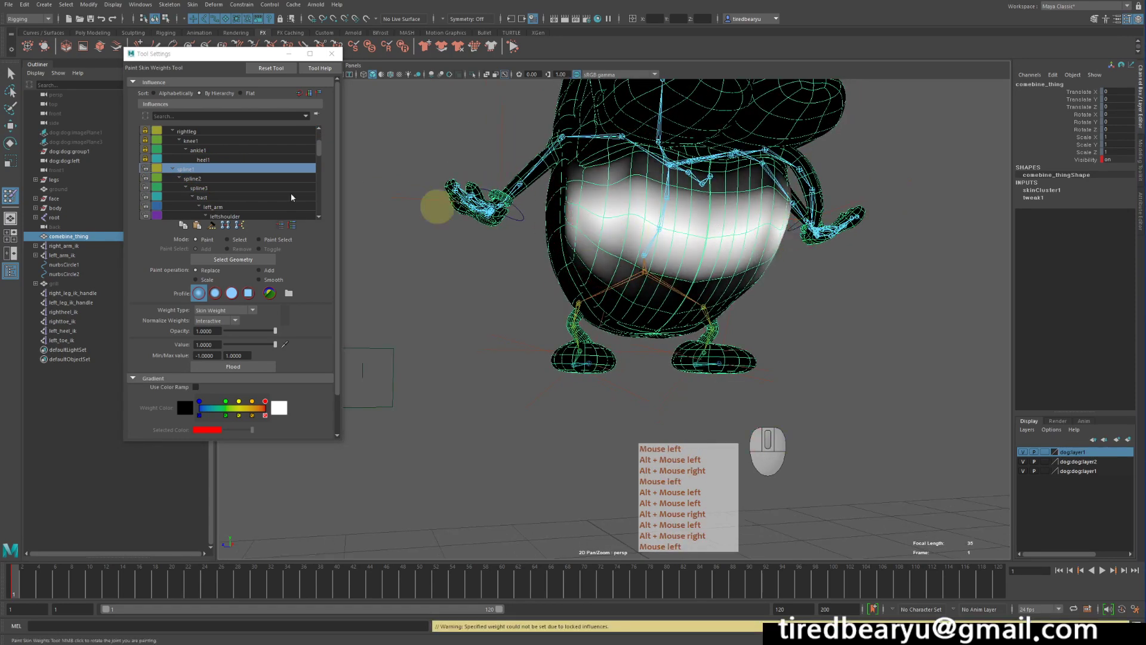
scroll(269, 179, up, 3)
click(182, 131)
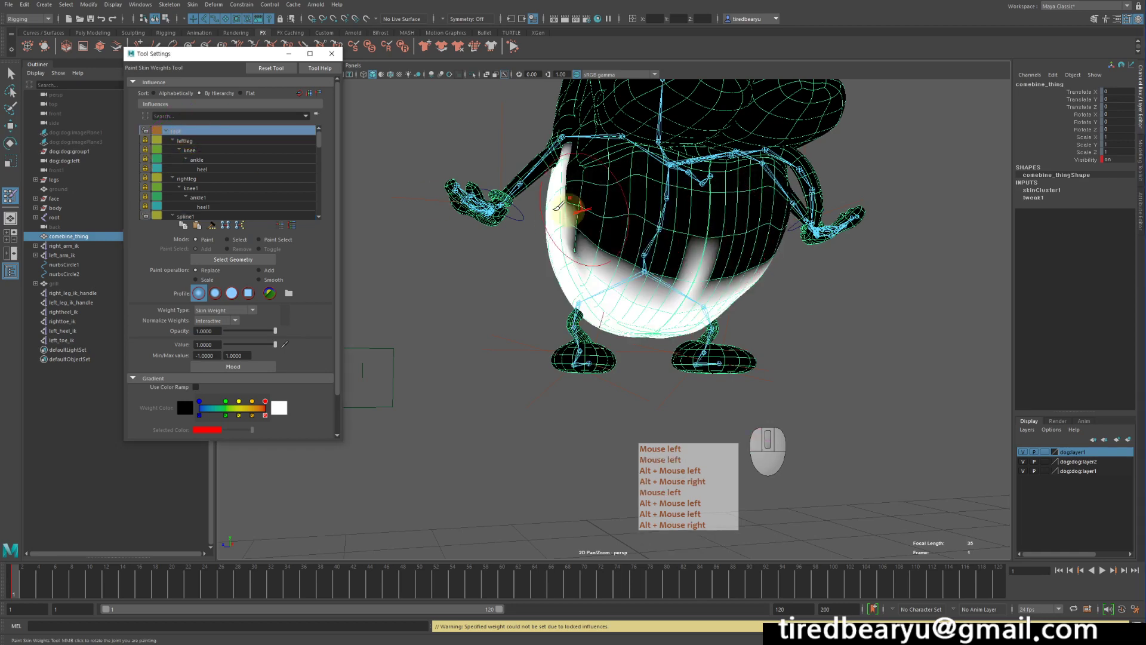
Undo the last two spline1 strokes and paint spline1 influence across the belly again
scroll(179, 182, down, 2)
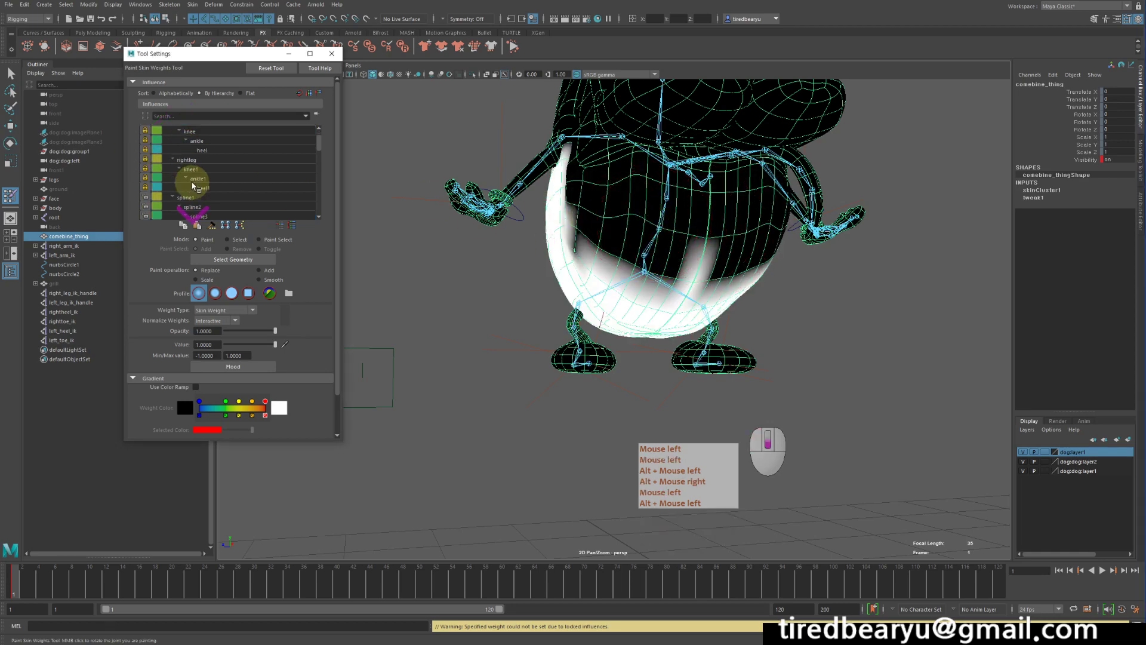
click(197, 200)
mouse_move(670, 238)
alt+mouse_down()
mouse_move(653, 243)
mouse_move(670, 274)
mouse_move(681, 230)
mouse_move(602, 230)
mouse_move(772, 227)
mouse_move(622, 218)
mouse_move(653, 233)
alt+mouse_up()
key(ctrl+z)
key(ctrl+z)
click(597, 202)
click(682, 218)
click(718, 223)
click(621, 214)
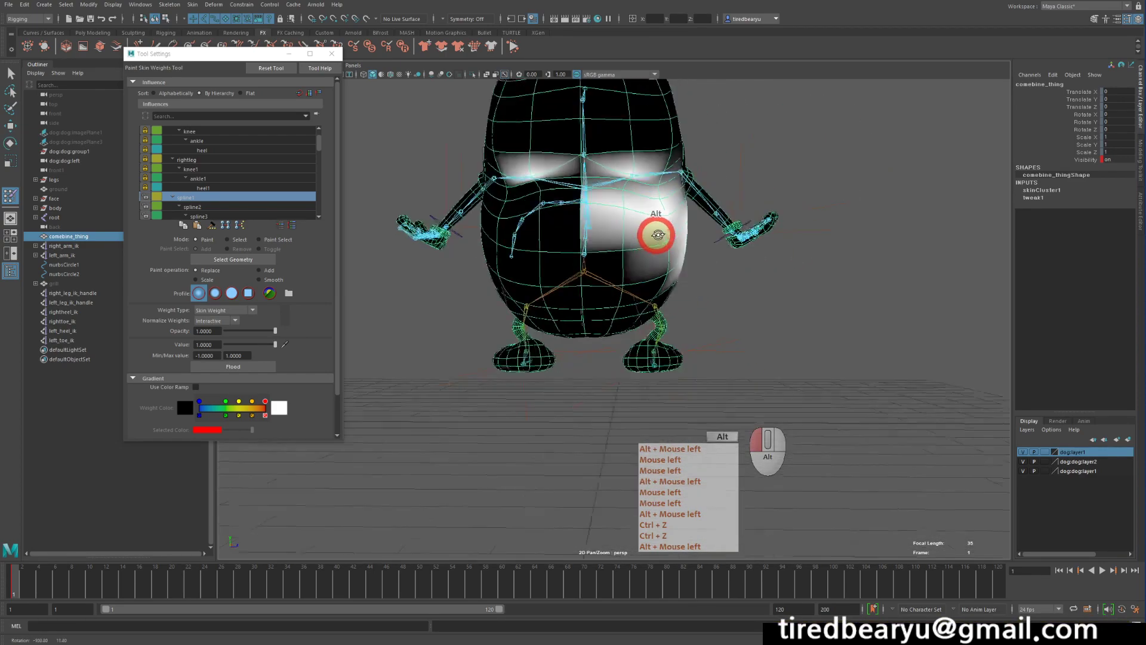
Paint spline1 influence over the unweighted half of the character's back at belly height
click(553, 225)
alt+drag(552, 225, 639, 243)
click(526, 224)
click(525, 226)
click(522, 225)
click(639, 243)
click(573, 233)
click(545, 217)
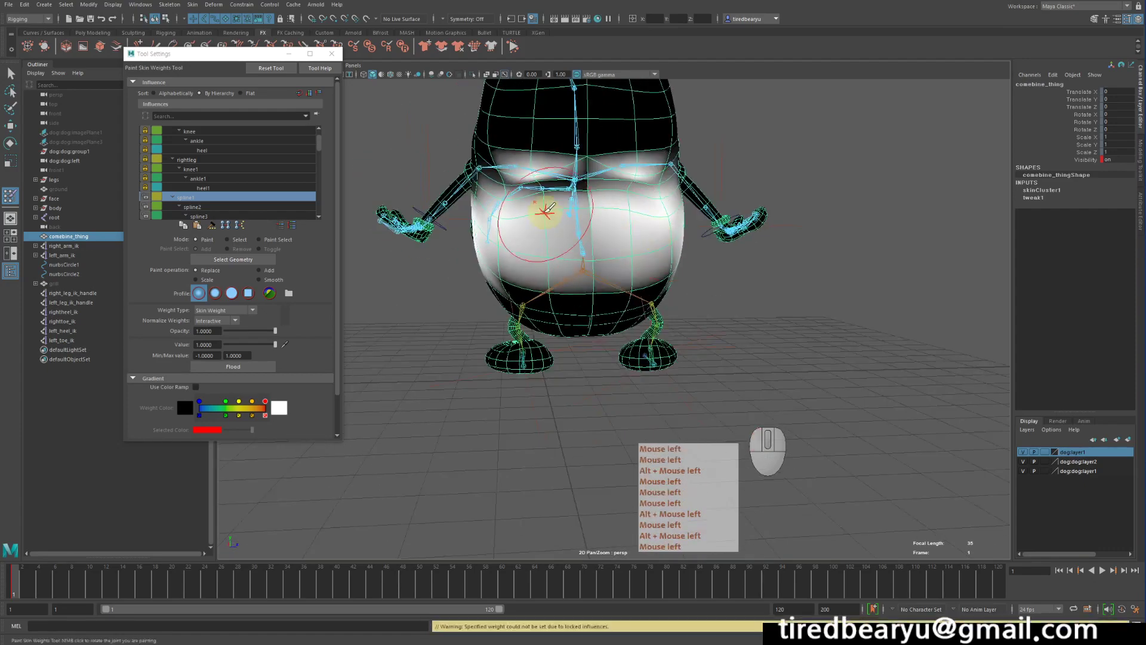
Extend the spline1 influence over the remaining areas of the back and the side of the body
click(575, 199)
click(597, 210)
alt+drag(595, 211, 568, 225)
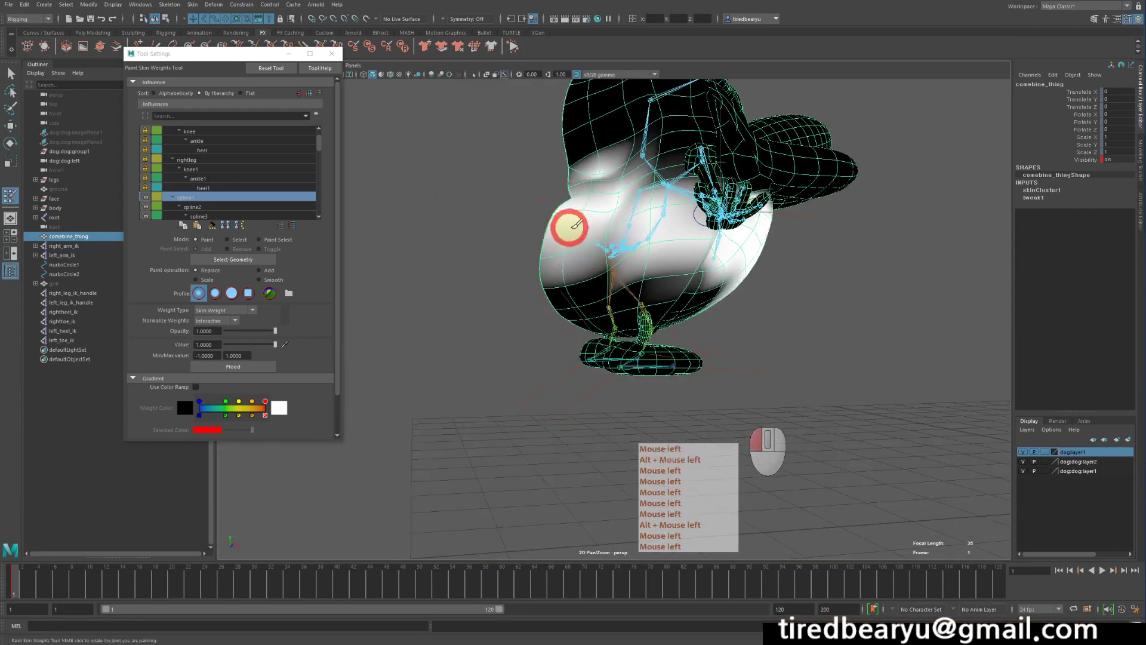
click(648, 236)
alt+drag(648, 236, 573, 249)
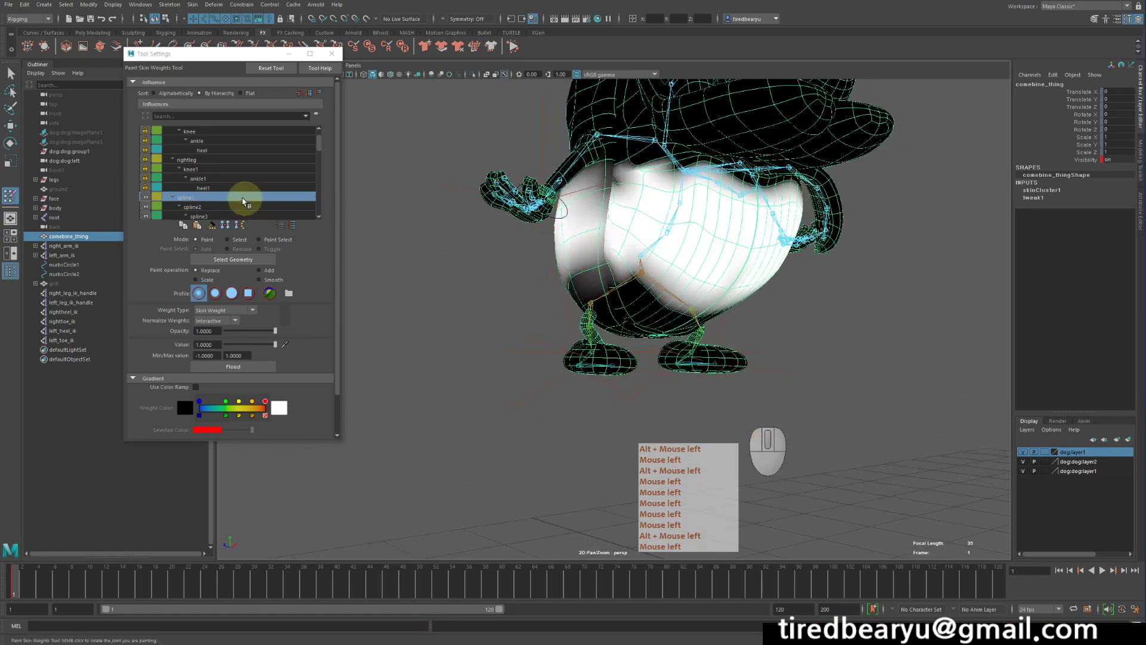
Lock the spline1 influence's weights and check their coverage on the front of the belly
click(145, 197)
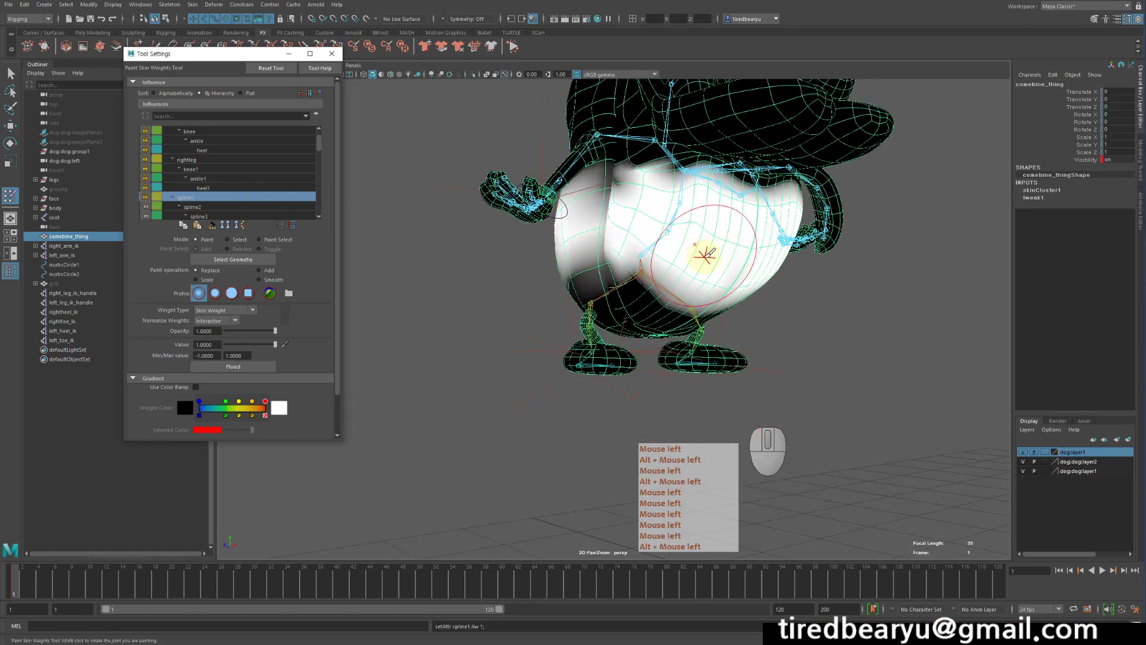
scroll(711, 257, down, 5)
alt+drag(716, 265, 667, 261)
alt+right_drag(668, 259, 737, 256)
alt+drag(736, 256, 727, 251)
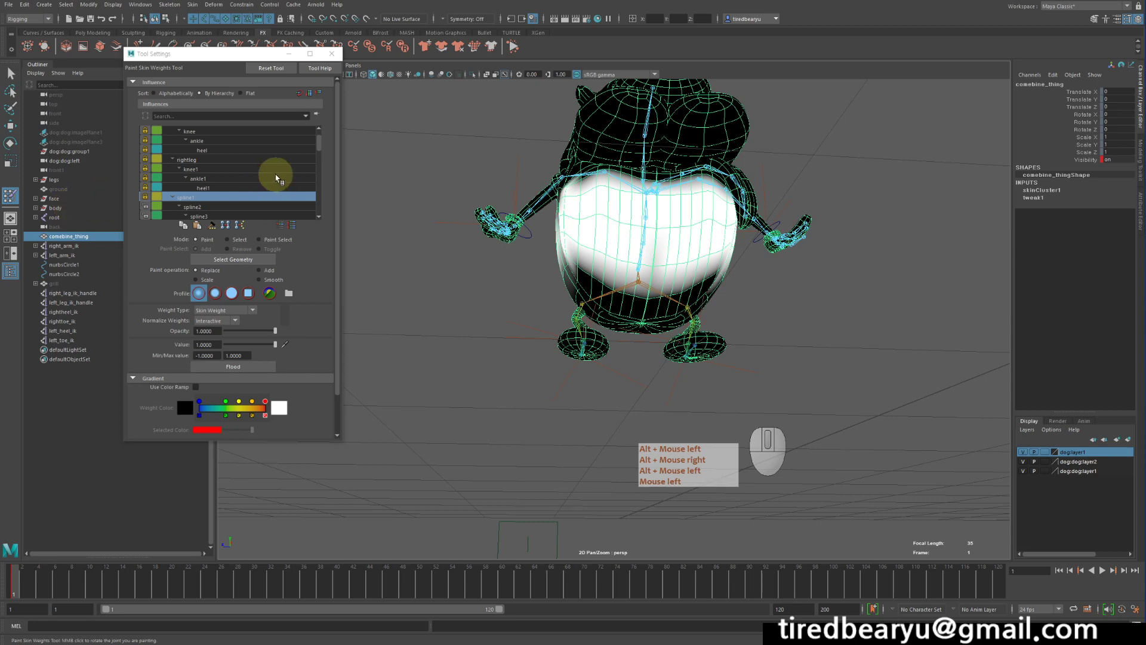
scroll(265, 185, up, 1)
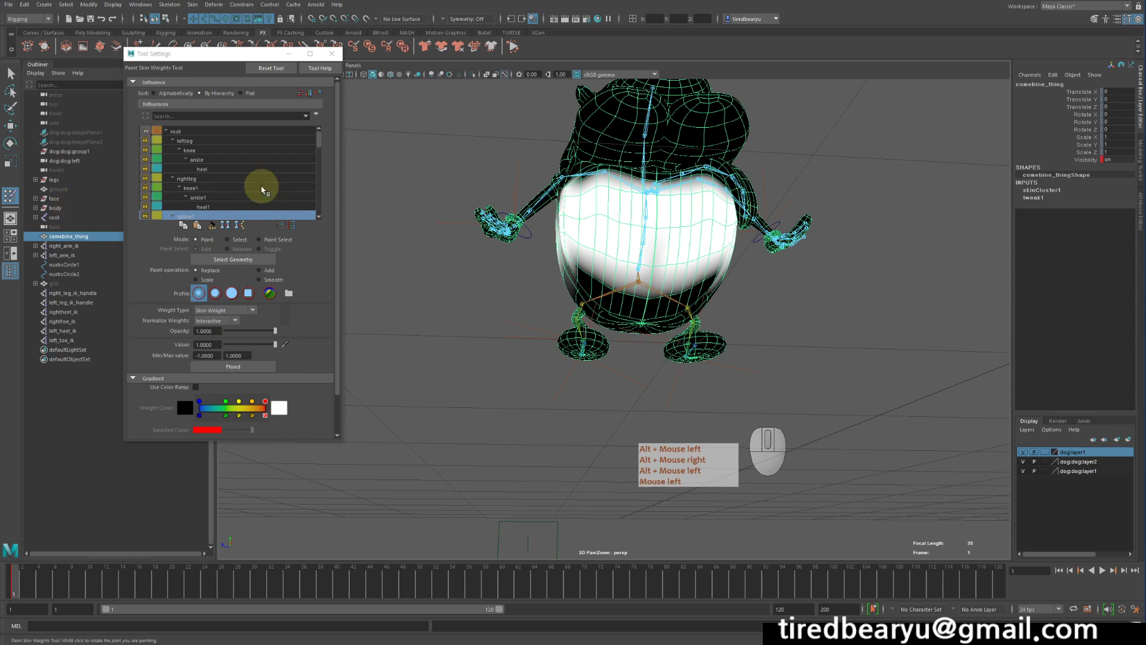
Examine the skin weights of the leftleg, knee, ankle and heel influences on the character's left leg and foot
click(204, 140)
alt+drag(512, 269, 544, 263)
alt+middle_drag(540, 267, 548, 190)
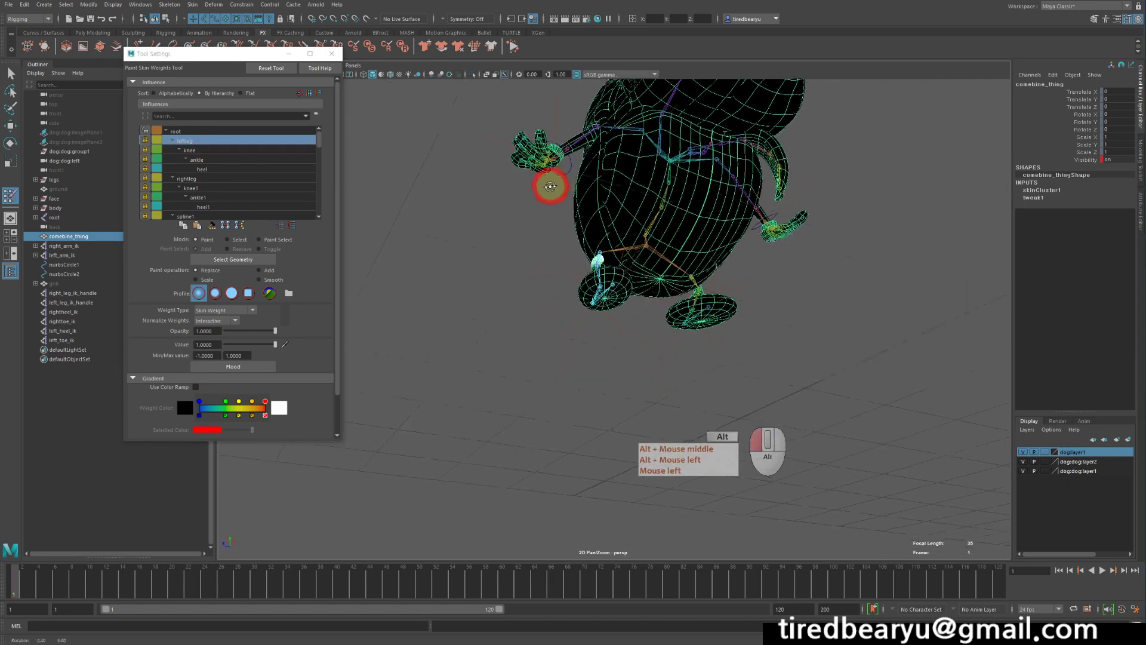
alt+drag(550, 184, 519, 205)
click(210, 154)
alt+middle_drag(573, 266, 567, 220)
alt+drag(567, 221, 555, 191)
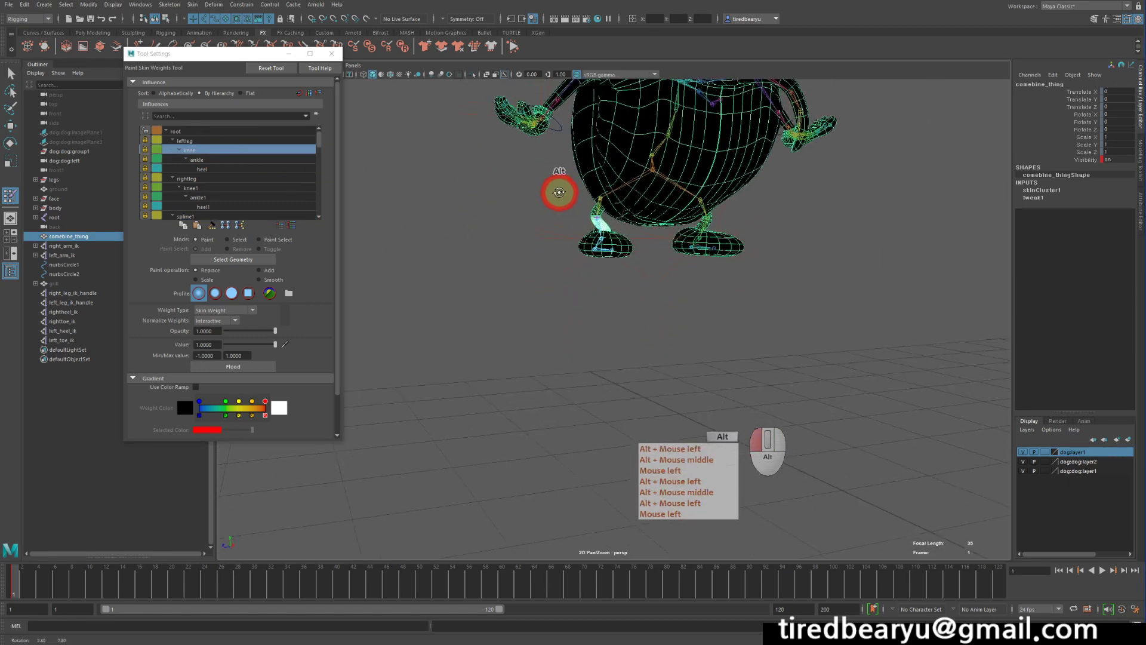
alt+right_drag(556, 192, 596, 184)
alt+middle_drag(596, 184, 554, 215)
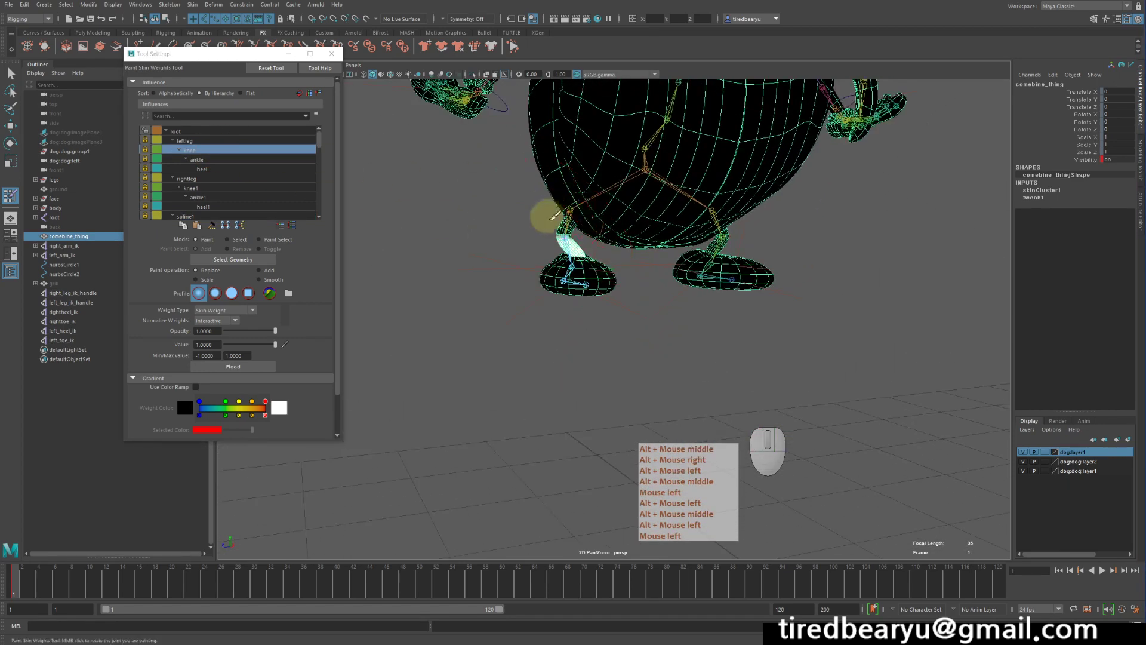
click(217, 159)
click(212, 169)
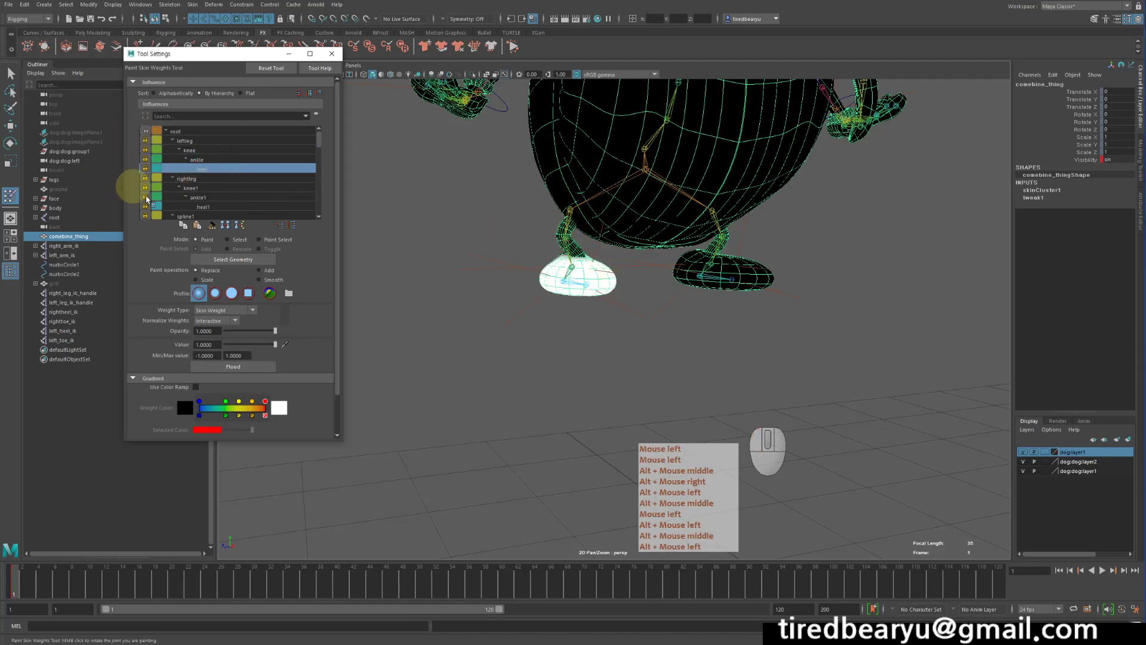
Compare the lefthand and leftwrist influences and examine their weights on the hand, body and left foot
scroll(251, 194, down, 5)
click(240, 178)
mouse_move(594, 277)
alt+mouse_down()
mouse_move(538, 274)
mouse_move(588, 279)
alt+mouse_up()
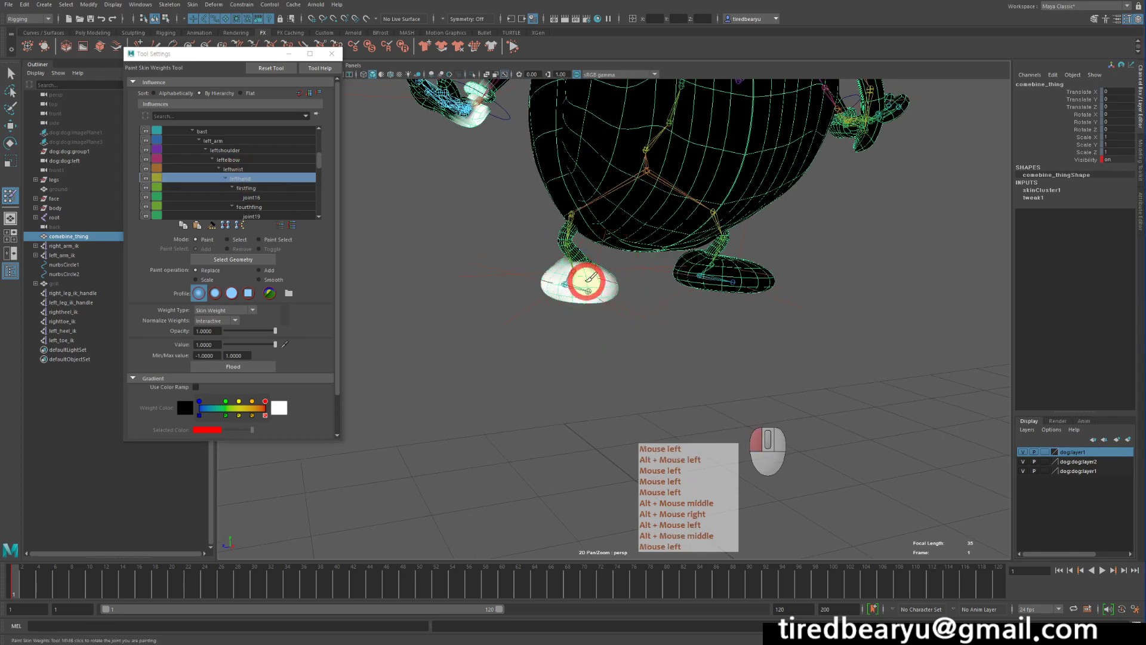
click(248, 170)
click(245, 176)
click(246, 170)
click(246, 178)
click(249, 169)
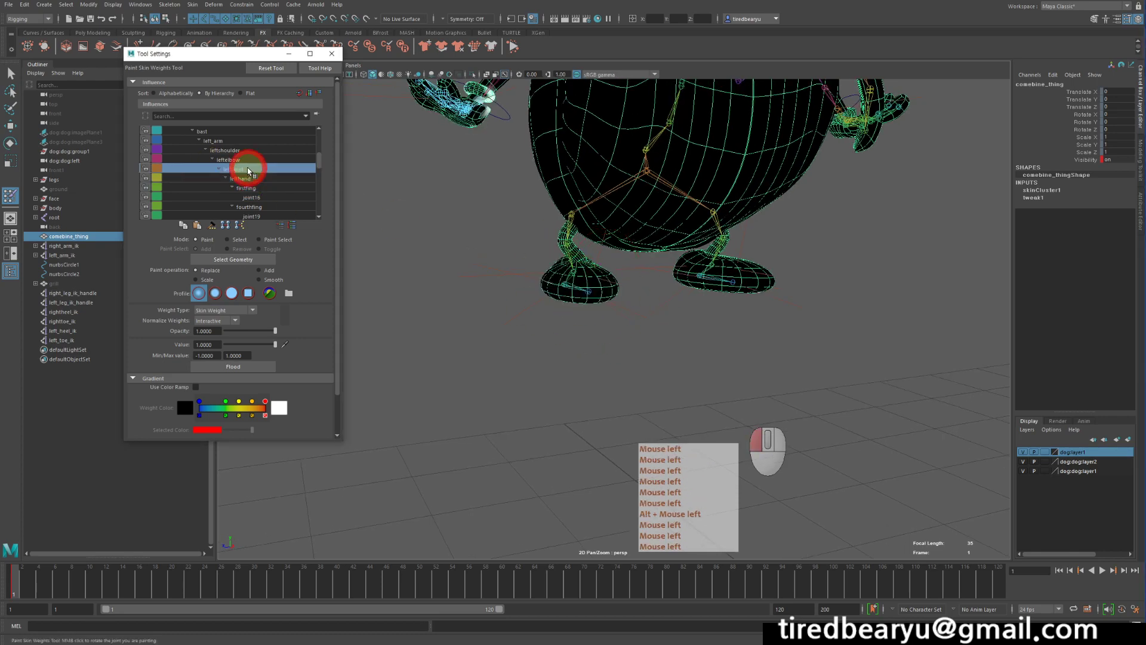
click(251, 178)
alt+drag(578, 263, 605, 263)
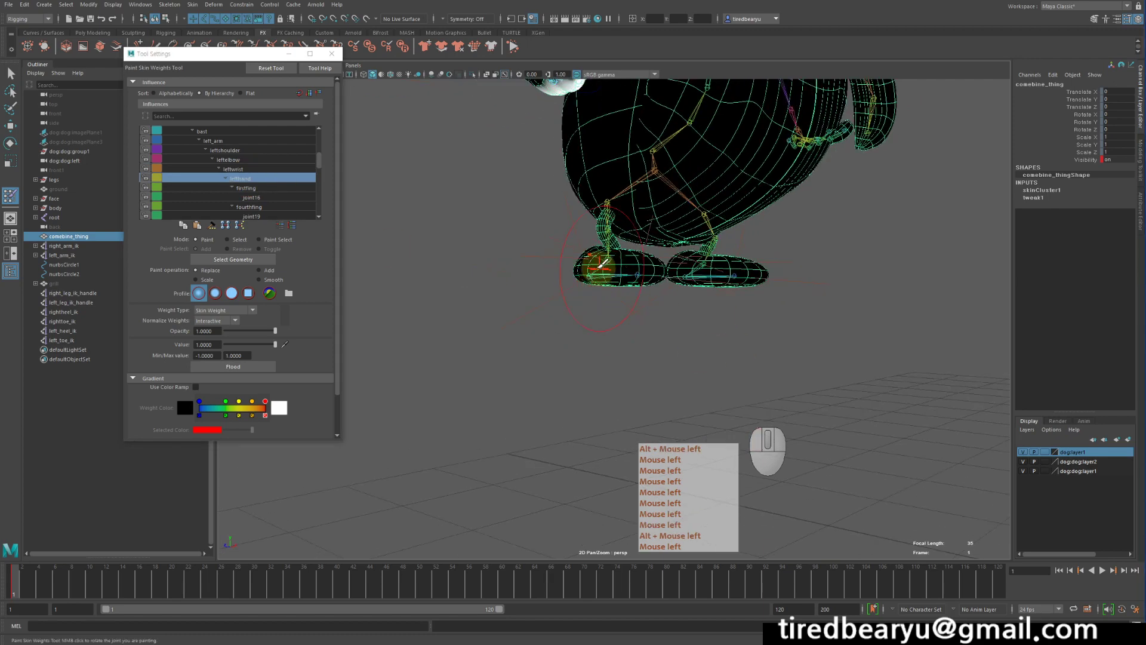
alt+middle_drag(635, 216, 637, 291)
mouse_move(638, 291)
alt+mouse_down()
mouse_move(606, 287)
mouse_move(633, 298)
alt+mouse_up()
alt+scroll(605, 288, up, 3)
alt+middle_drag(633, 298, 661, 312)
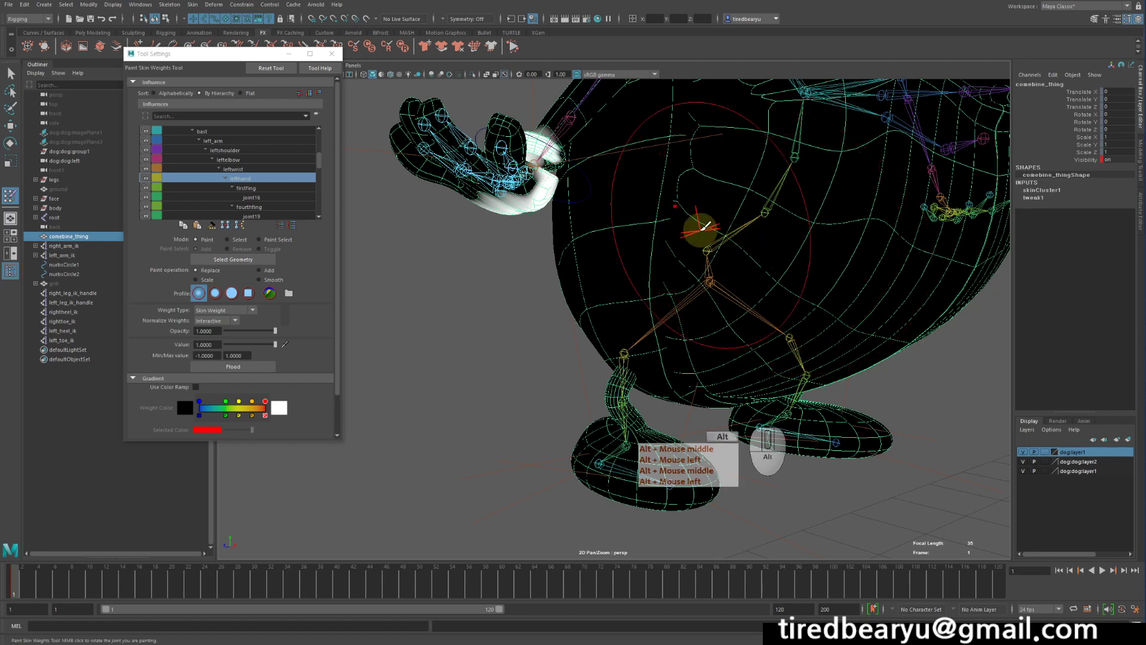
alt+scroll(704, 226, down, 3)
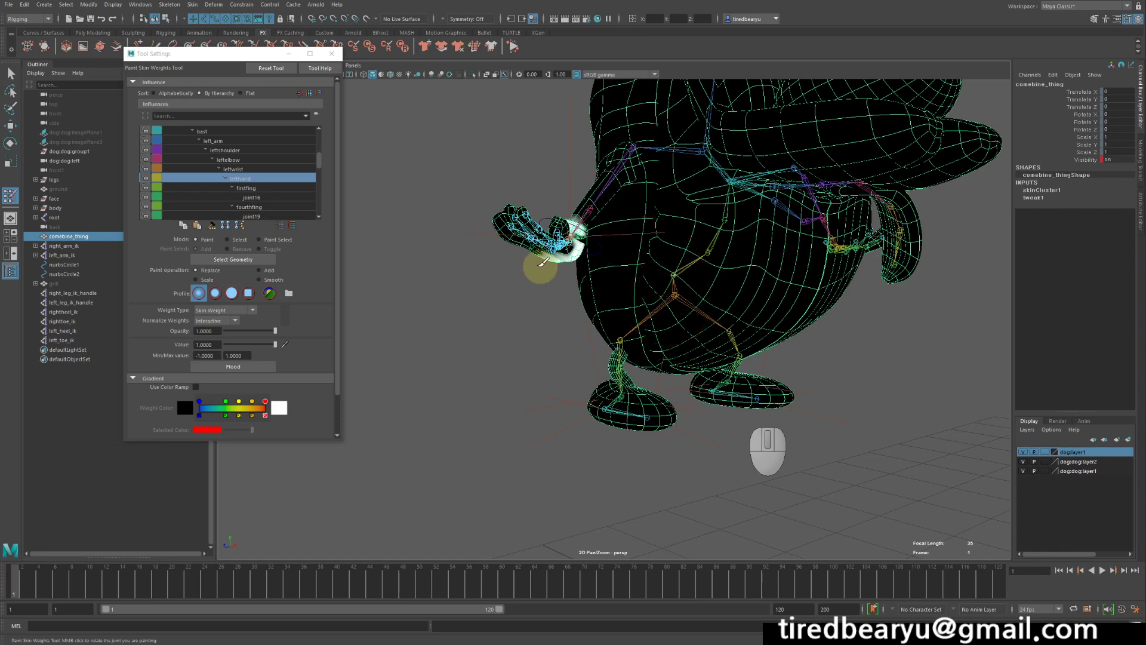
Try to erase the root influence from the side of the torso below the left arm with a brush value of 0
scroll(230, 164, up, 5)
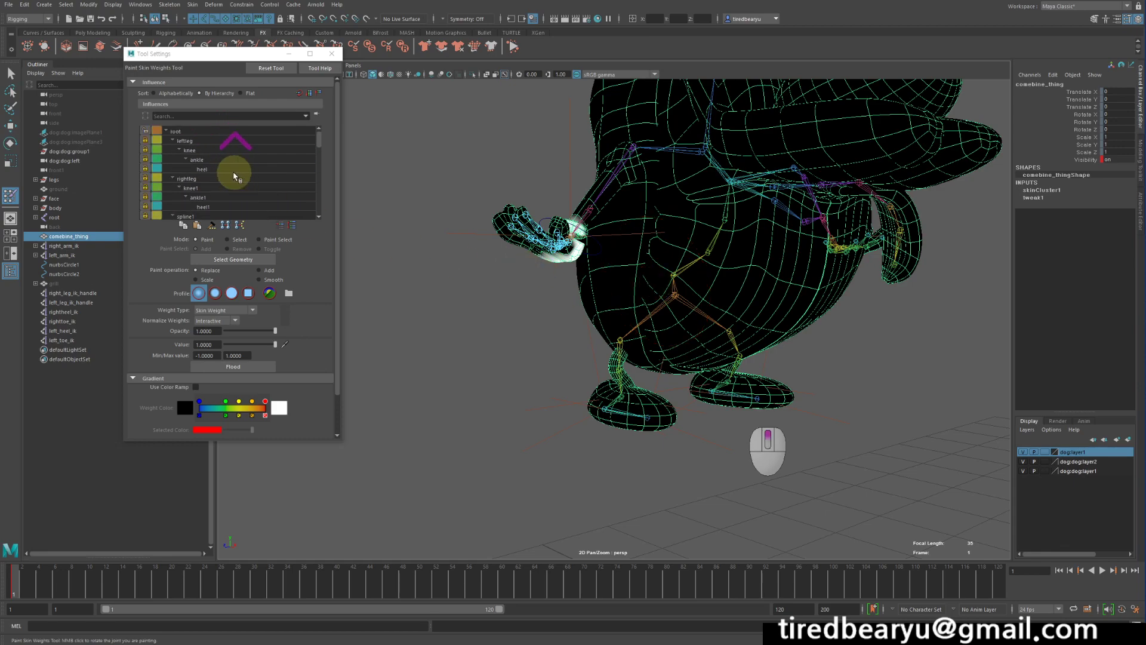
click(205, 132)
mouse_move(660, 276)
alt+mouse_down()
mouse_move(781, 308)
mouse_move(615, 257)
mouse_move(683, 276)
alt+mouse_up()
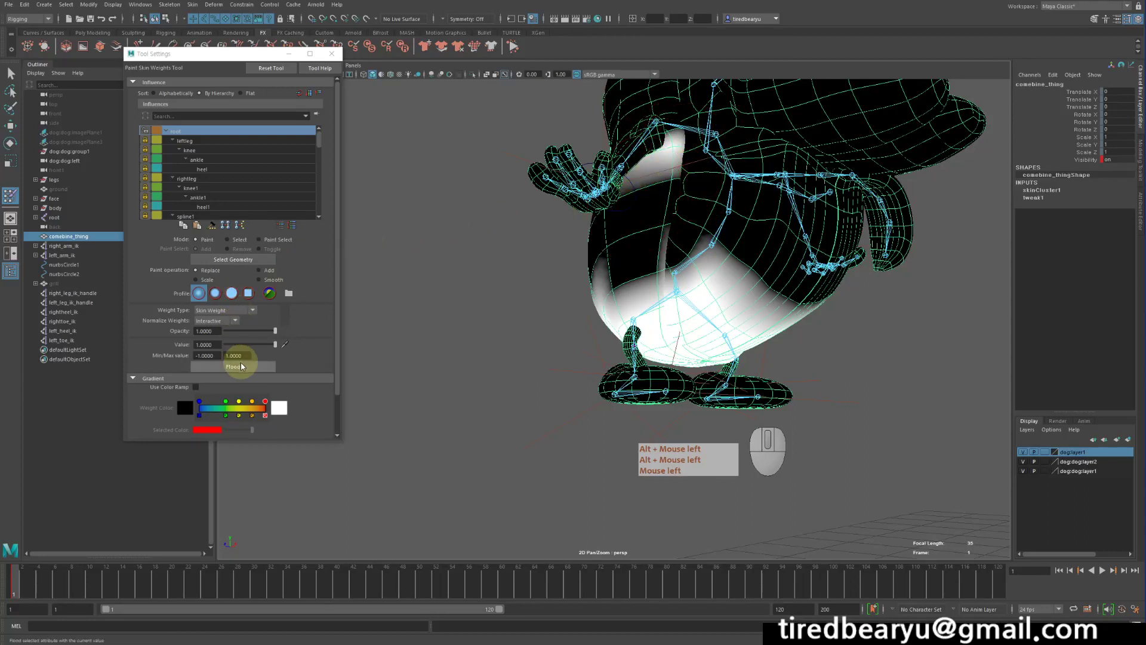
double_click(205, 345)
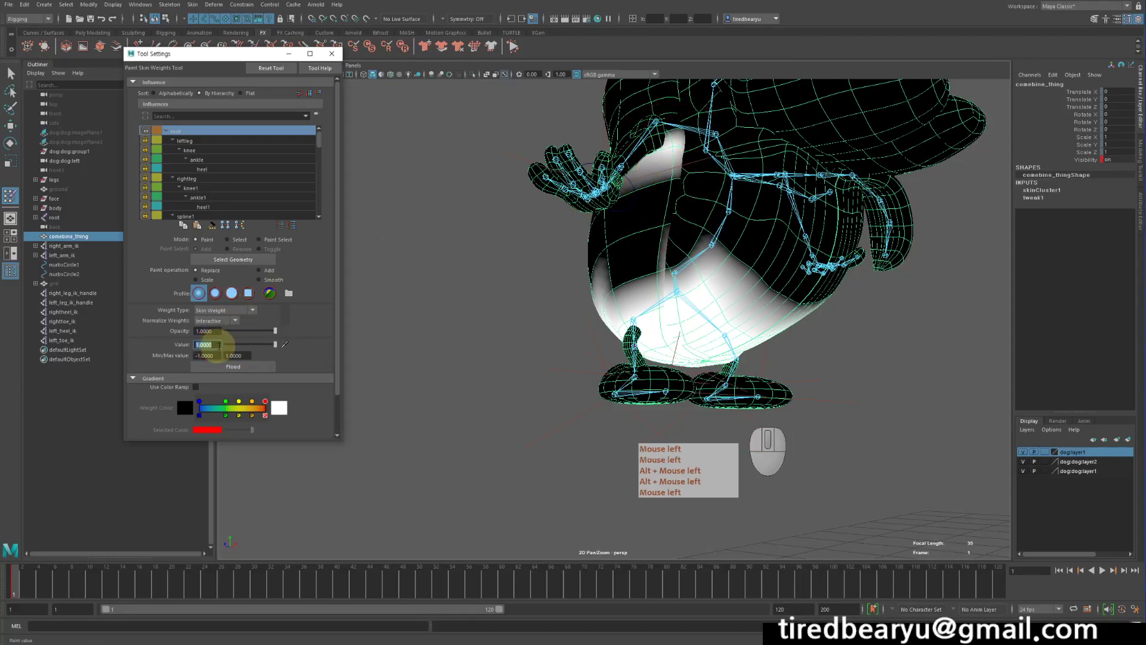
text(0)
key(Return)
mouse_move(707, 129)
mouse_down()
mouse_move(664, 150)
mouse_move(725, 200)
mouse_move(655, 159)
mouse_up()
click(654, 159)
click(620, 164)
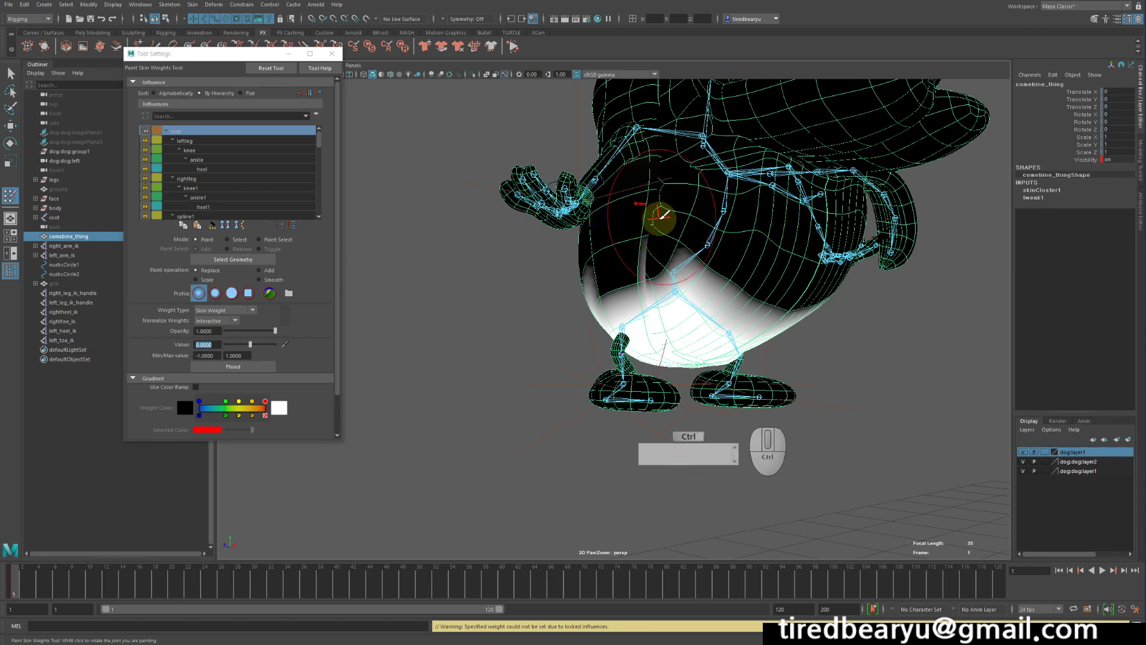
Undo the root influence erasing strokes
key(ctrl+z)
key(ctrl+z)
key(ctrl+z)
key(ctrl+z)
alt+drag(664, 179, 668, 182)
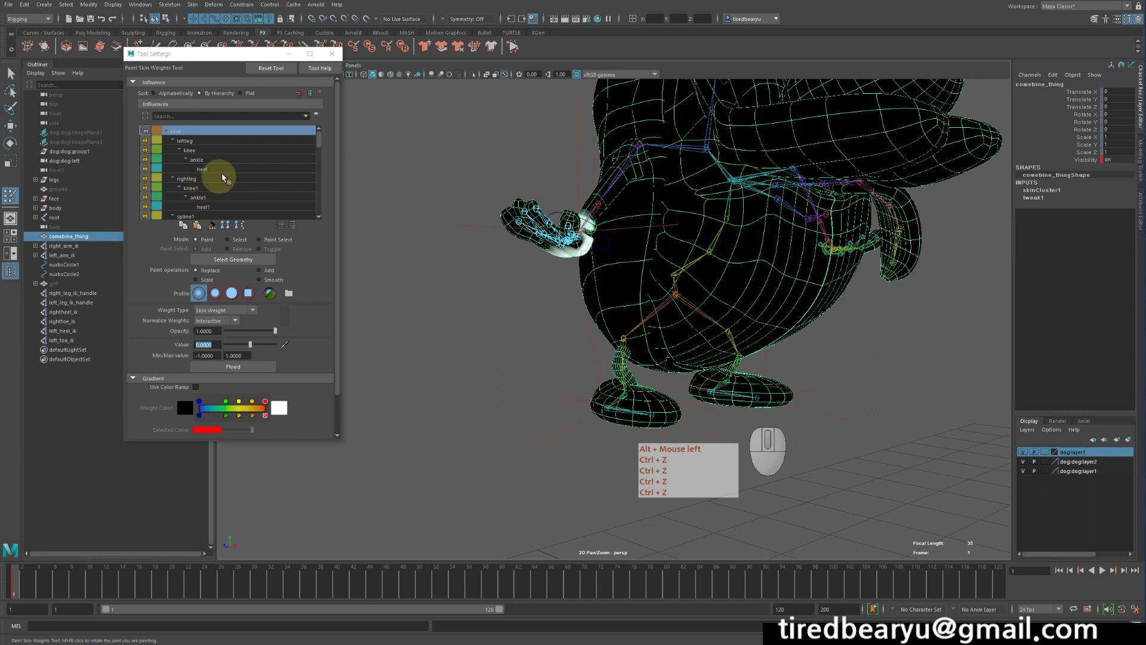
Examine the right_arm, spline1, left_arm and leftshoulder influences around the upper torso and left arm
scroll(238, 184, down, 10)
scroll(260, 200, up, 3)
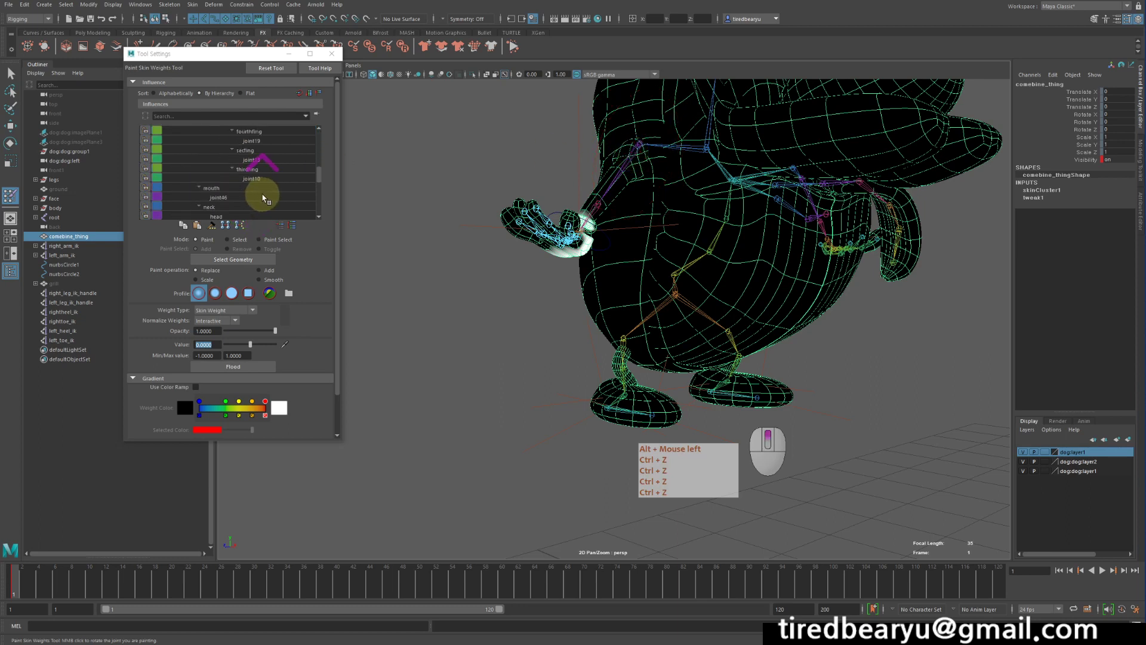
click(261, 200)
scroll(262, 197, down, 5)
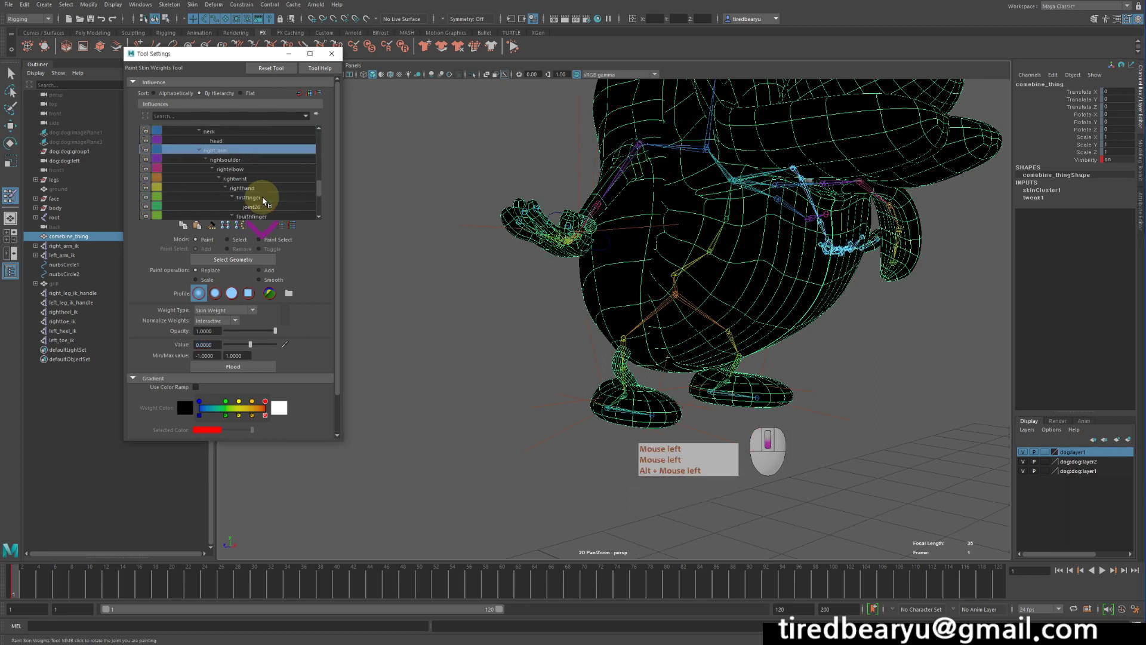
click(267, 187)
scroll(268, 188, up, 8)
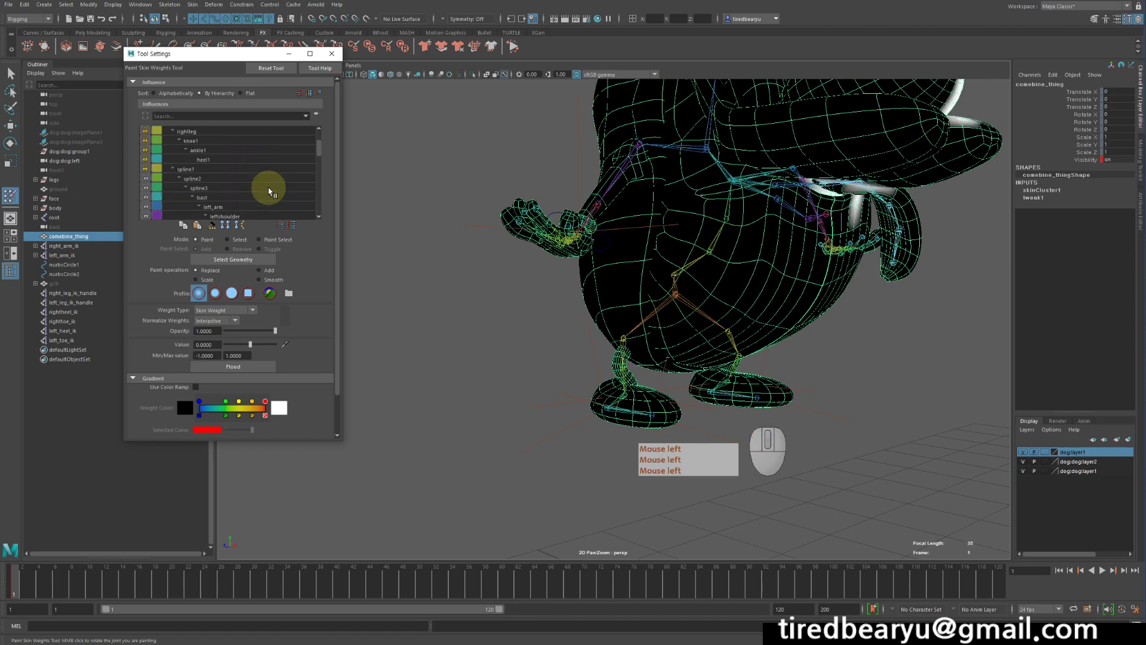
click(249, 170)
scroll(253, 175, down, 2)
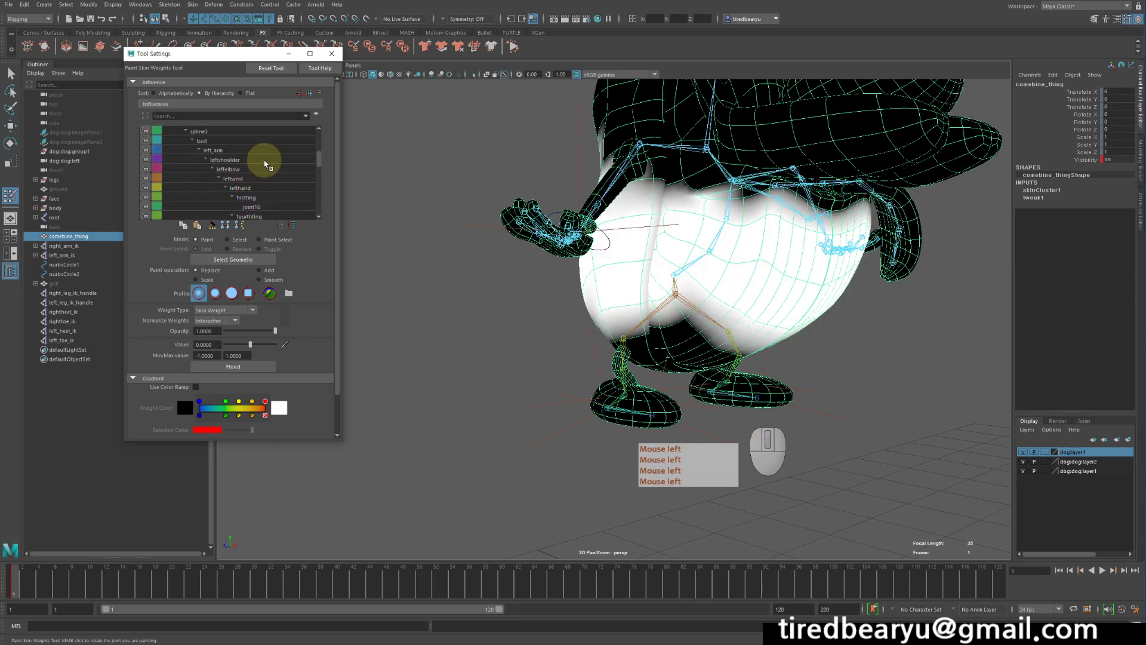
click(263, 150)
alt+drag(648, 240, 697, 243)
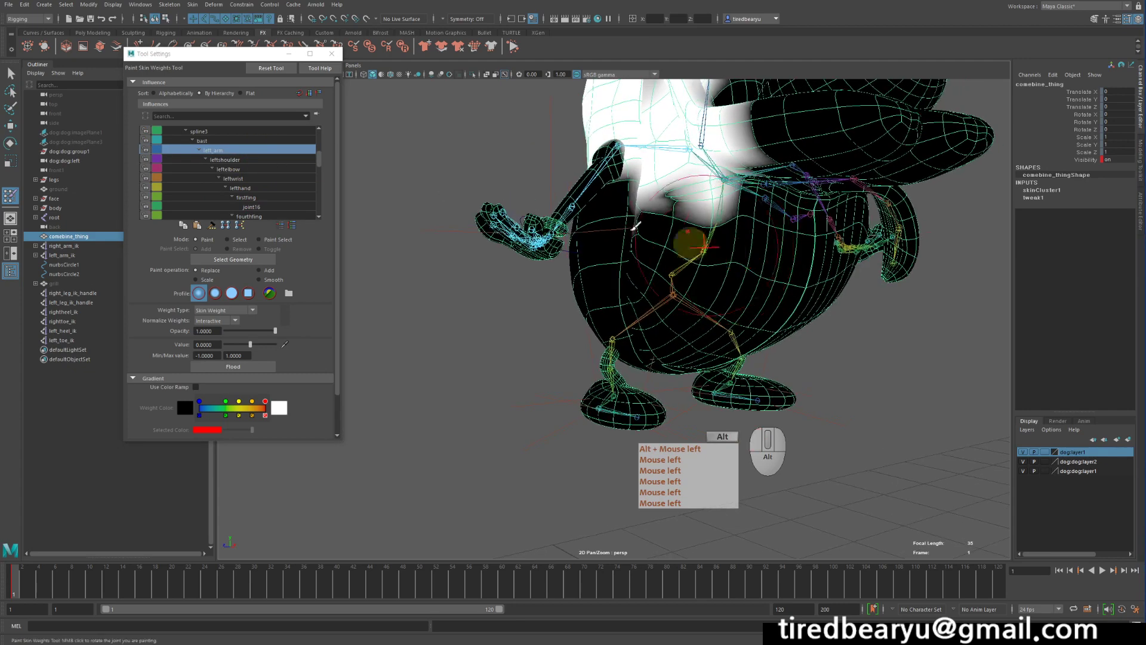
click(246, 161)
mouse_move(497, 187)
alt+mouse_down()
mouse_move(614, 191)
mouse_move(624, 170)
mouse_move(621, 197)
alt+mouse_up()
Choose the left_arm influence for painting and set the brush value to 1
click(213, 151)
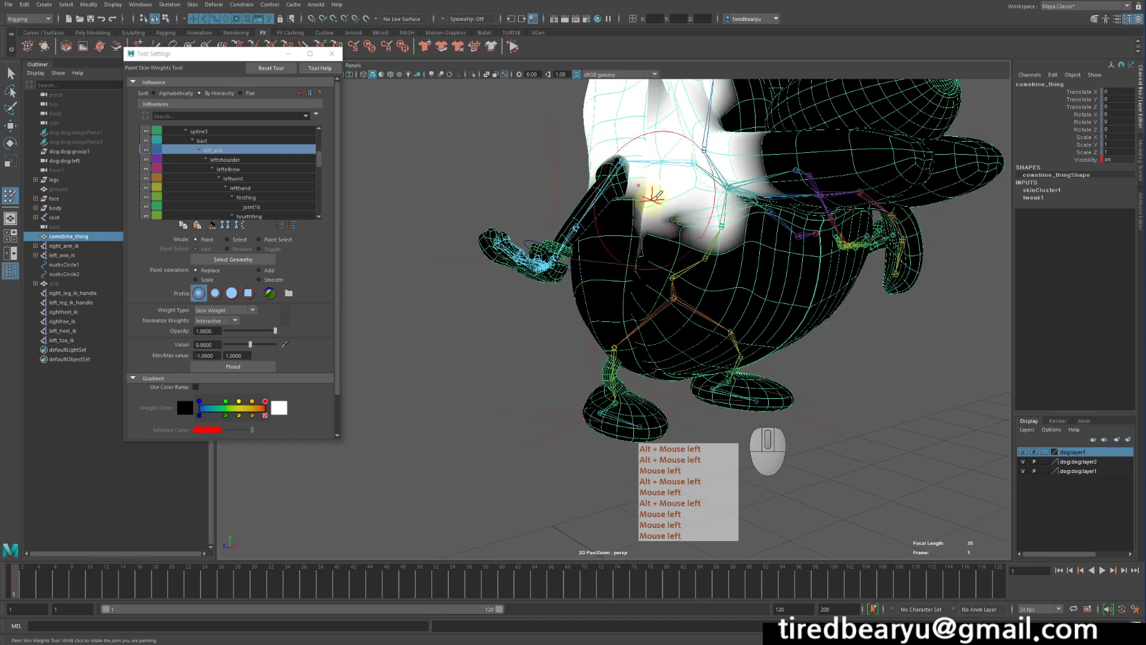
click(621, 197)
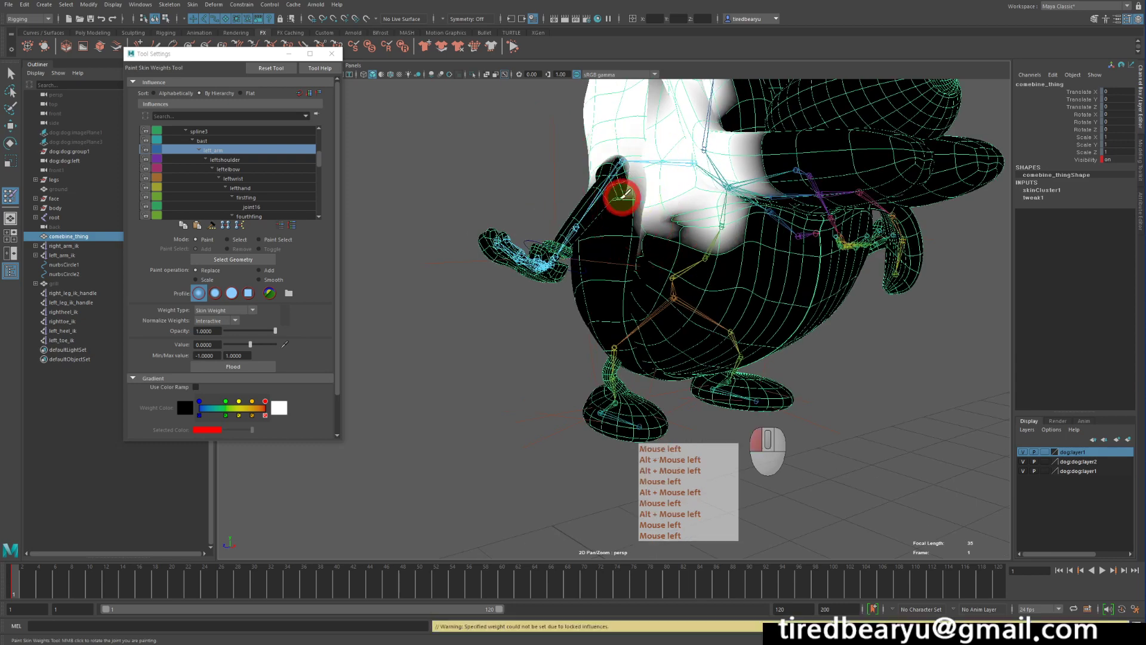
click(278, 351)
click(275, 344)
Undo the left_arm stroke near the shoulder and paint left_arm influence over the torso patch below the armpit
click(616, 199)
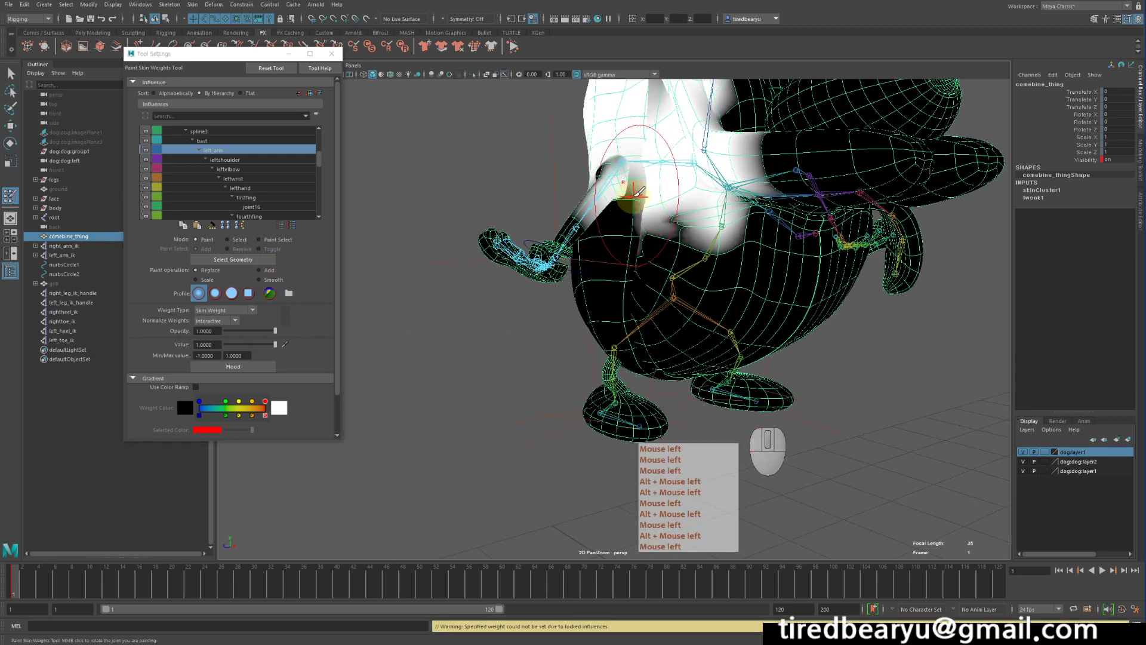
key(z)
key(z)
key(z)
key(z)
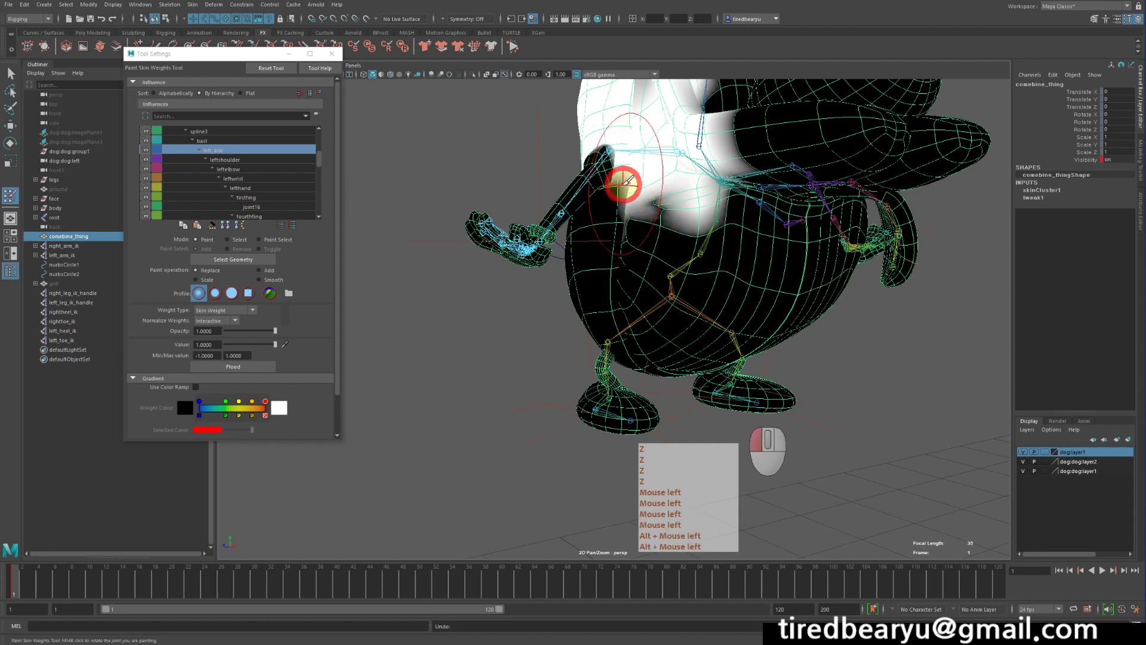
click(620, 192)
click(619, 192)
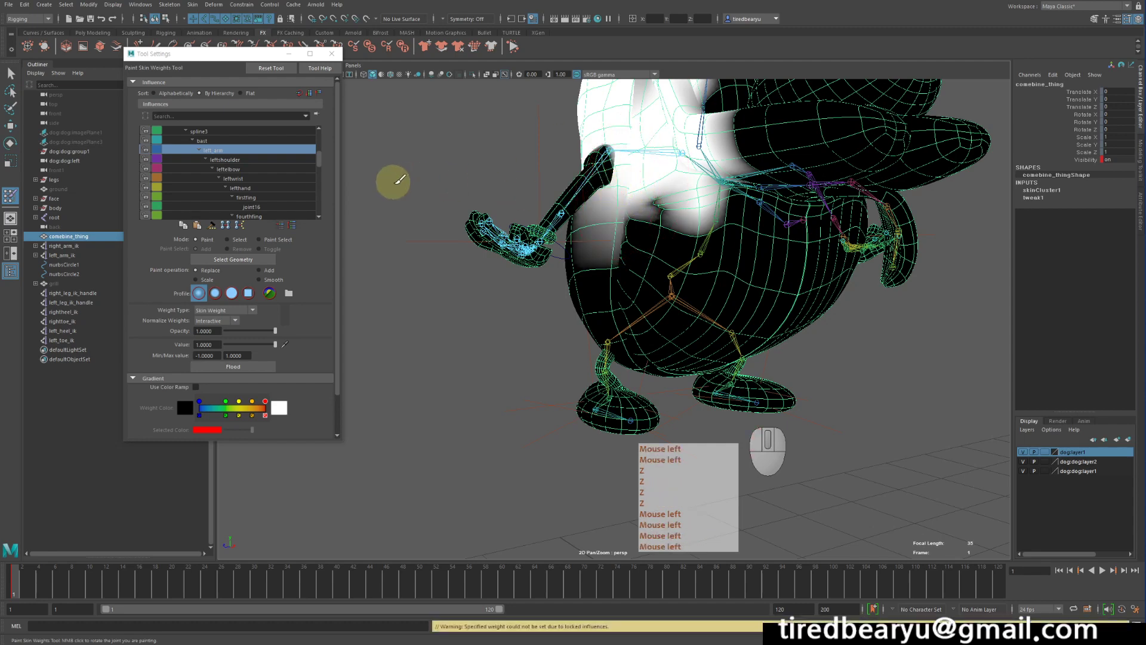
Check the root influence's weights on the side of the torso and around the lower belly
scroll(245, 170, up, 2)
scroll(245, 170, up, 4)
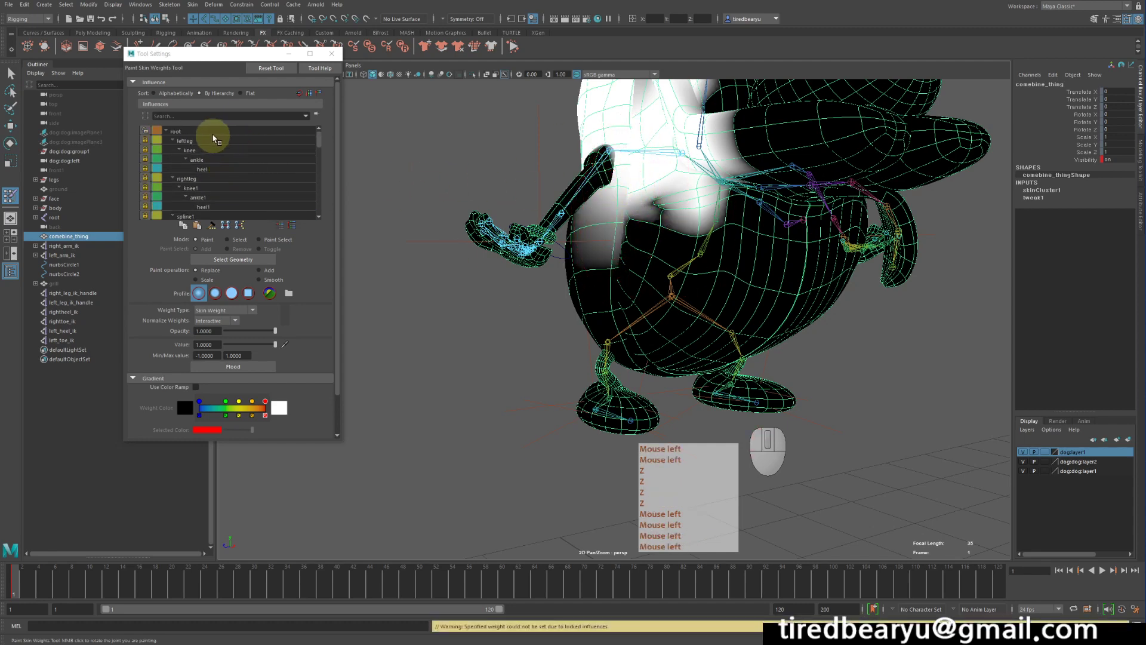
click(210, 130)
click(634, 221)
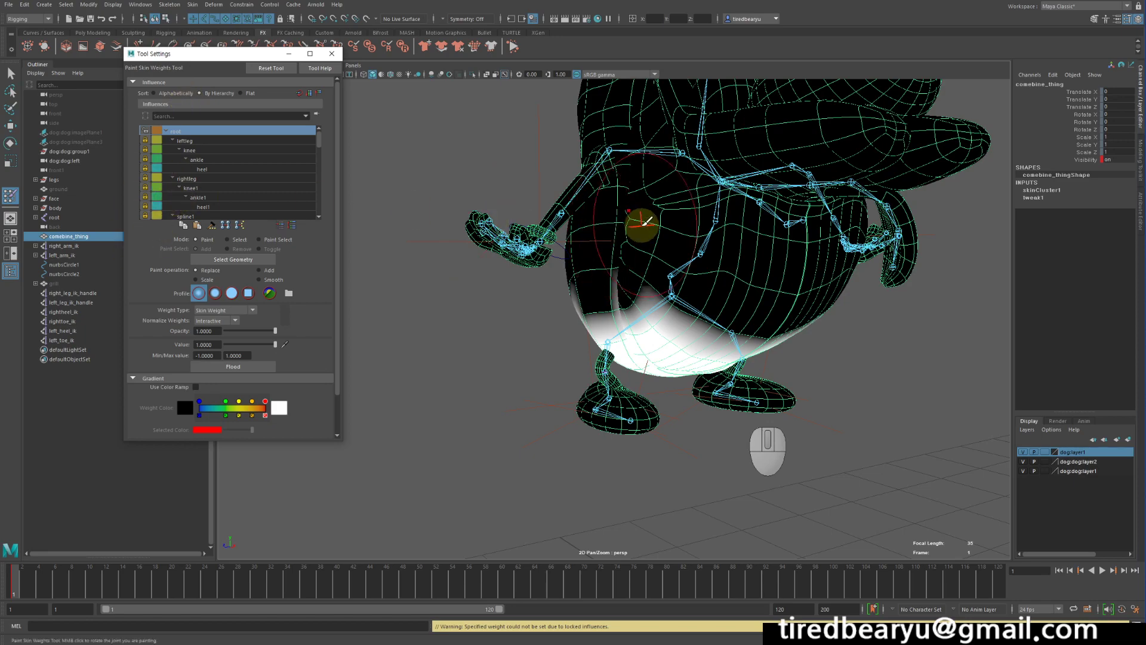
alt+drag(874, 286, 852, 291)
alt+right_drag(852, 291, 768, 276)
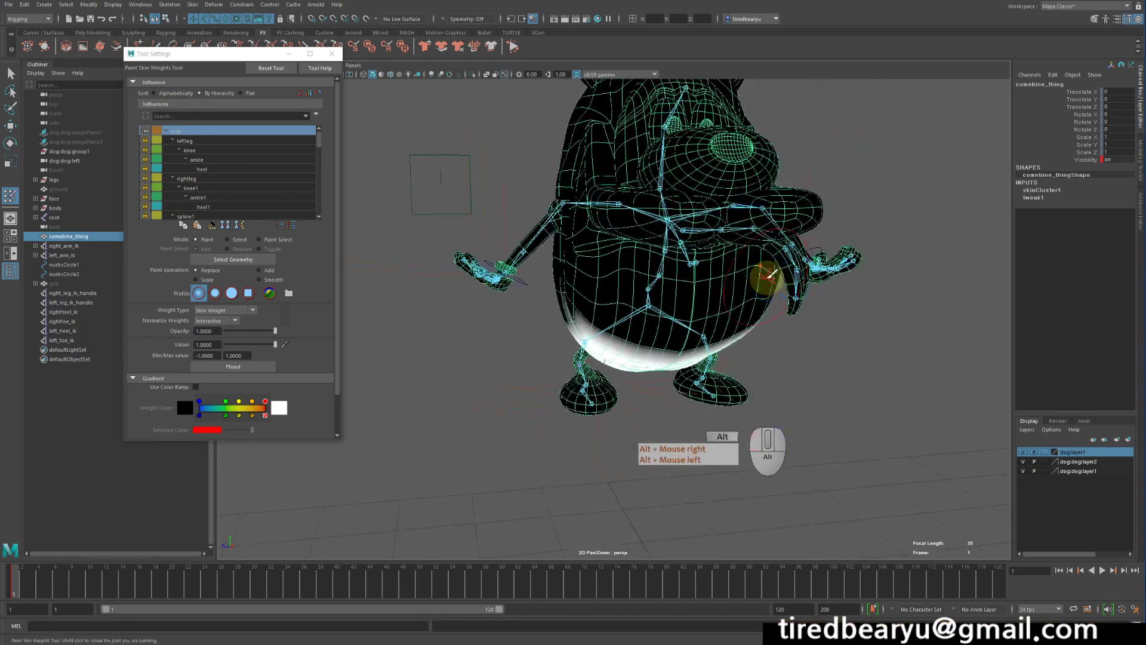
alt+drag(767, 276, 770, 266)
Leave weight painting for the Move tool and display the combine_thing mesh without smoothing
key(w)
click(897, 348)
click(721, 275)
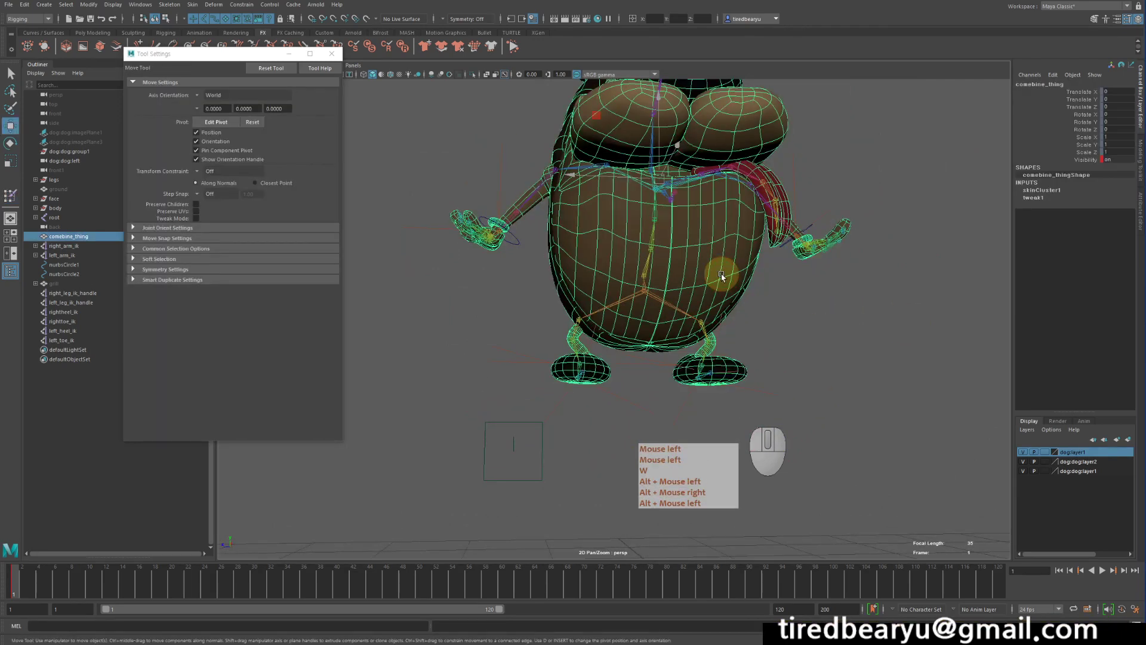
key(1)
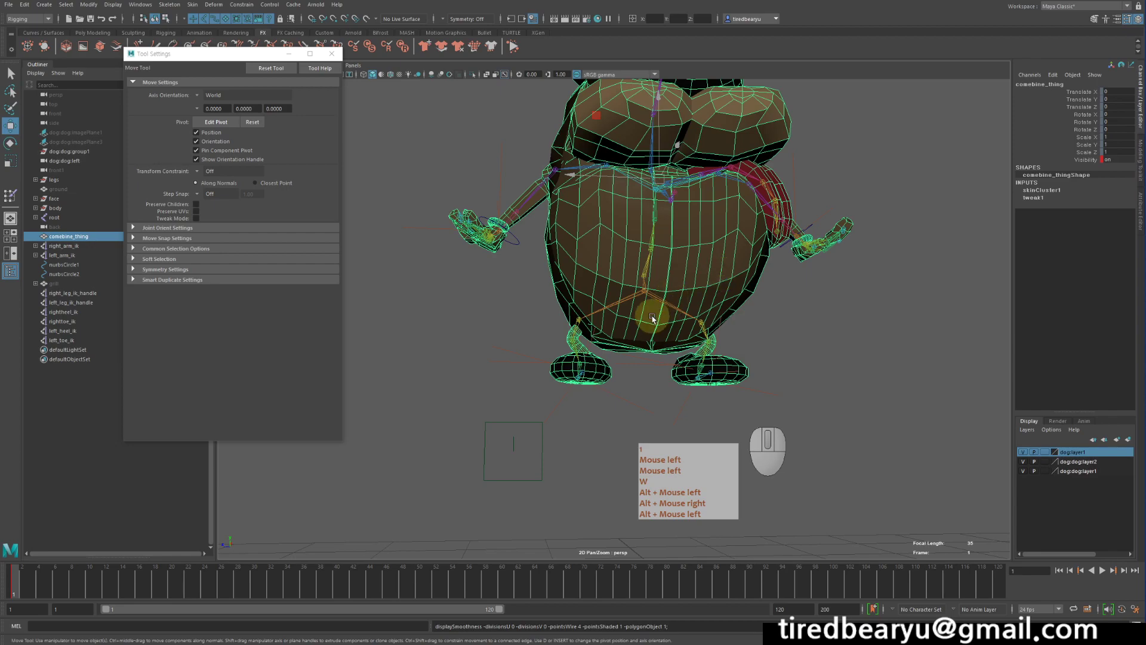
alt+drag(653, 318, 778, 340)
click(825, 349)
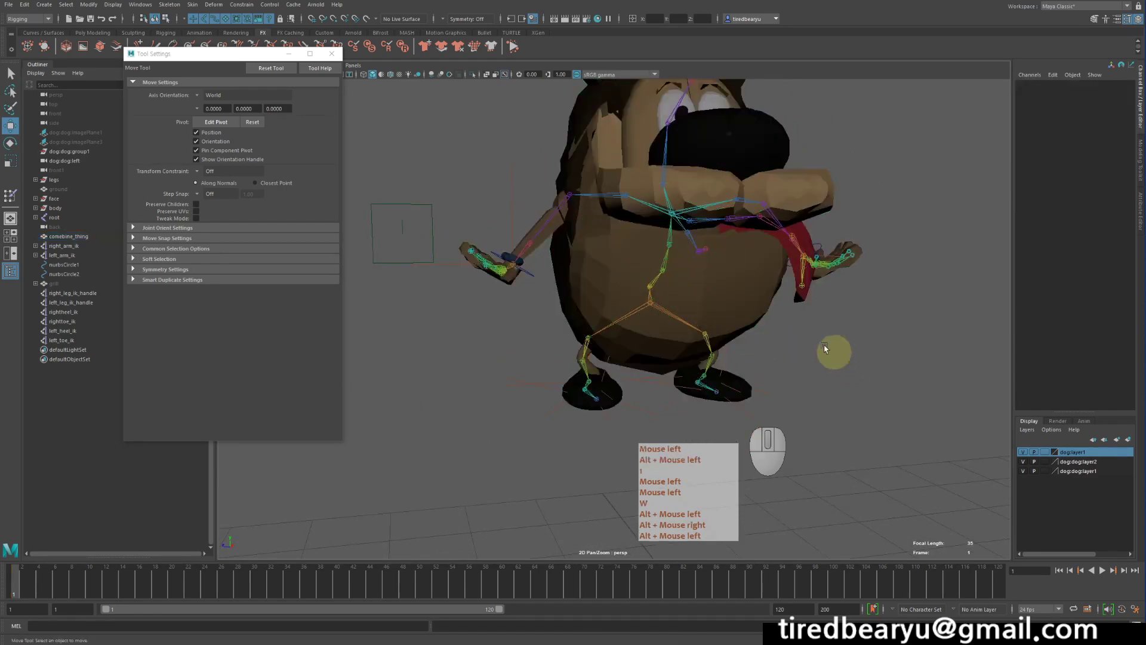
Compare the smoothed and unsmoothed display of the combine_thing mesh, ending with the unsmoothed one
click(745, 302)
alt+drag(734, 299, 724, 287)
right_drag(724, 286, 741, 249)
click(697, 266)
click(732, 253)
key(1)
key(3)
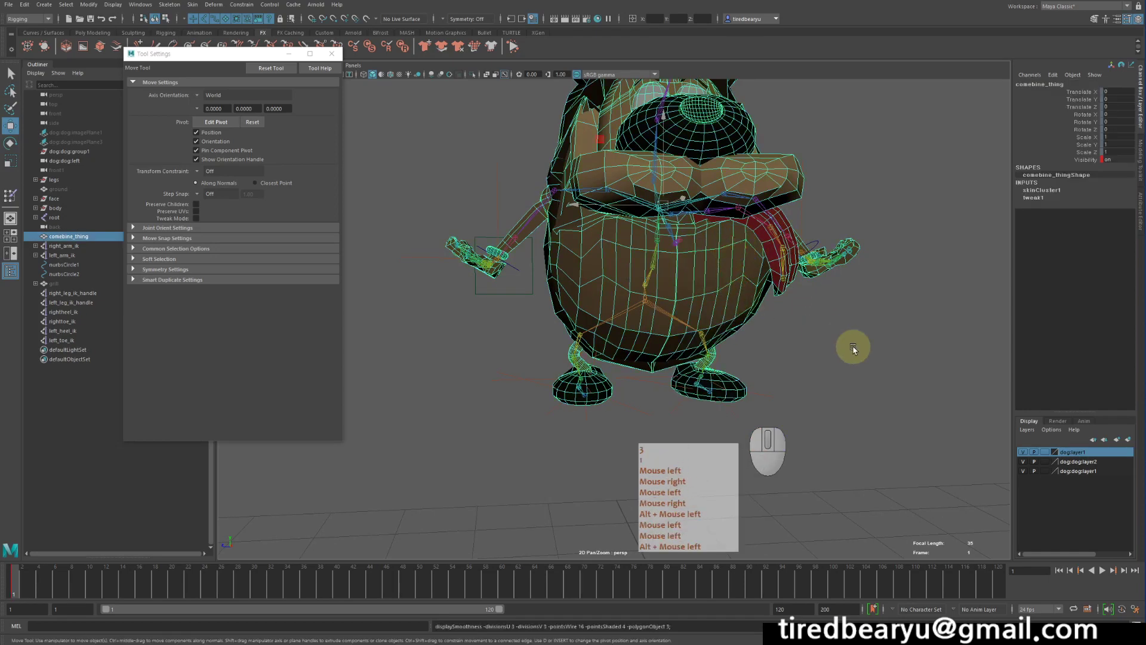
mouse_move(852, 344)
alt+mouse_down()
mouse_move(869, 366)
mouse_move(771, 346)
mouse_move(852, 363)
mouse_move(801, 340)
mouse_move(851, 352)
mouse_move(839, 349)
alt+mouse_up()
click(868, 366)
click(750, 286)
key(1)
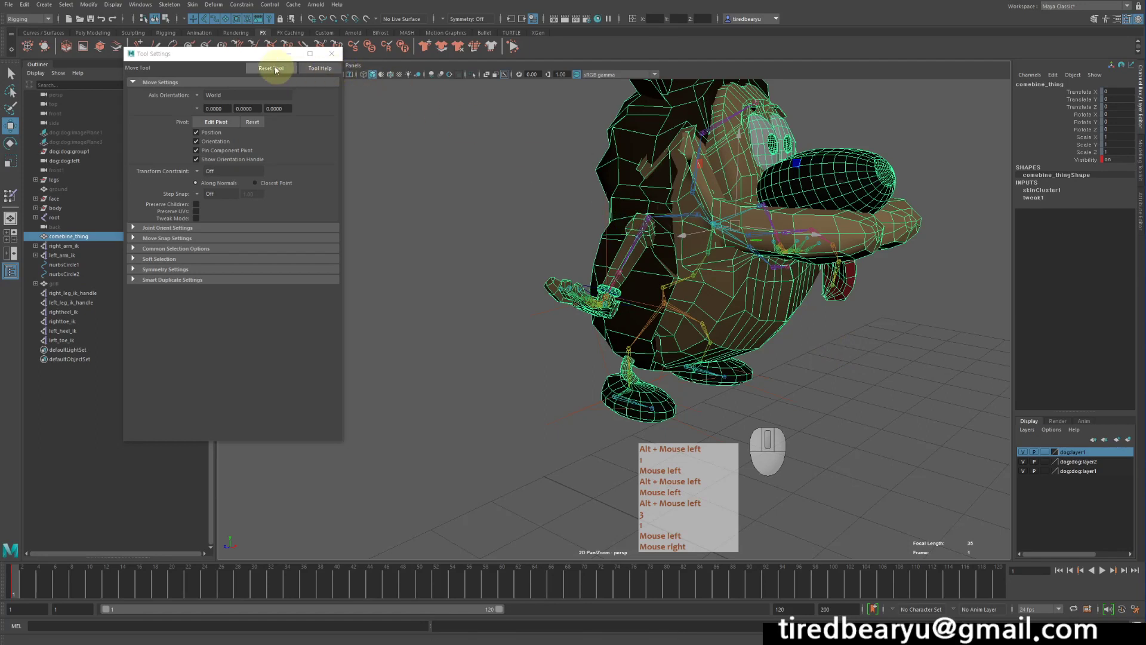
Examine the unsmoothed combine_thing mesh around the belly, the arm, the hand and the back of the body
drag(259, 53, 210, 133)
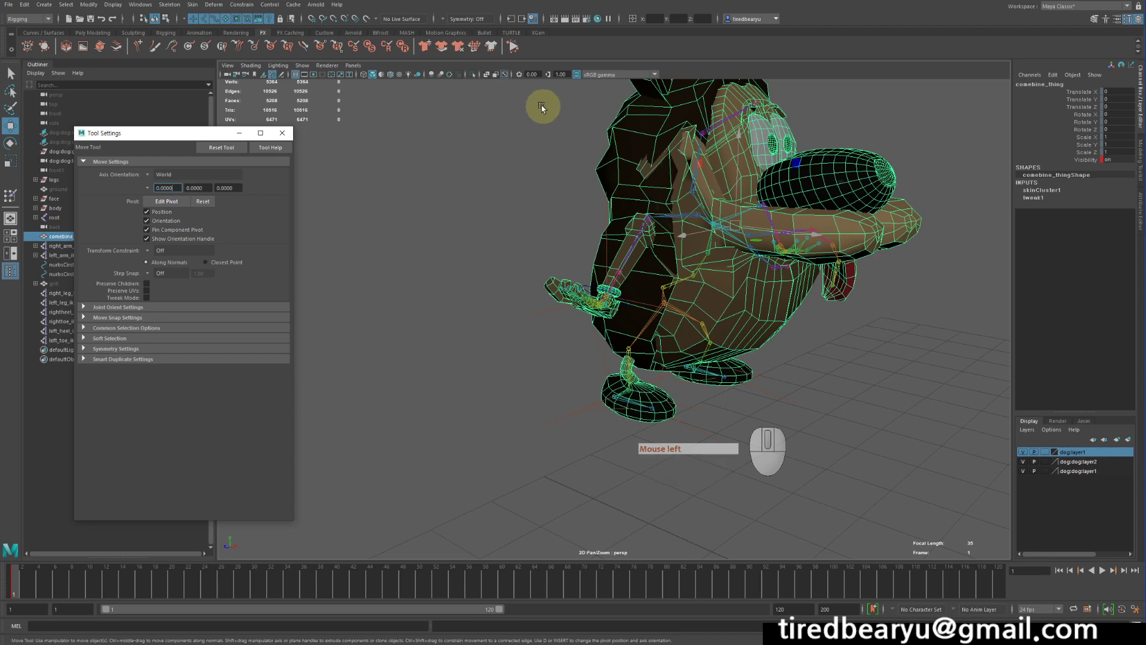
alt+drag(606, 166, 727, 275)
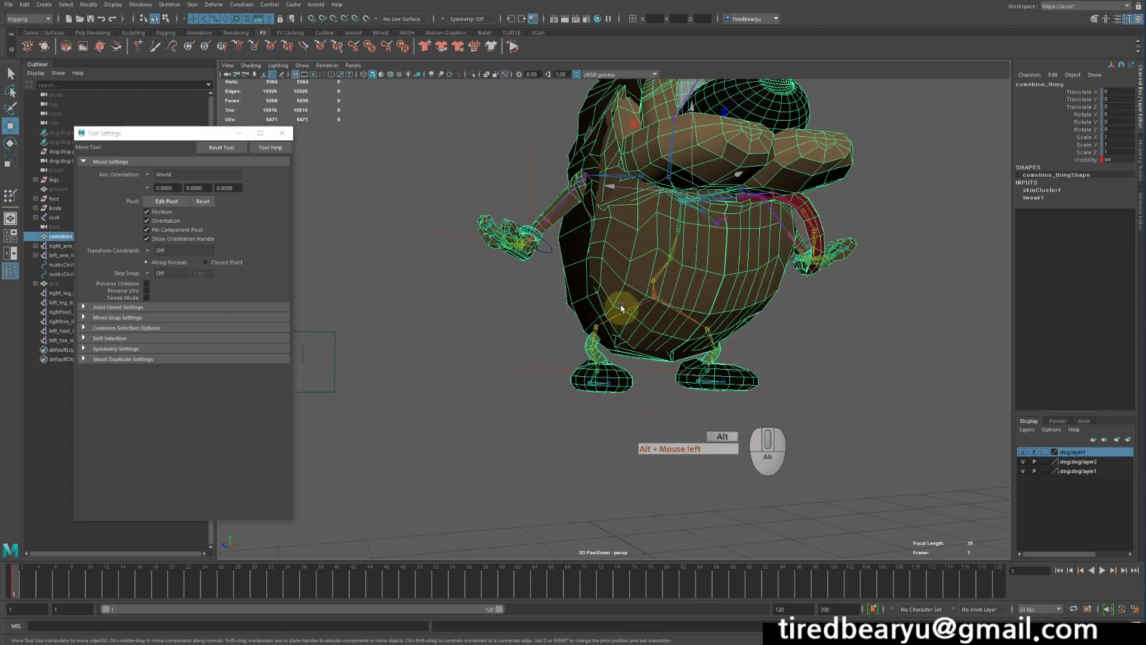
alt+middle_drag(621, 308, 691, 225)
alt+drag(690, 225, 716, 250)
alt+right_drag(716, 251, 788, 325)
alt+middle_drag(787, 325, 670, 311)
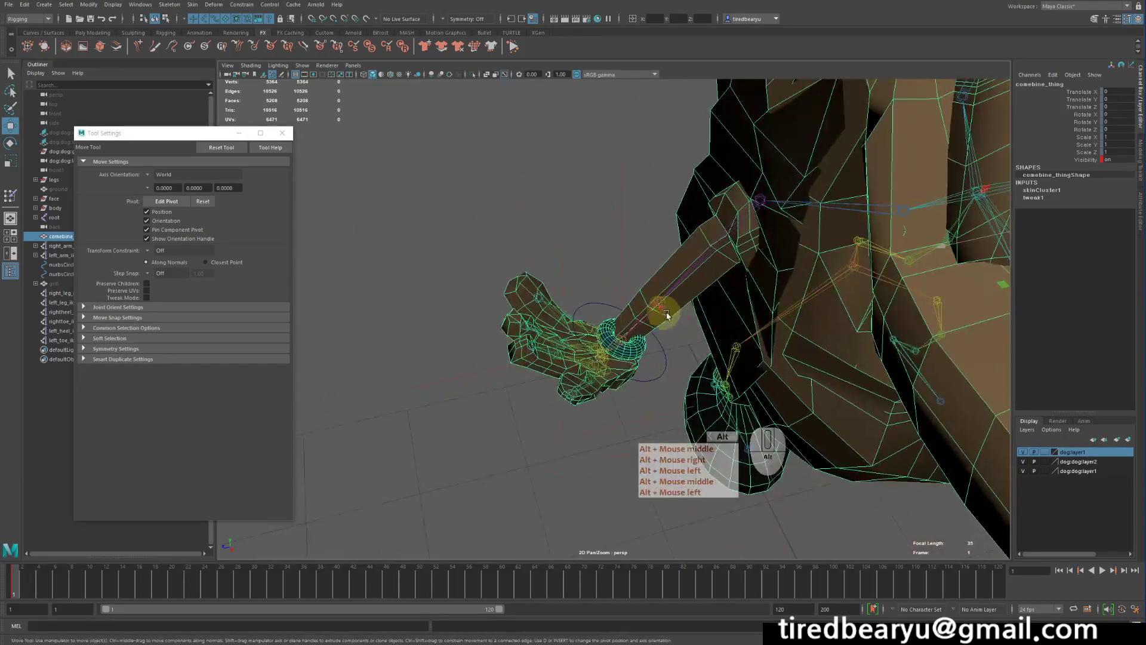
alt+drag(667, 314, 758, 244)
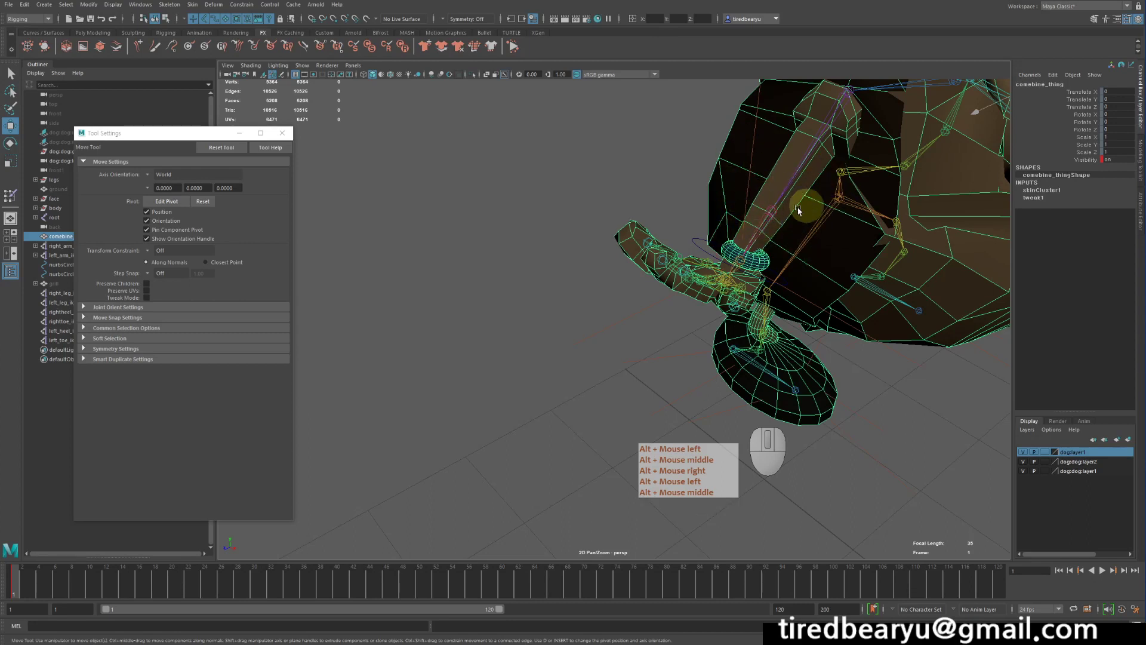
alt+drag(819, 246, 896, 238)
alt+right_drag(895, 238, 727, 189)
alt+middle_drag(726, 190, 705, 203)
Delete the construction history of the combine_thing mesh to detach it from the skeleton
click(938, 339)
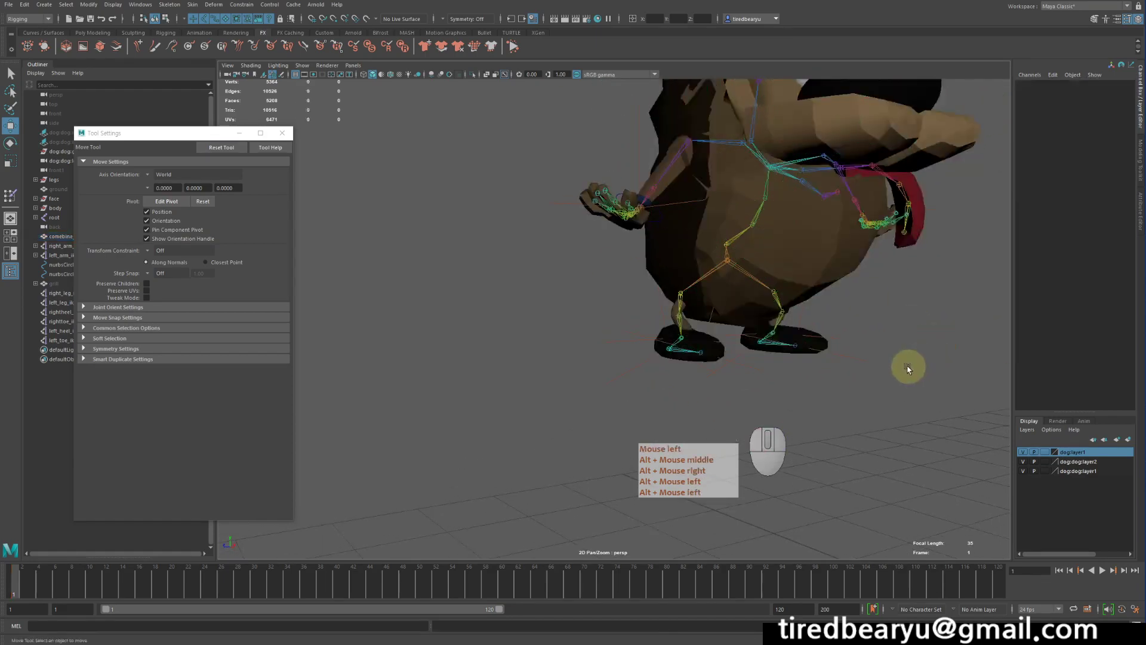
click(814, 261)
alt+drag(815, 261, 769, 225)
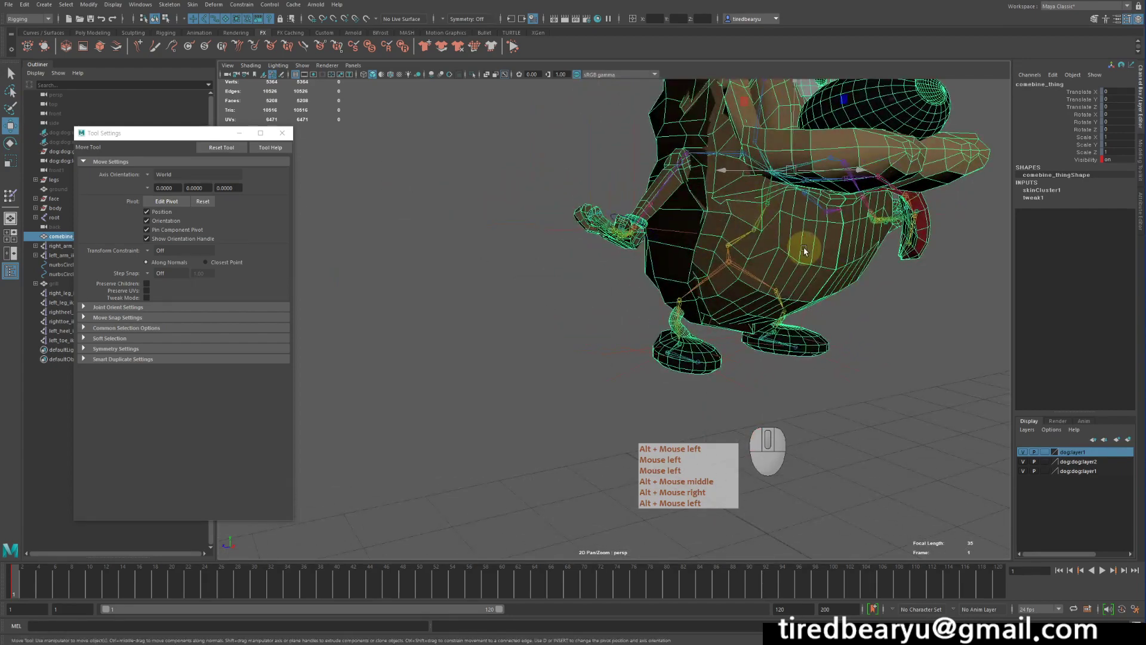
key(shift+alt+d)
Try moving the combine_thing mesh away from the skeleton and undo the move
alt+right_drag(859, 266, 780, 256)
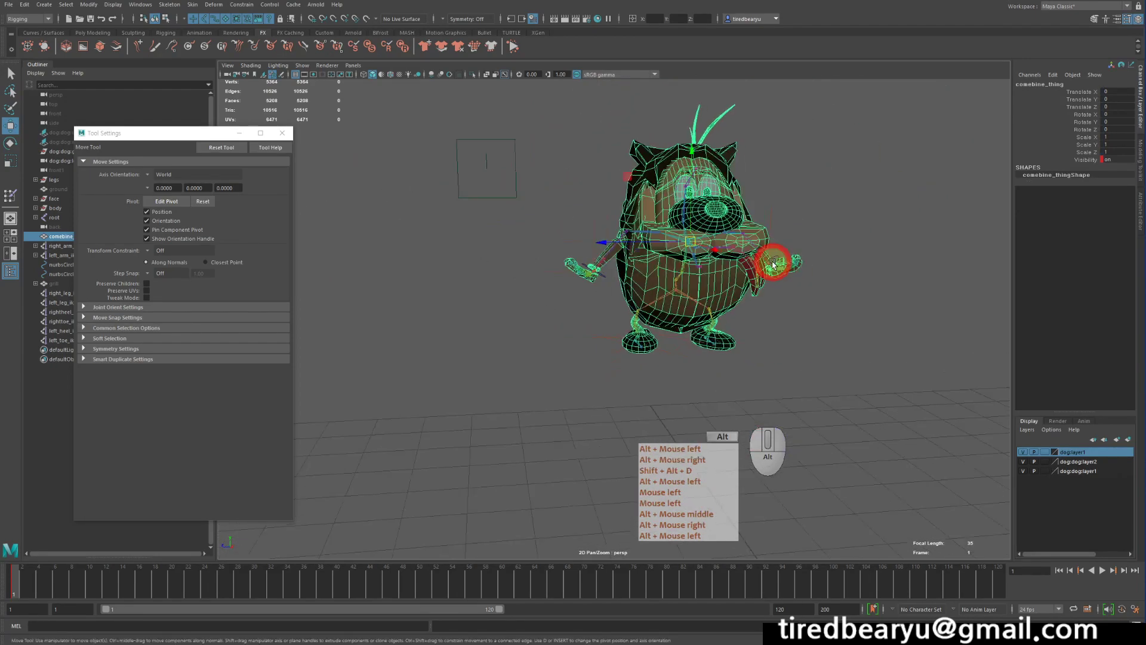
alt+drag(780, 256, 794, 262)
key(w)
middle_drag(839, 304, 829, 249)
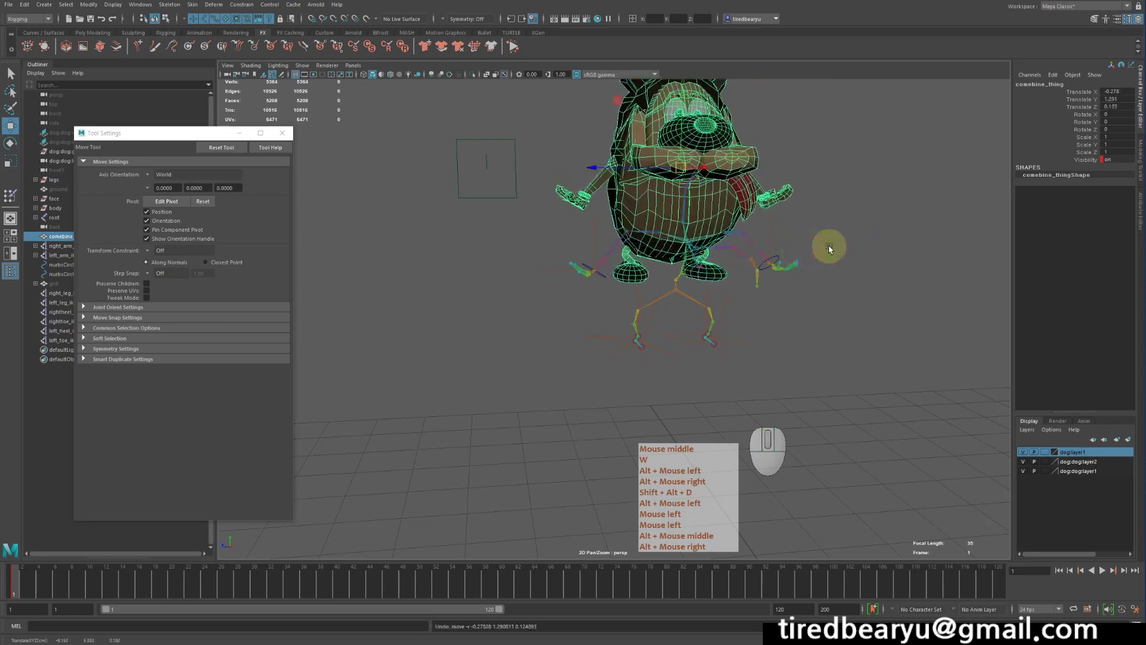
key(z)
Isolate the combine_thing mesh in the viewport and deselect it, with the belly in close view
mouse_move(759, 243)
alt+mouse_down()
mouse_move(813, 246)
mouse_move(772, 249)
alt+mouse_up()
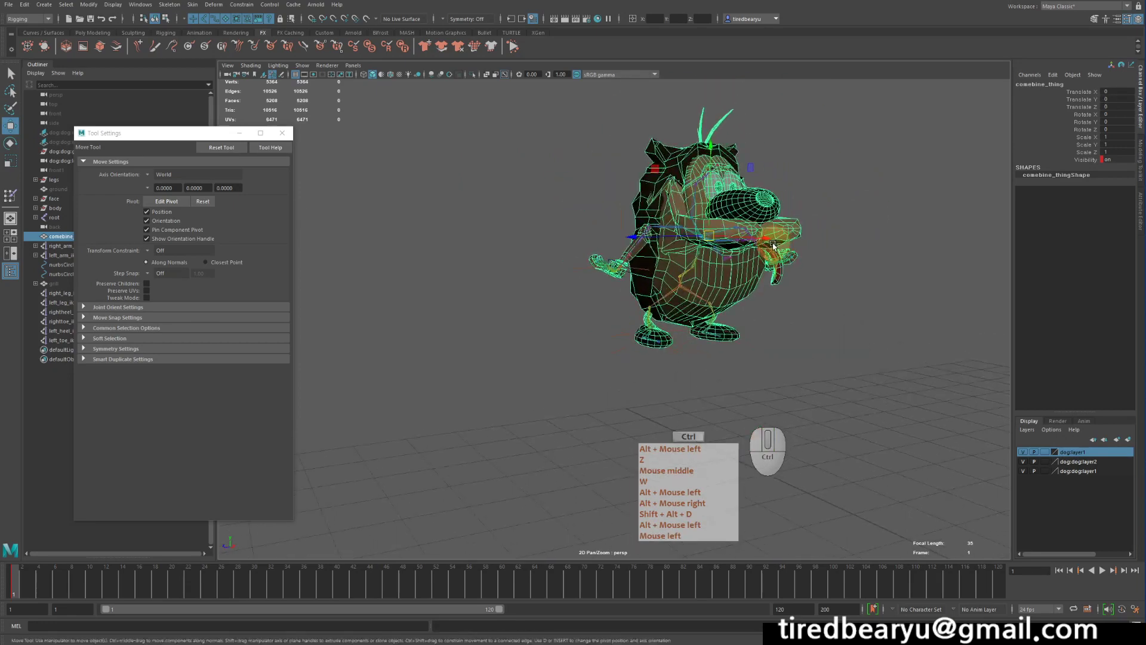
key(ctrl+2)
key(ctrl+1)
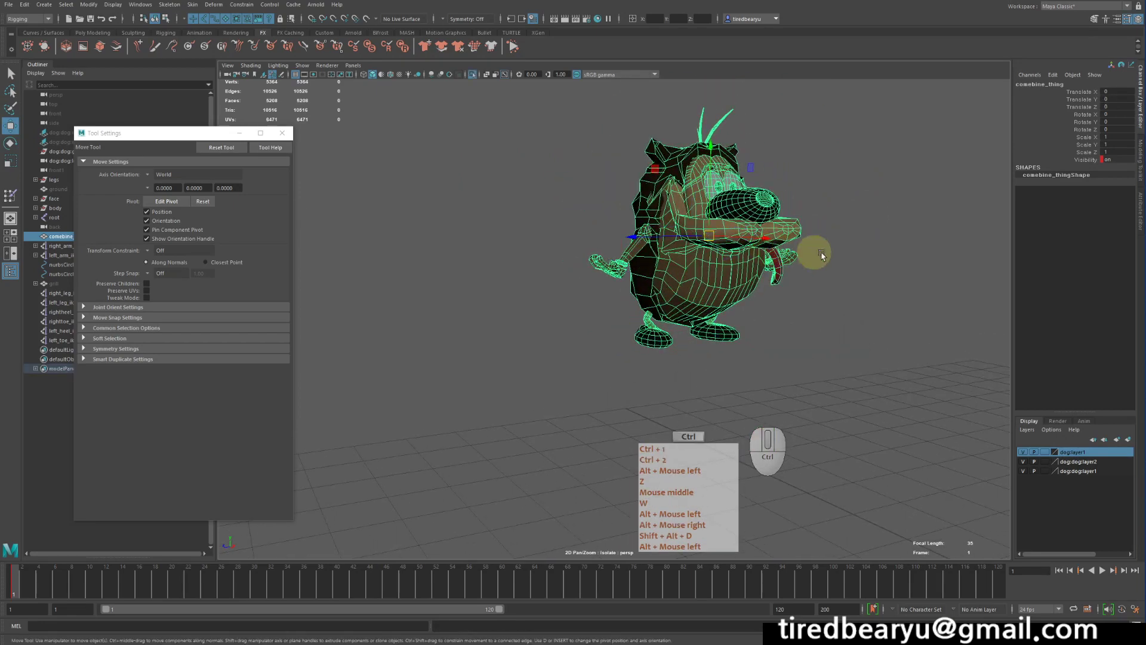
click(832, 255)
alt+drag(803, 325, 789, 321)
alt+right_drag(790, 321, 863, 313)
alt+drag(863, 313, 710, 258)
alt+right_drag(710, 258, 743, 216)
Select the faces of the belly and the back body shells, and return to object selection
right_click(744, 217)
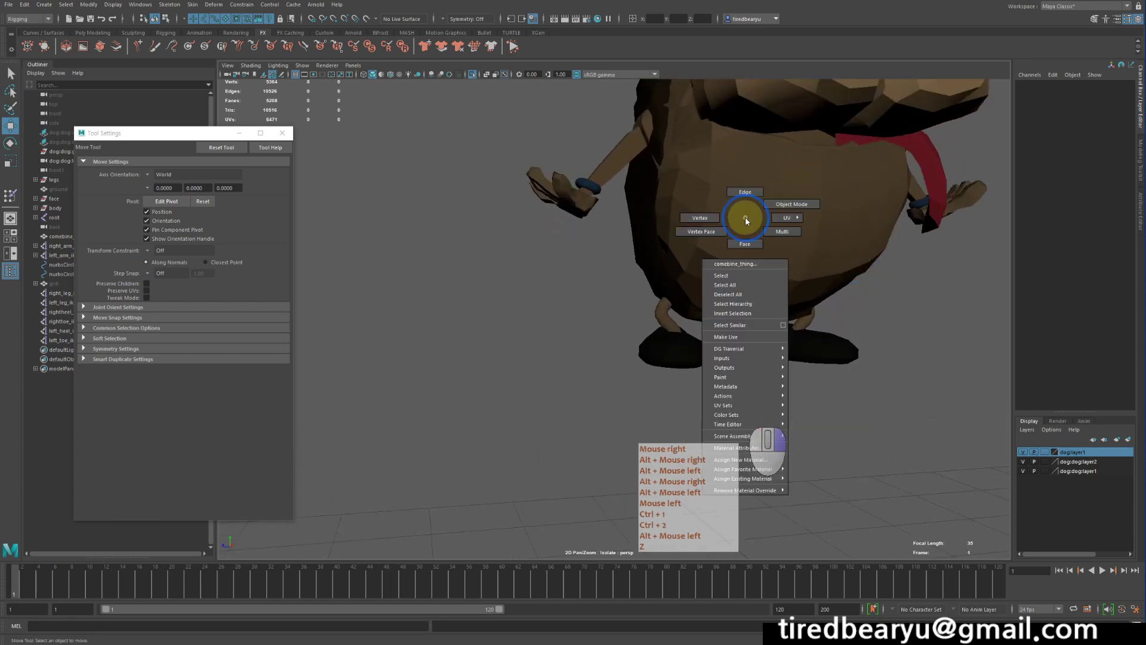
click(742, 230)
alt+drag(742, 231, 709, 235)
shift+double_click(799, 258)
alt+middle_drag(649, 200, 729, 256)
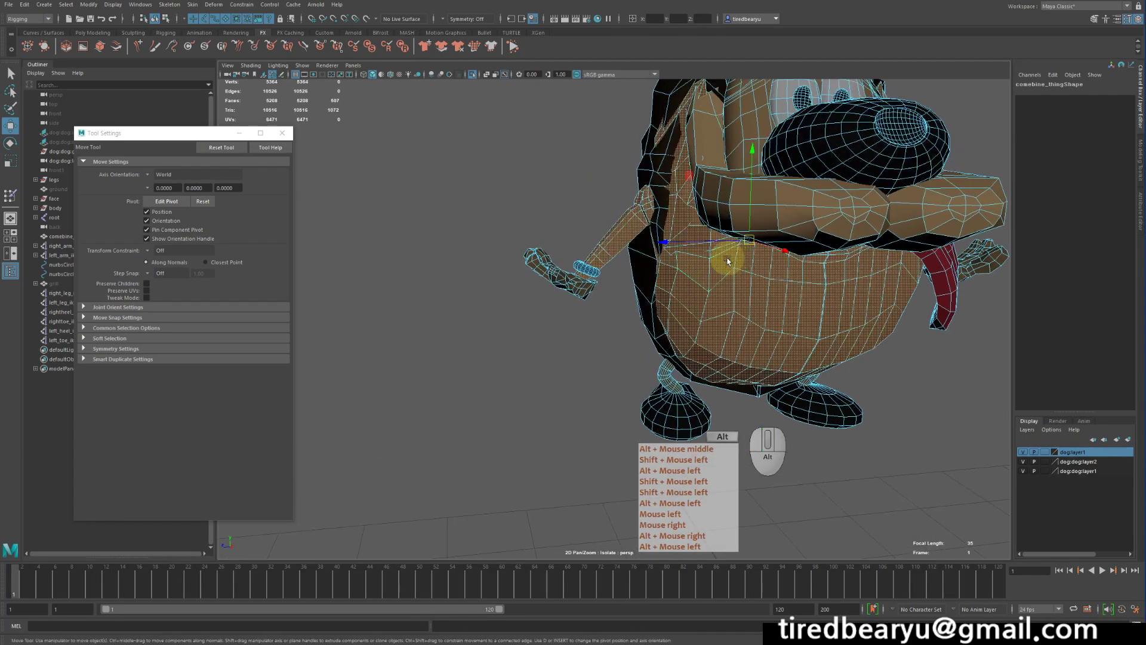
alt+drag(729, 255, 680, 263)
shift+double_click(833, 276)
alt+drag(838, 275, 773, 178)
shift+click(662, 212)
shift+double_click(759, 179)
alt+middle_drag(774, 178, 755, 181)
alt+drag(755, 182, 738, 191)
mouse_move(738, 191)
alt+middle_down()
mouse_move(726, 158)
mouse_move(724, 174)
alt+middle_up()
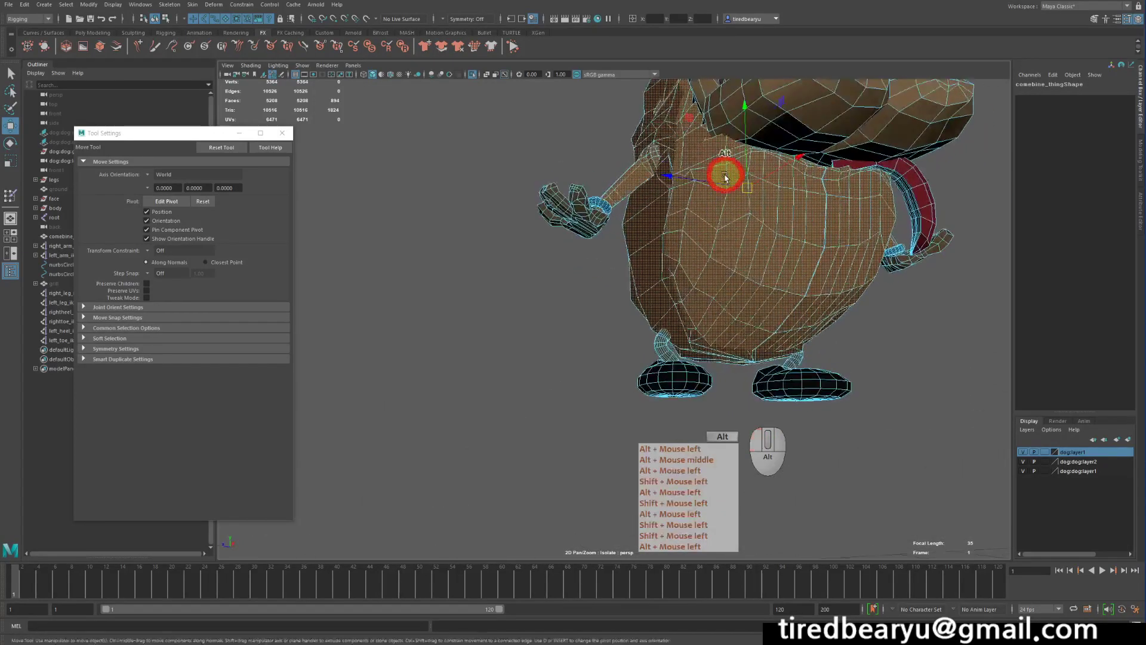
alt+drag(724, 173, 729, 210)
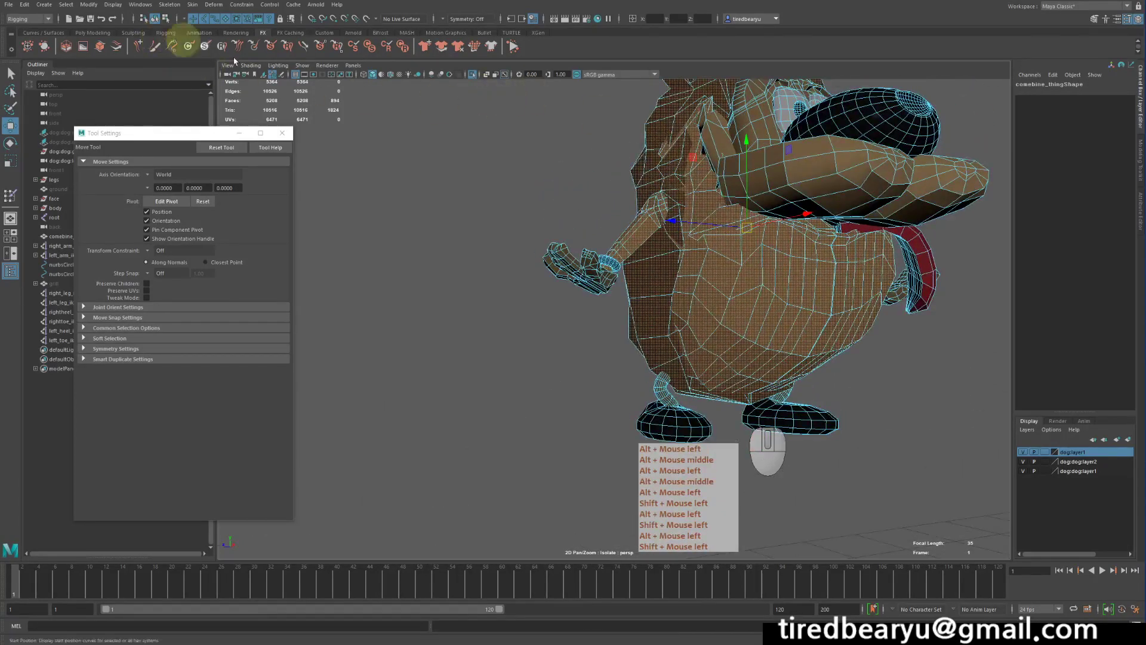
alt+drag(776, 311, 726, 272)
right_drag(725, 272, 772, 245)
Select the faces of both halves of the brown belly shell and isolate only them in the viewport
right_click(714, 257)
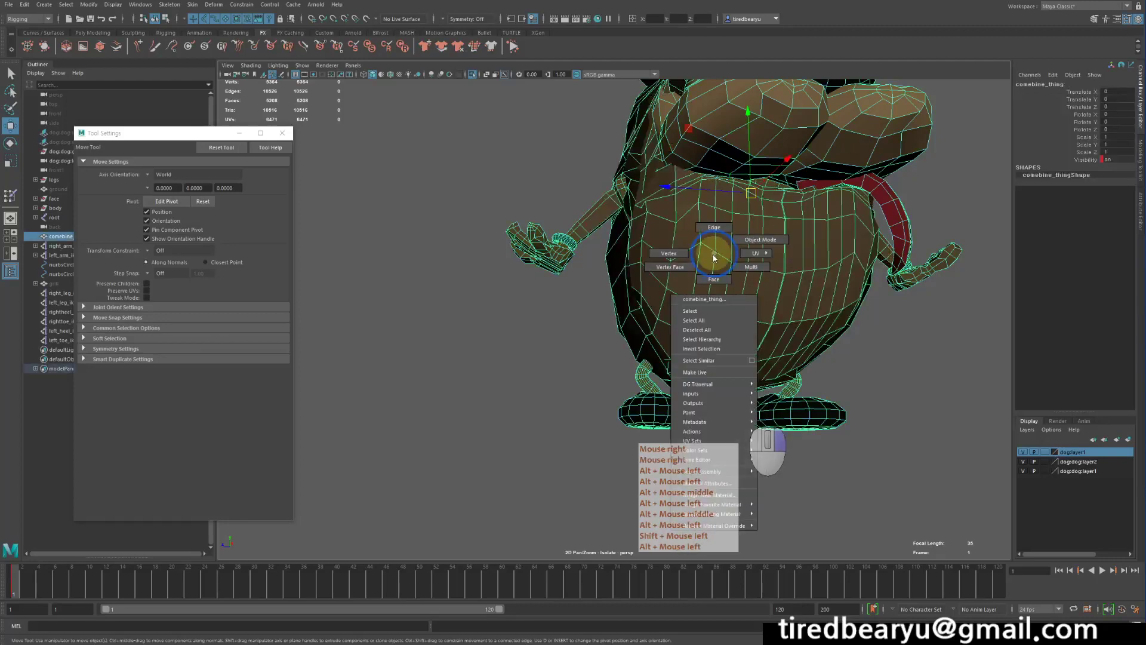
click(714, 278)
shift+double_click(799, 295)
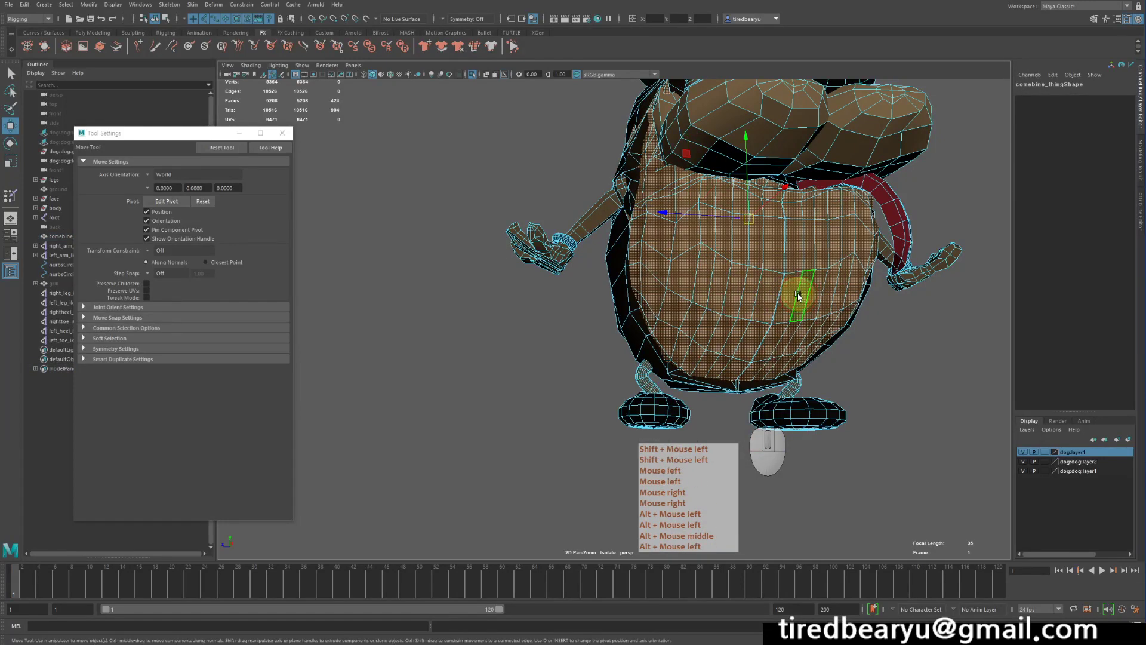
key(ctrl+1)
alt+drag(790, 299, 890, 327)
click(890, 327)
Frame a single face of the isolated belly shell and return to object selection with the mesh selected
click(725, 307)
key(f)
alt+drag(719, 310, 834, 320)
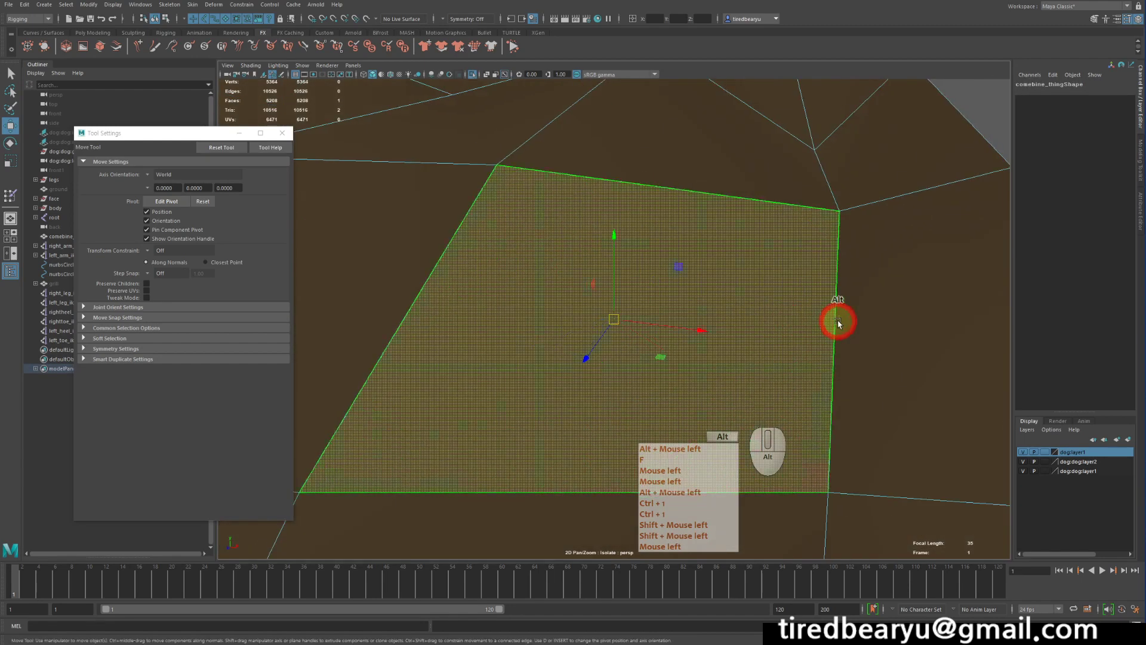
alt+right_drag(834, 320, 498, 261)
alt+drag(654, 288, 455, 348)
right_click(614, 306)
click(670, 300)
click(610, 311)
Examine the belly shell's centre seam and the folded edge loops above it up close
alt+right_drag(456, 347, 714, 357)
alt+middle_drag(715, 356, 609, 328)
alt+drag(609, 328, 570, 330)
alt+right_drag(570, 330, 584, 333)
alt+middle_drag(583, 332, 588, 310)
alt+drag(588, 311, 590, 298)
alt+right_drag(590, 298, 583, 293)
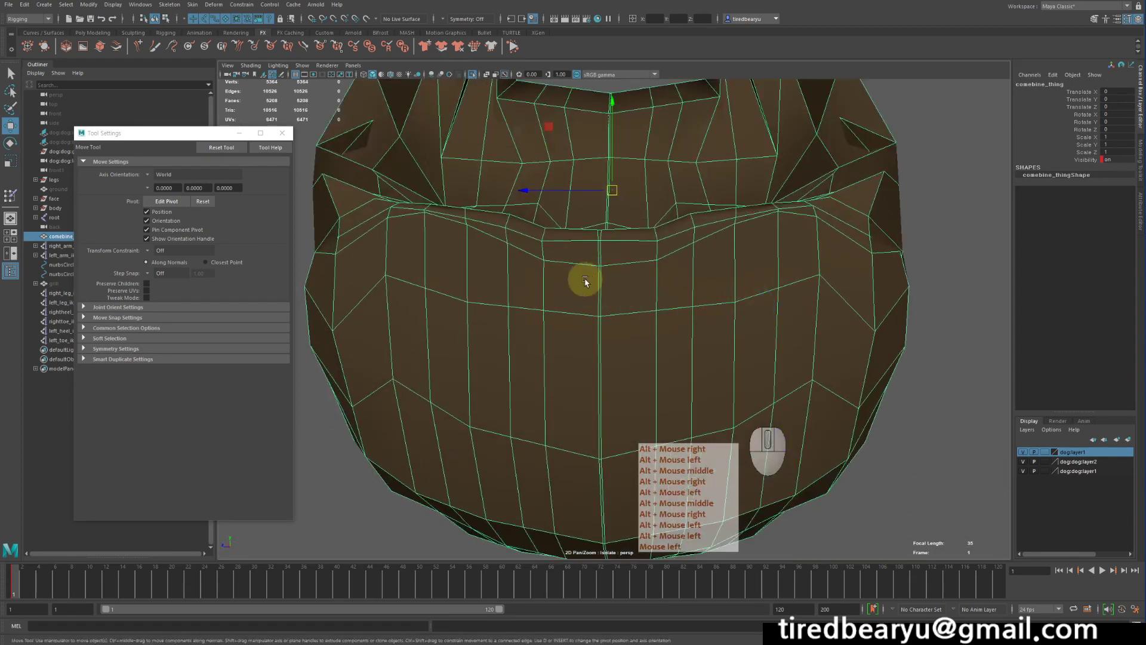
alt+drag(584, 281, 590, 297)
alt+right_drag(590, 297, 782, 322)
alt+middle_drag(525, 313, 593, 305)
alt+right_drag(592, 305, 716, 276)
alt+drag(716, 277, 699, 304)
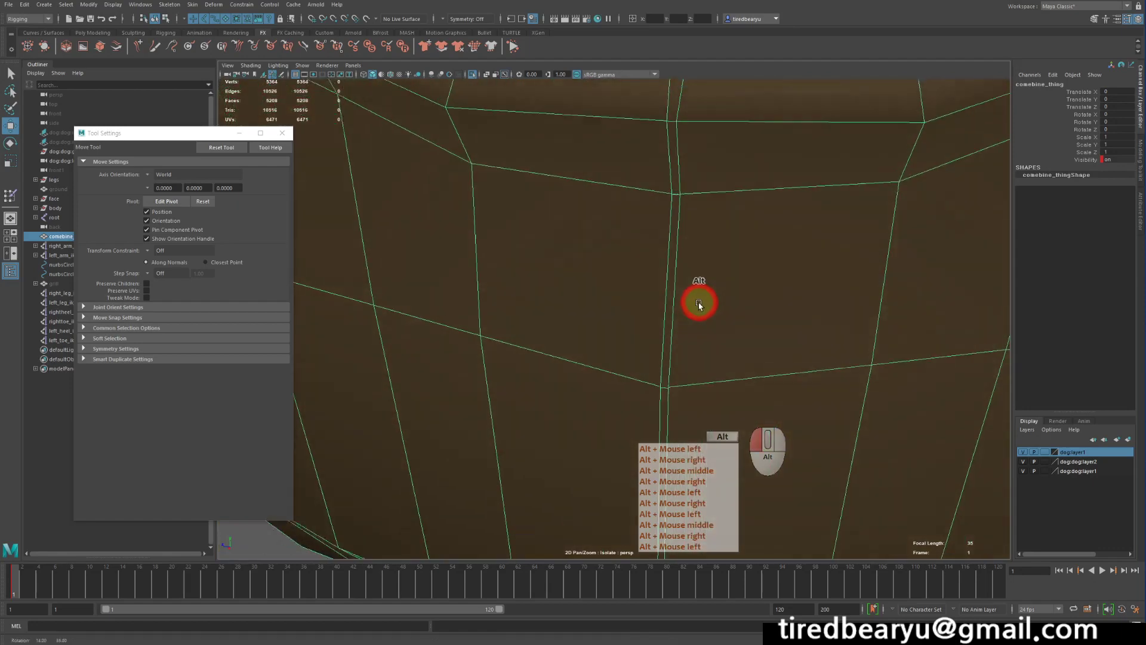
alt+right_drag(699, 304, 667, 345)
Try moving the face beside the belly's centre seam, undo the move and return to object selection
click(680, 331)
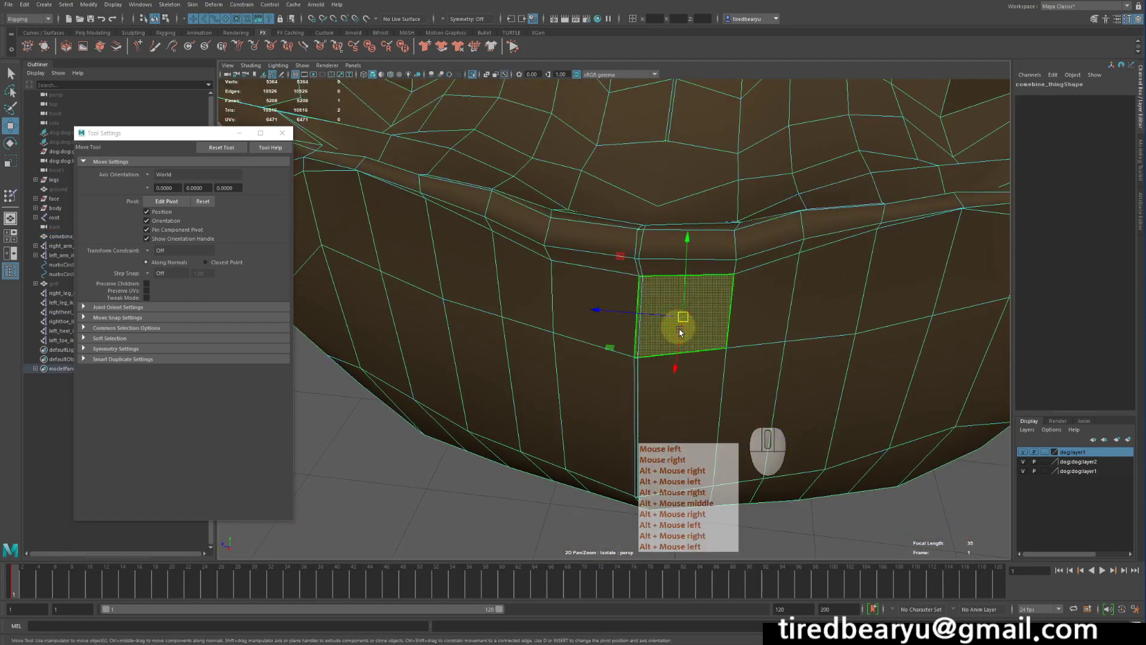
key(w)
middle_drag(681, 332, 729, 338)
key(z)
alt+drag(681, 340, 712, 317)
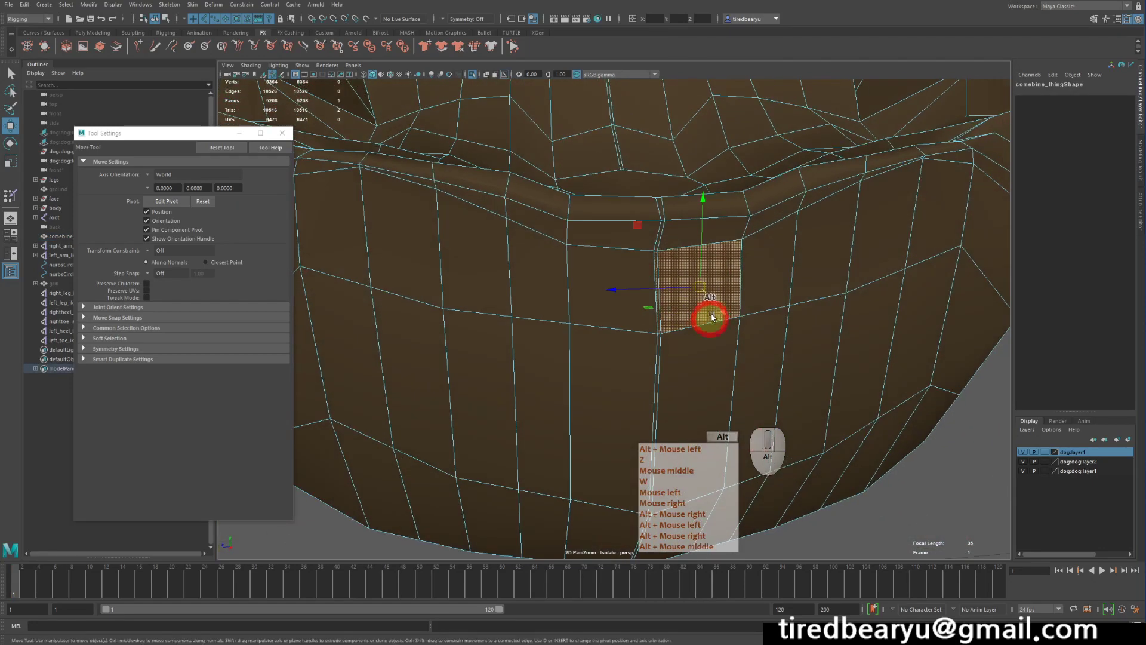
alt+right_drag(713, 318, 603, 301)
alt+drag(667, 271, 705, 283)
right_drag(778, 294, 859, 270)
Delete the belly shell half on the positive Z side and select the remaining mesh as an object
alt+right_drag(854, 268, 656, 248)
alt+drag(653, 246, 644, 245)
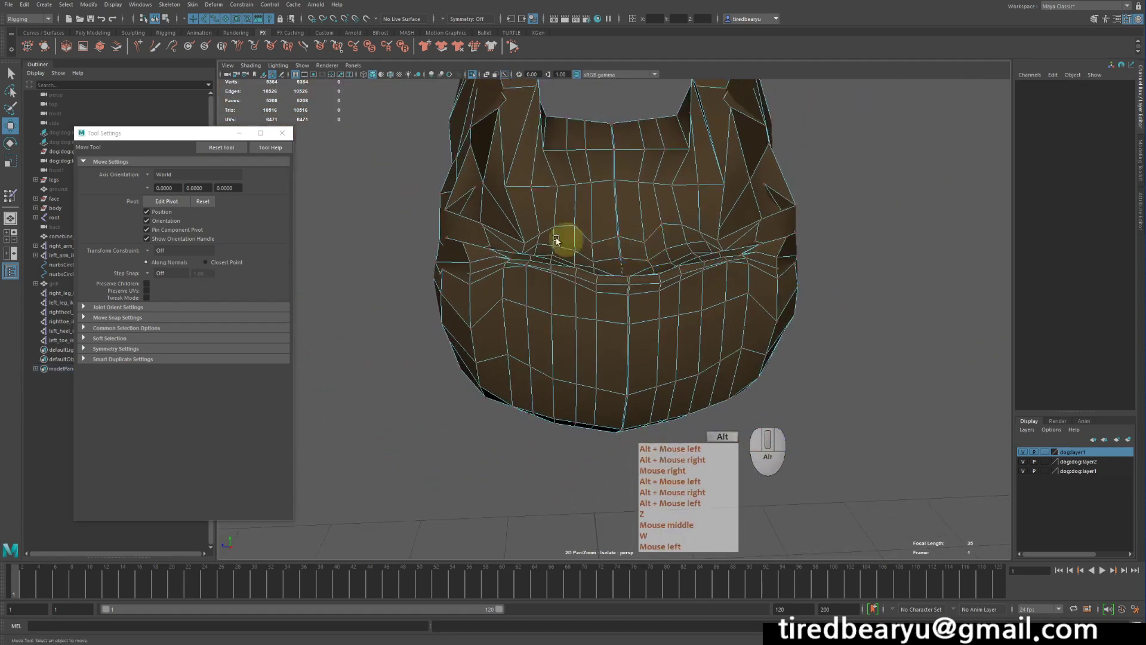
right_drag(556, 240, 543, 217)
alt+drag(543, 217, 579, 306)
click(578, 339)
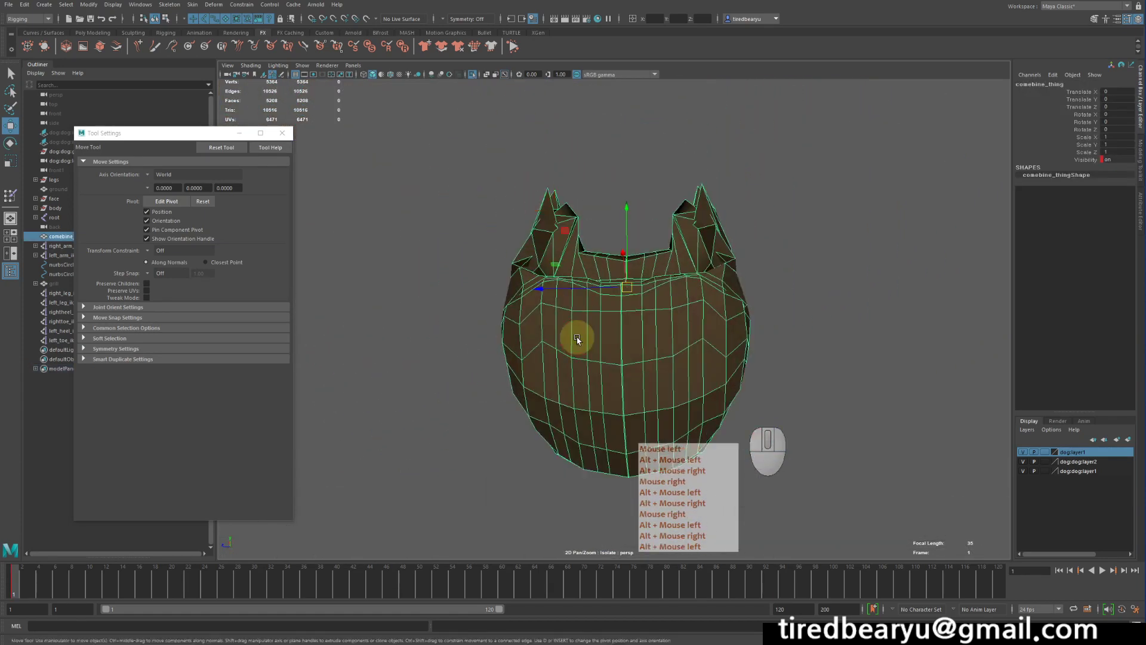
right_drag(574, 332, 575, 359)
double_click(574, 361)
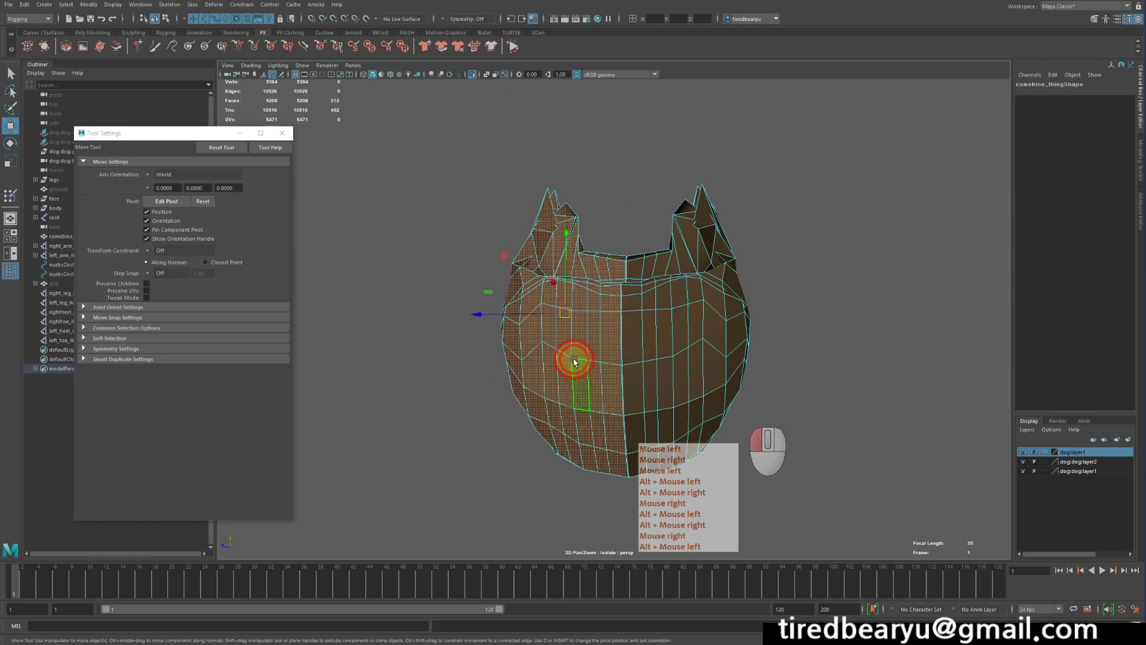
key(Delete)
right_drag(640, 320, 739, 284)
click(715, 291)
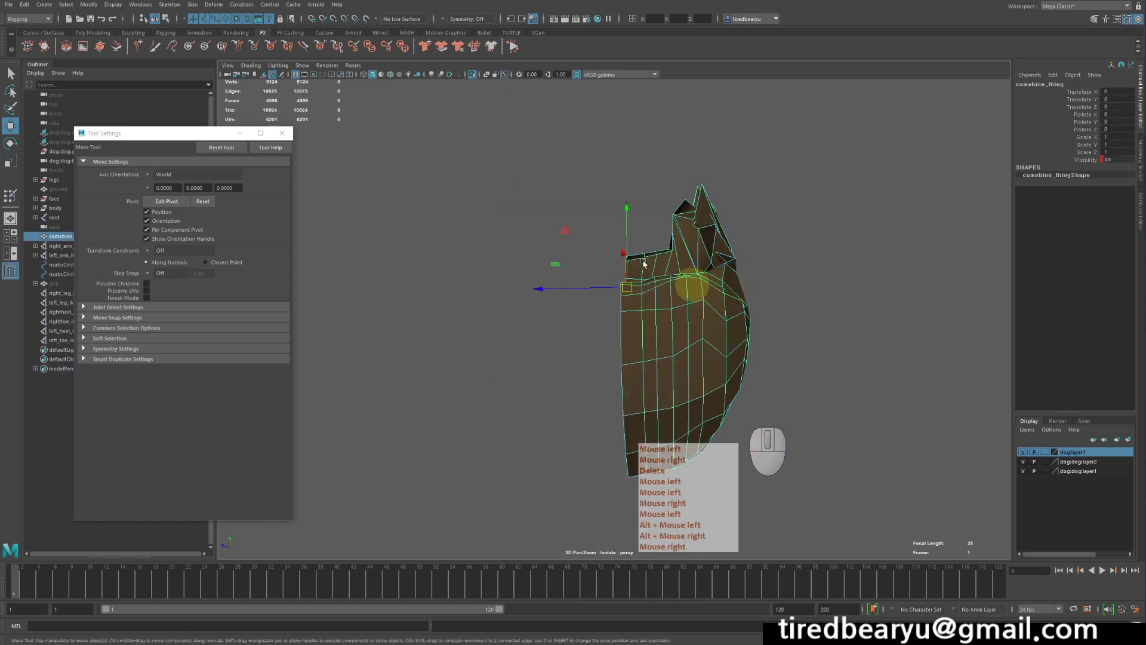
Switch to the Modeling menu set and open the Mirror options for the mesh
click(169, 4)
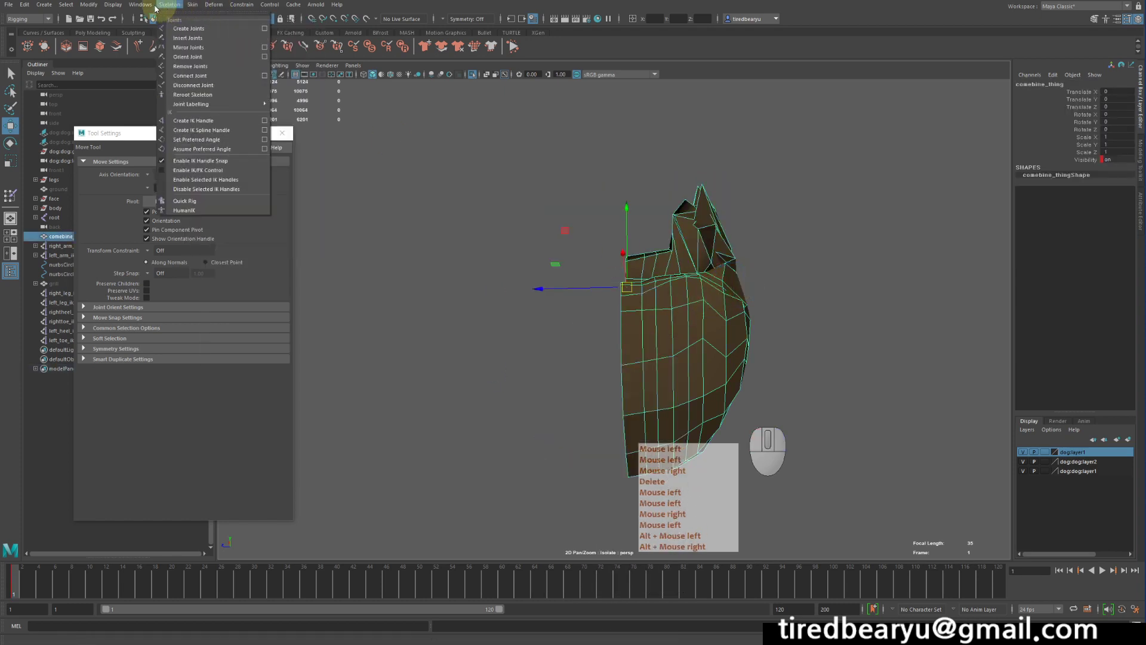
click(77, 12)
click(31, 18)
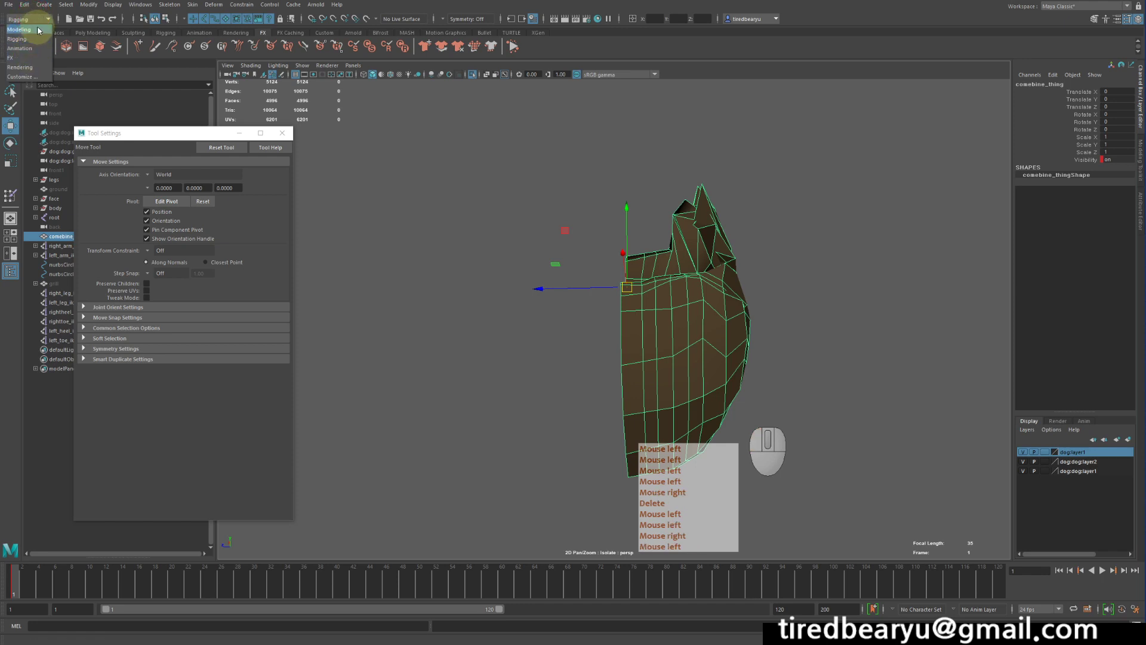
click(19, 29)
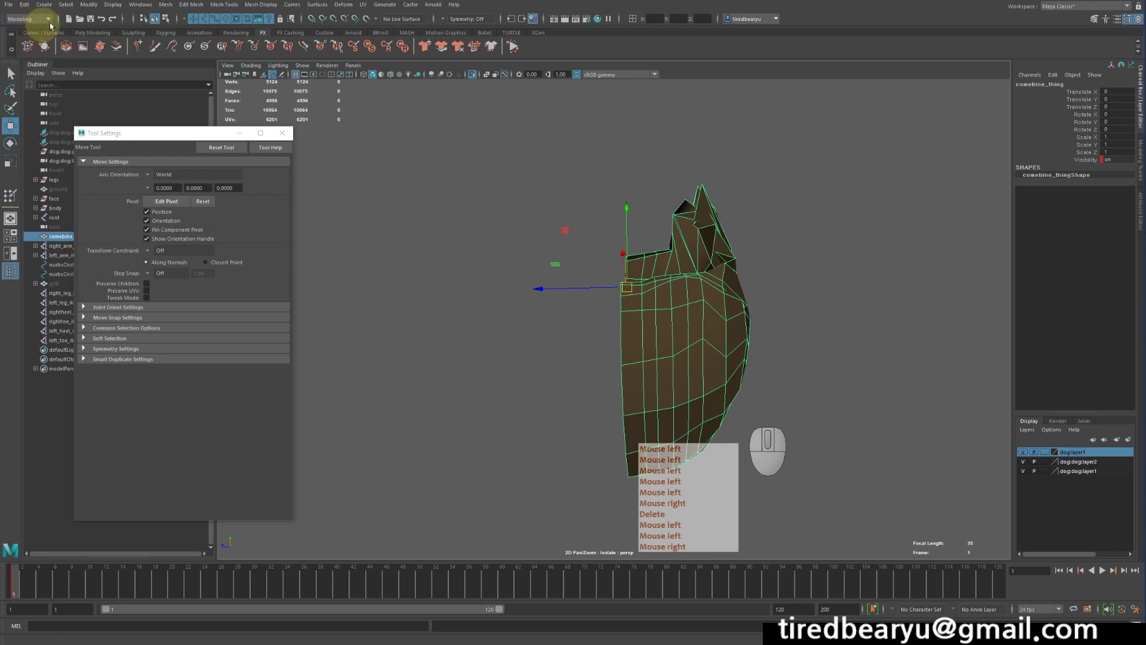
click(167, 4)
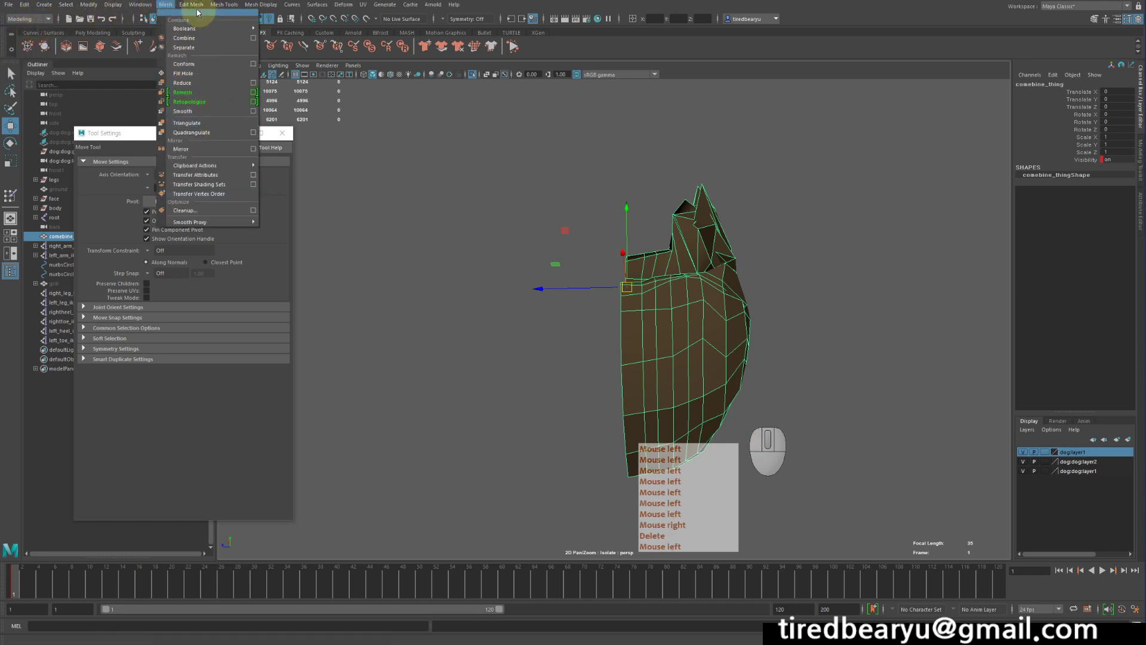
mouse_move(194, 5)
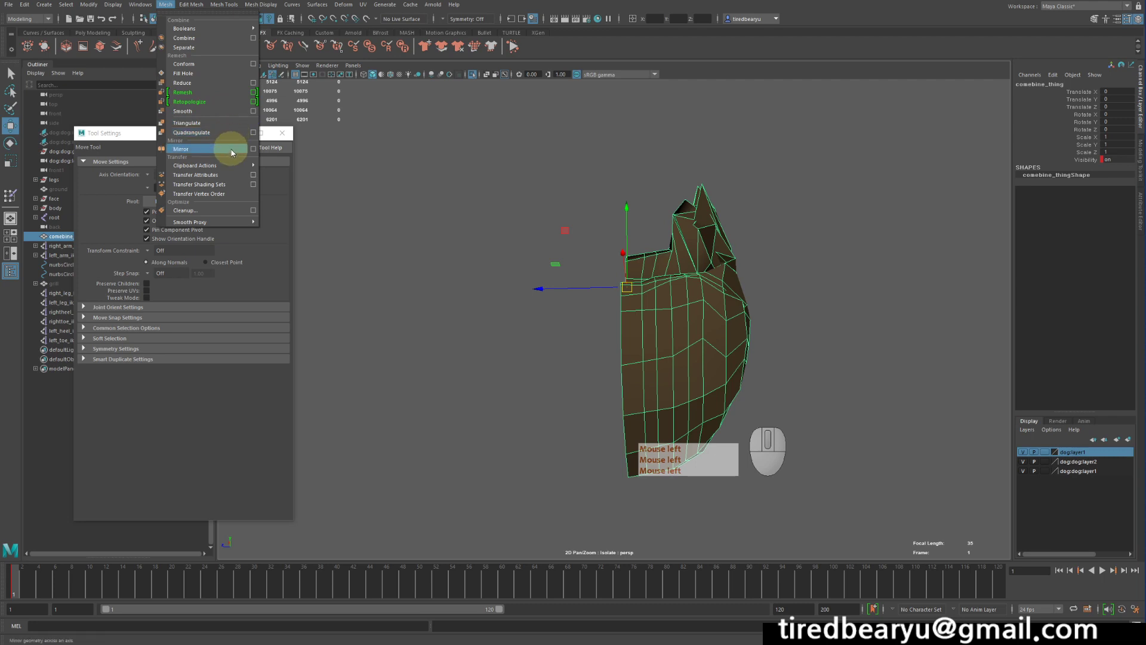
click(253, 149)
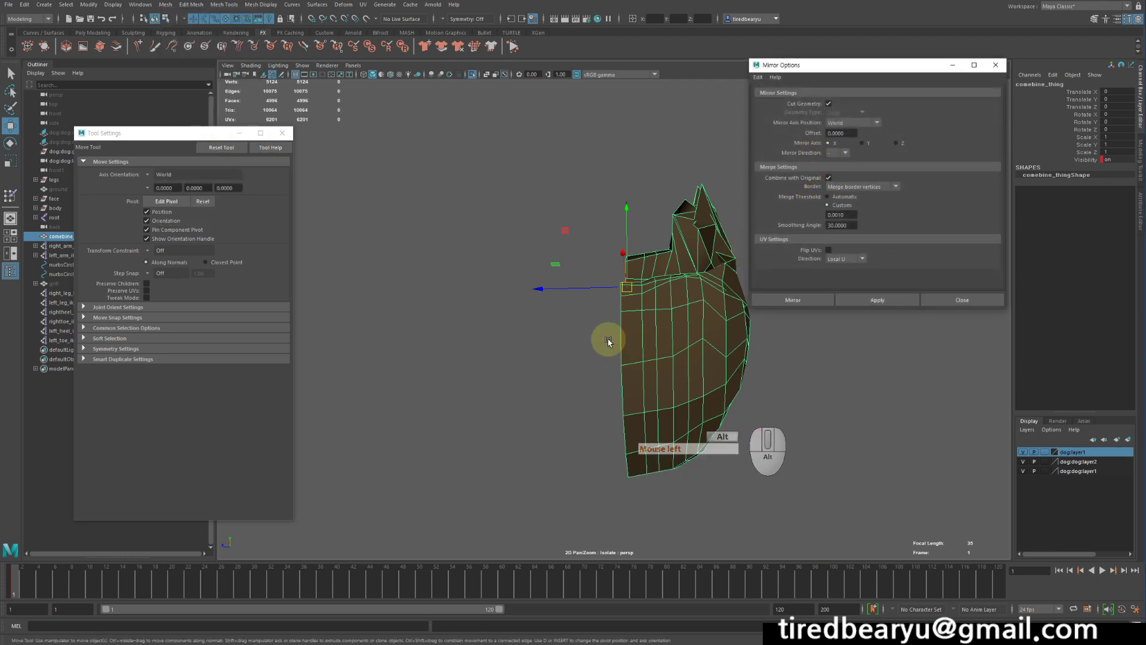
Try mirroring the half mesh across the world Z axis in the negative direction, and undo the mirror
alt+drag(608, 341, 588, 286)
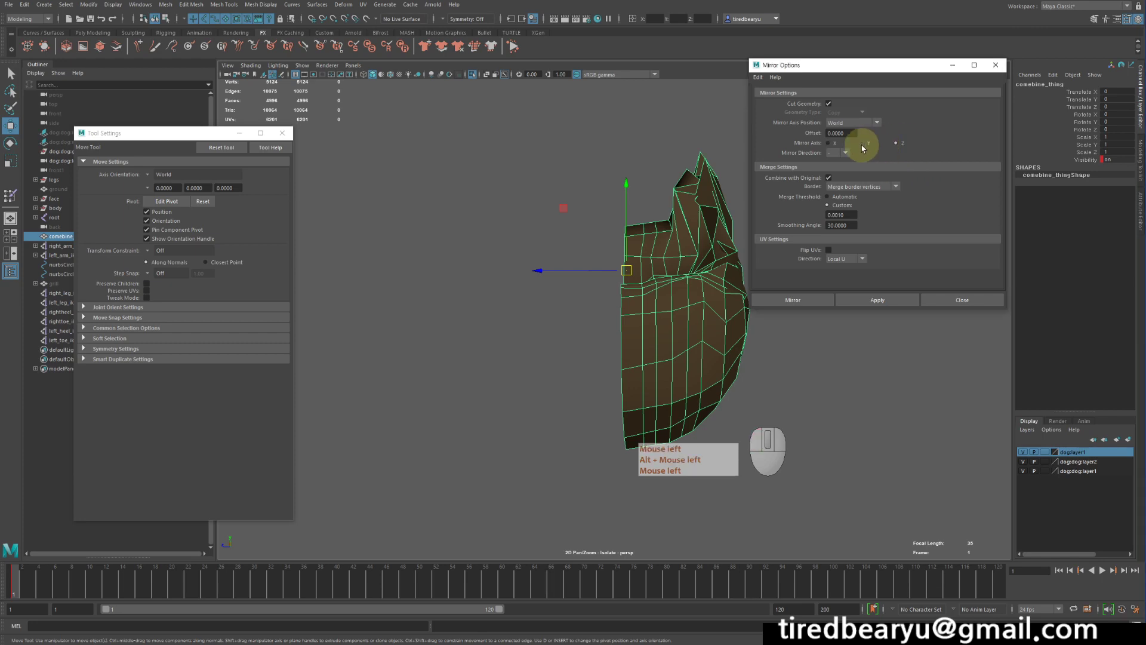
click(843, 304)
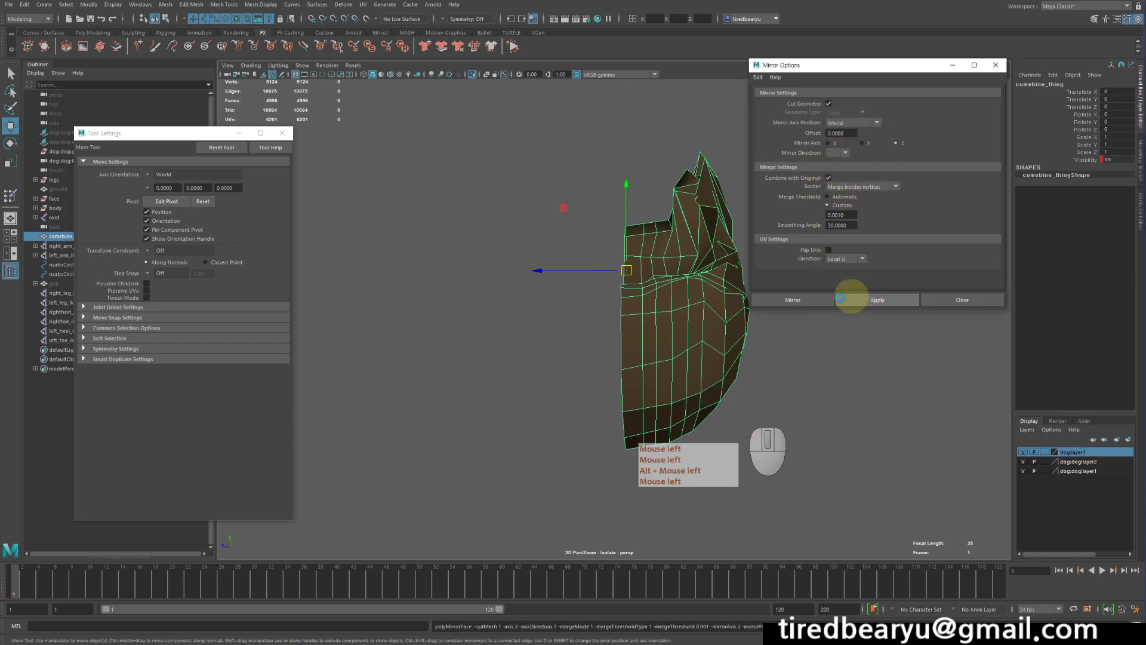
alt+drag(696, 328, 691, 339)
alt+right_drag(690, 338, 744, 327)
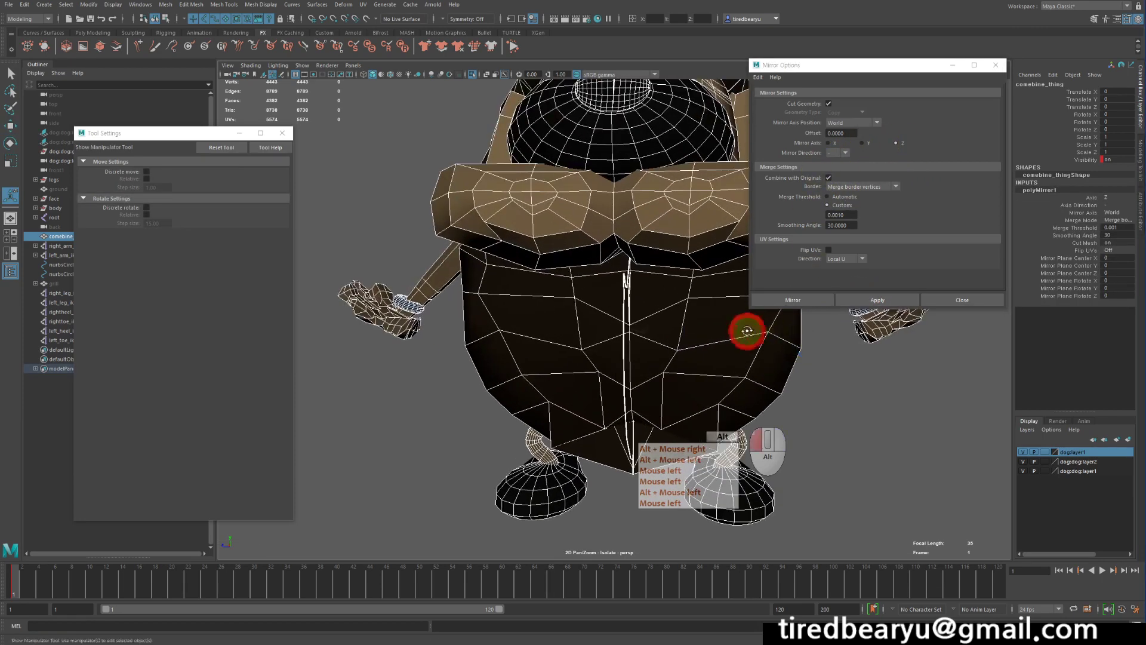
alt+drag(745, 328, 734, 318)
key(z)
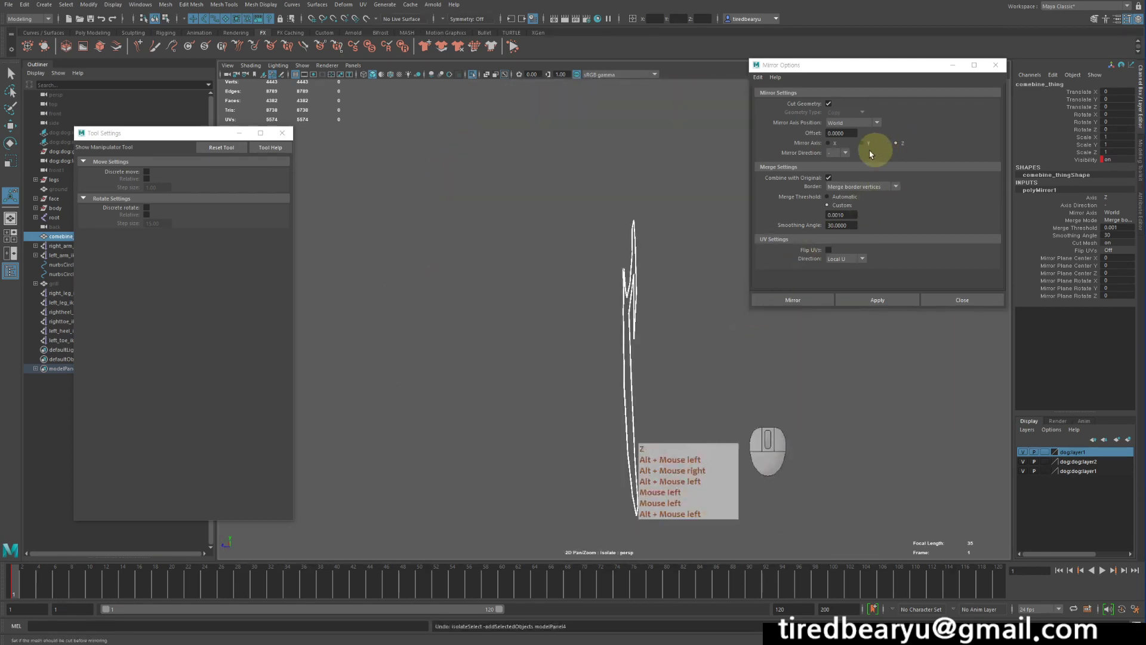
key(z)
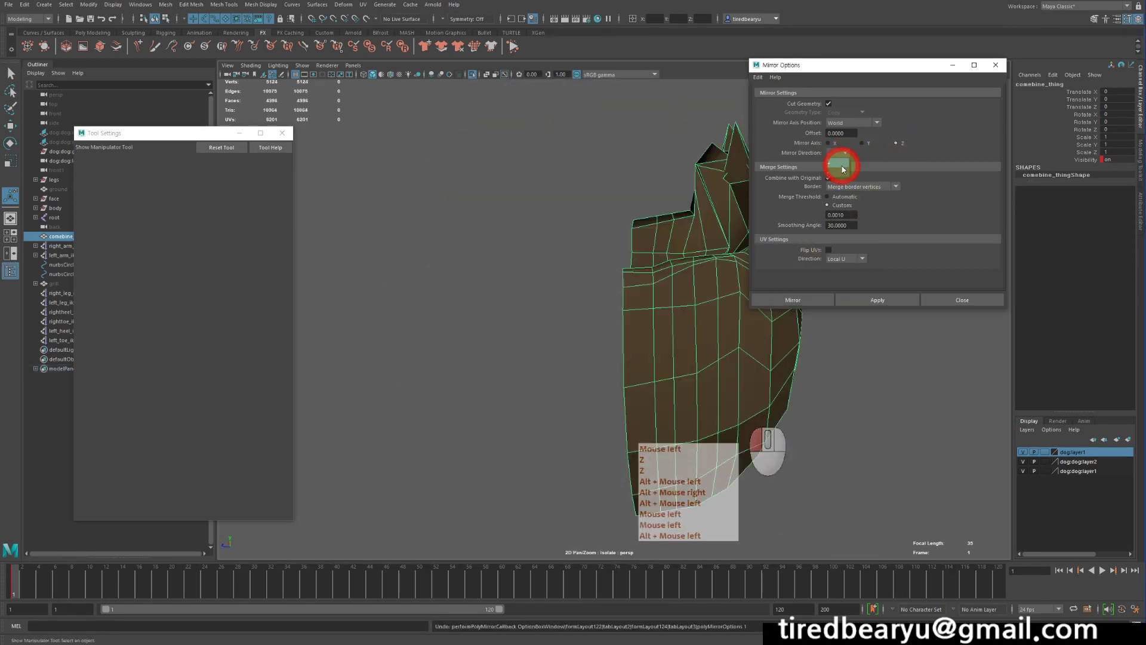
Mirror the half mesh across the world Z axis in the positive direction and check the rebuilt body
click(868, 298)
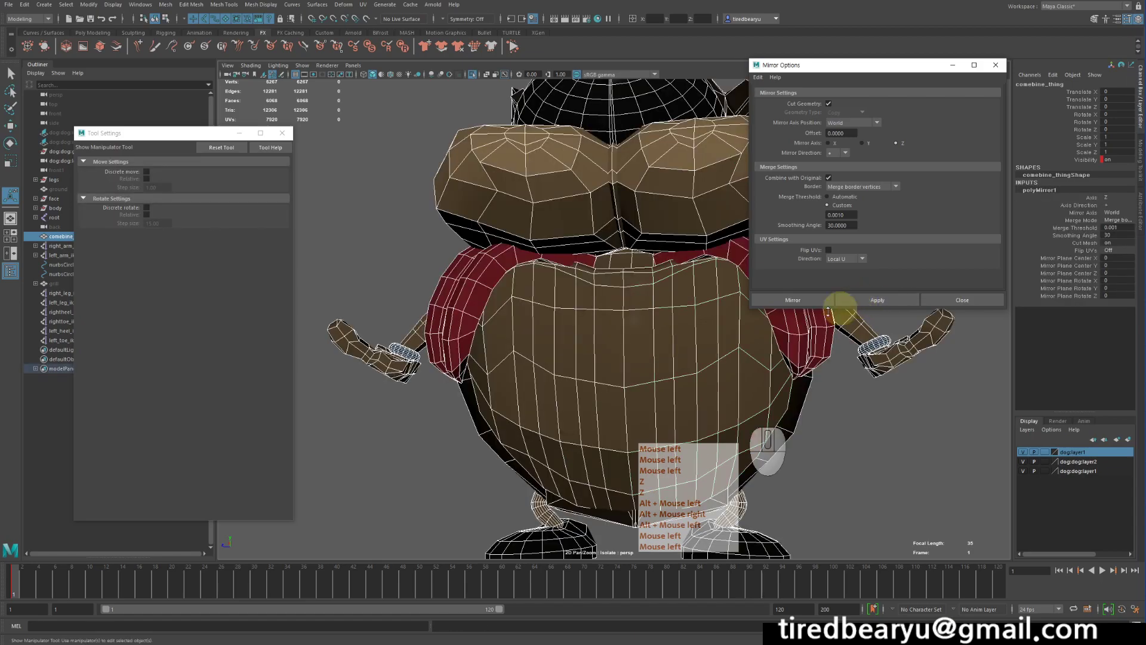
alt+right_drag(706, 335, 657, 302)
alt+drag(657, 302, 650, 306)
alt+right_drag(650, 306, 474, 308)
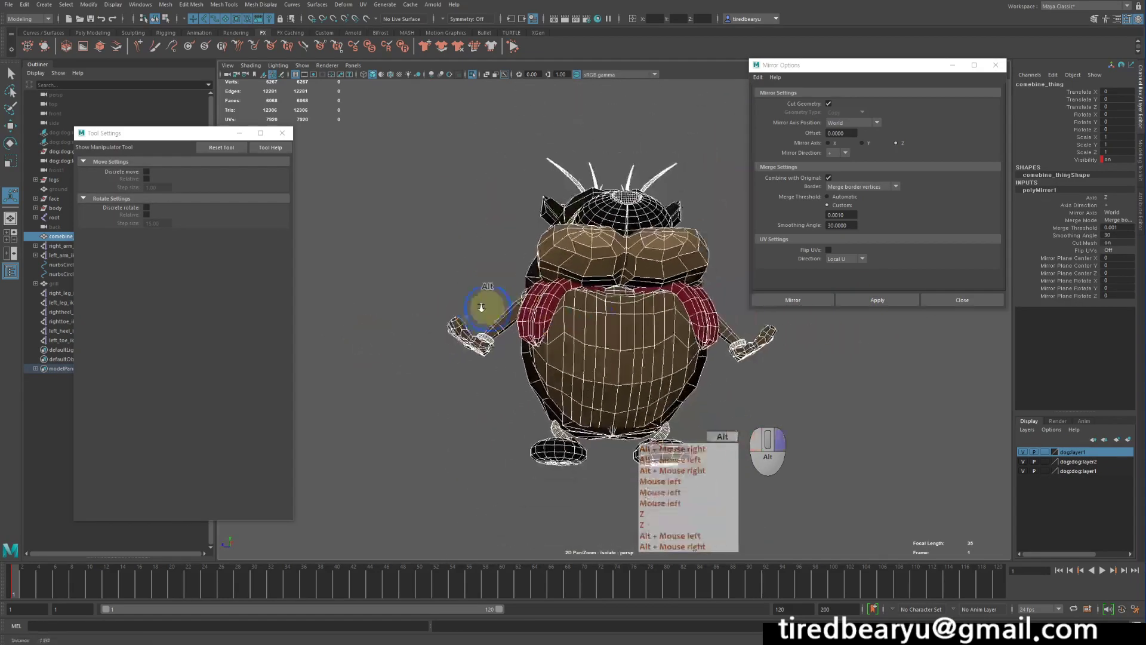
alt+drag(474, 308, 641, 326)
Check the mirrored mesh's connected face shells from the front and back, and return to object selection
click(759, 356)
click(650, 328)
double_click(651, 341)
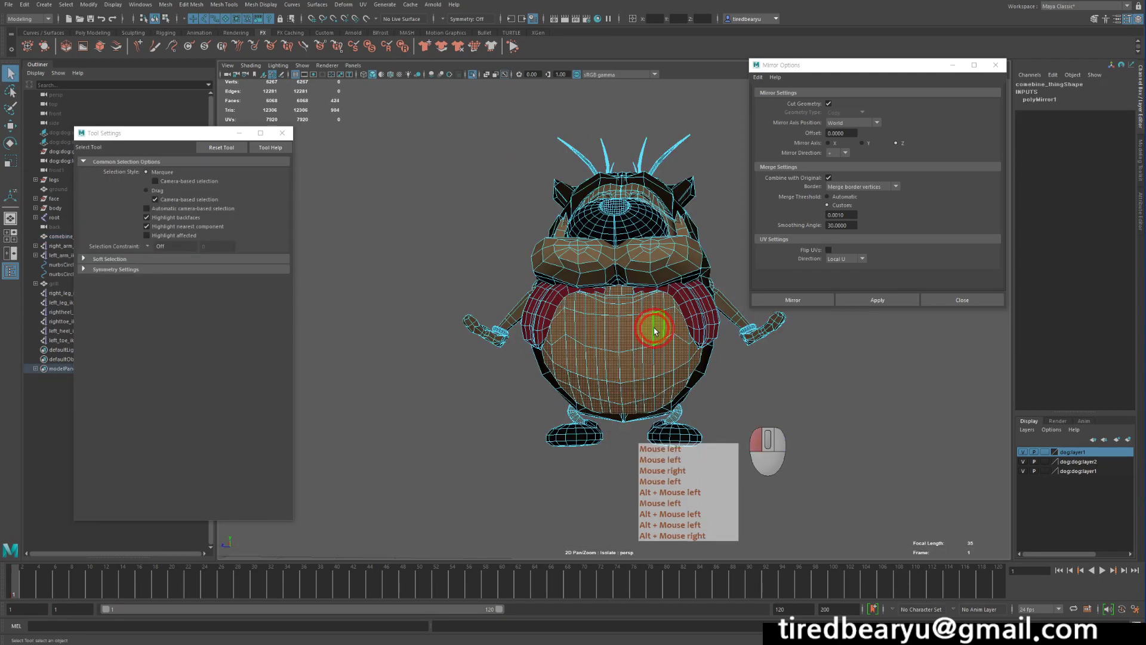
key(w)
alt+drag(724, 371, 627, 376)
key(q)
click(724, 231)
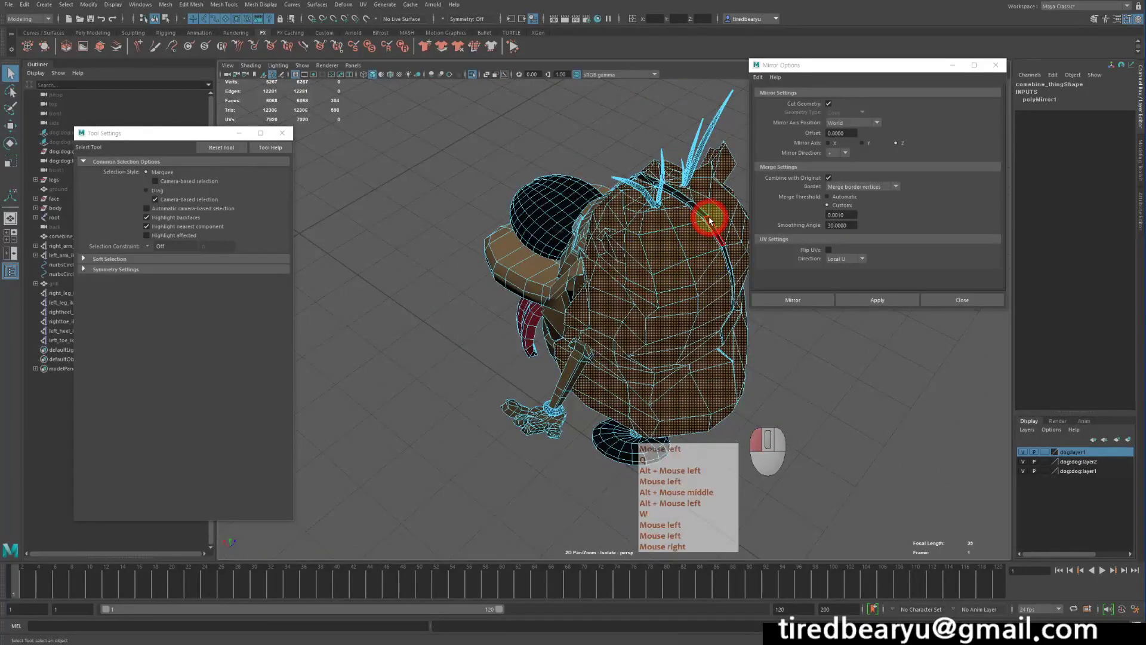
click(660, 238)
alt+drag(660, 239, 792, 223)
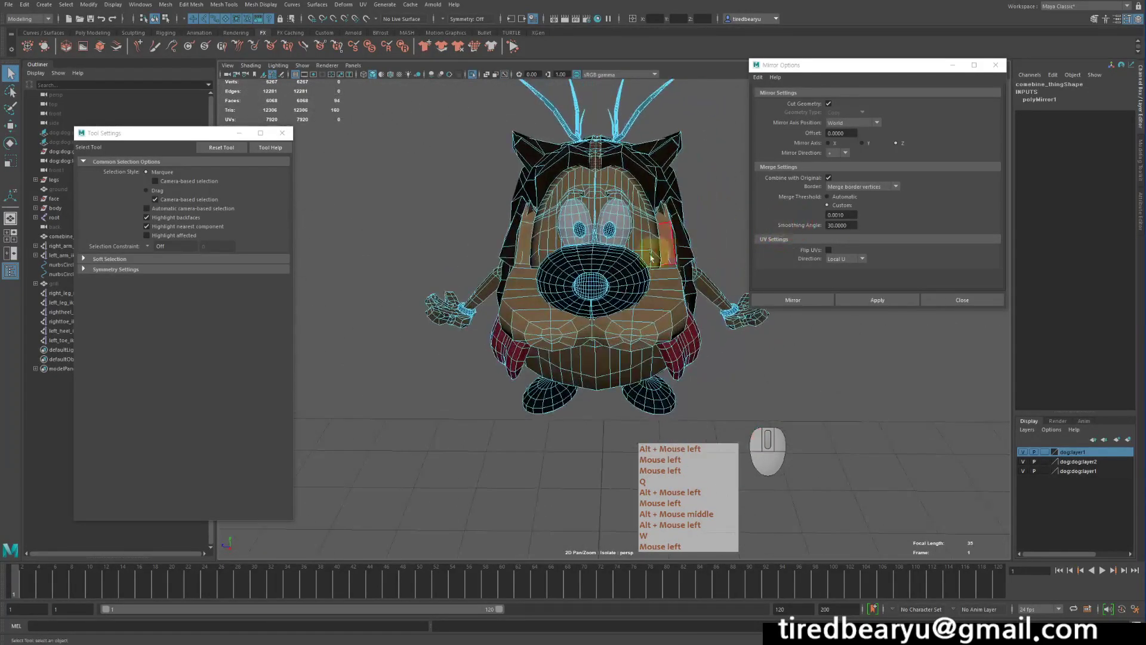
alt+drag(656, 249, 583, 256)
click(582, 313)
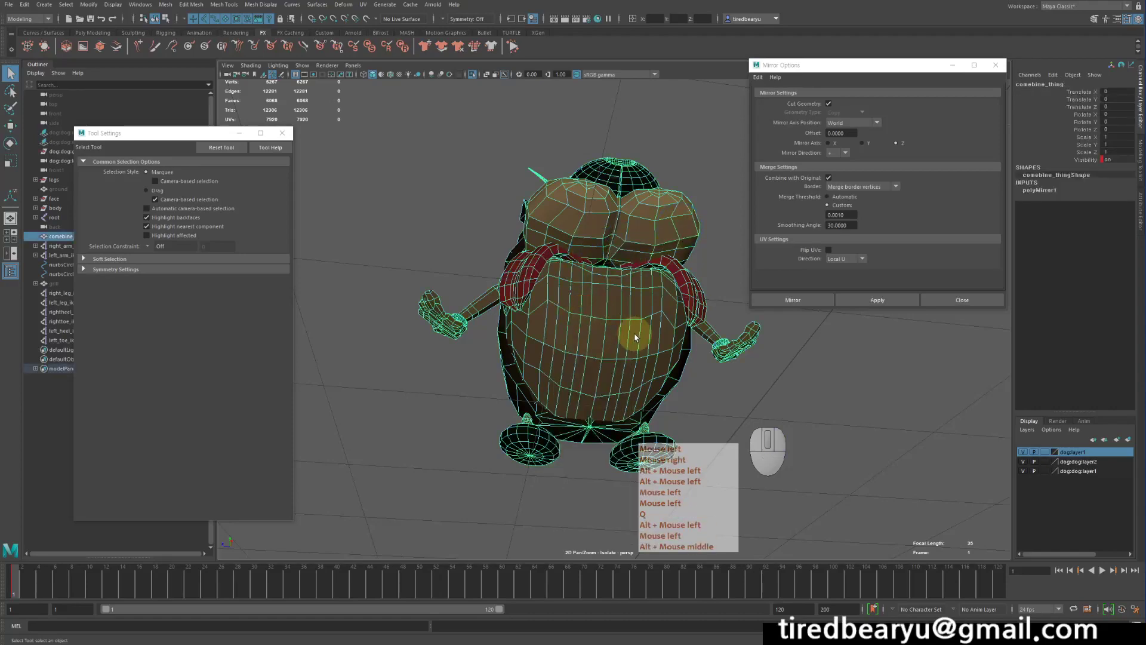
Try moving the brown back shell's faces away from the rest of the dog, and undo the move
alt+drag(635, 338, 568, 353)
right_click(541, 306)
click(545, 317)
key(w)
drag(623, 279, 524, 268)
alt+middle_drag(524, 269, 537, 256)
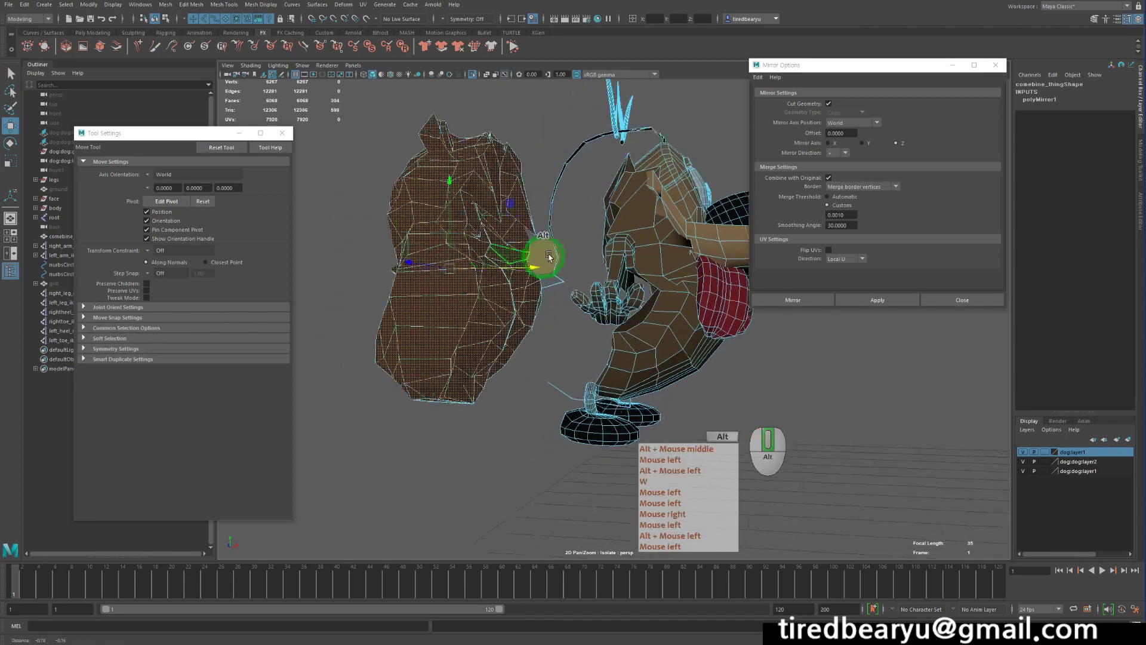
alt+drag(538, 256, 576, 252)
click(694, 357)
alt+drag(683, 358, 511, 311)
key(z)
key(z)
key(z)
key(z)
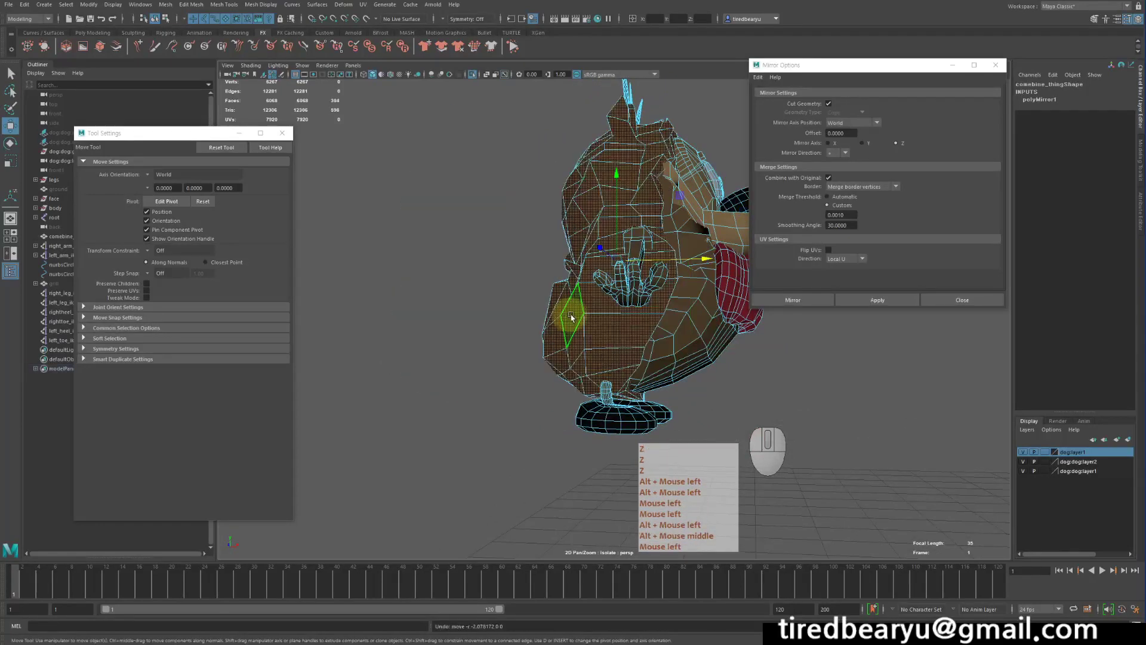
Return from face editing to object selection and select the whole dog mesh
right_drag(654, 325, 693, 312)
click(724, 369)
alt+drag(724, 368, 639, 340)
click(669, 351)
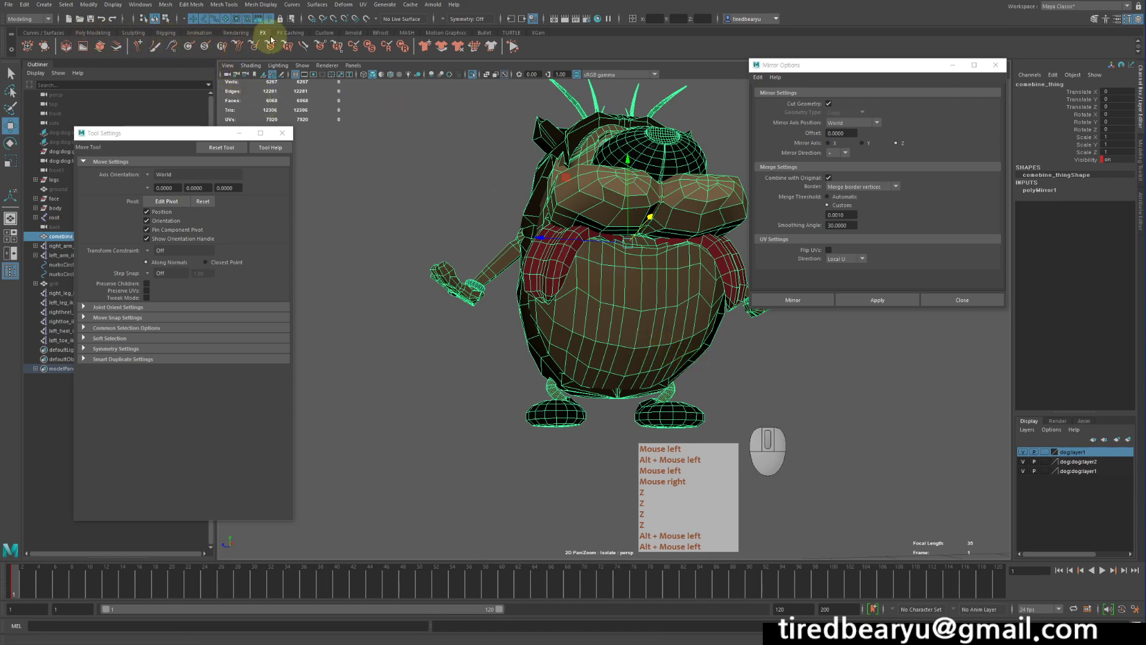
Apply Smooth to the combined dog mesh
alt+drag(704, 107, 645, 119)
alt+middle_drag(645, 120, 558, 145)
alt+drag(558, 145, 594, 140)
alt+middle_drag(594, 140, 664, 201)
click(664, 201)
click(588, 209)
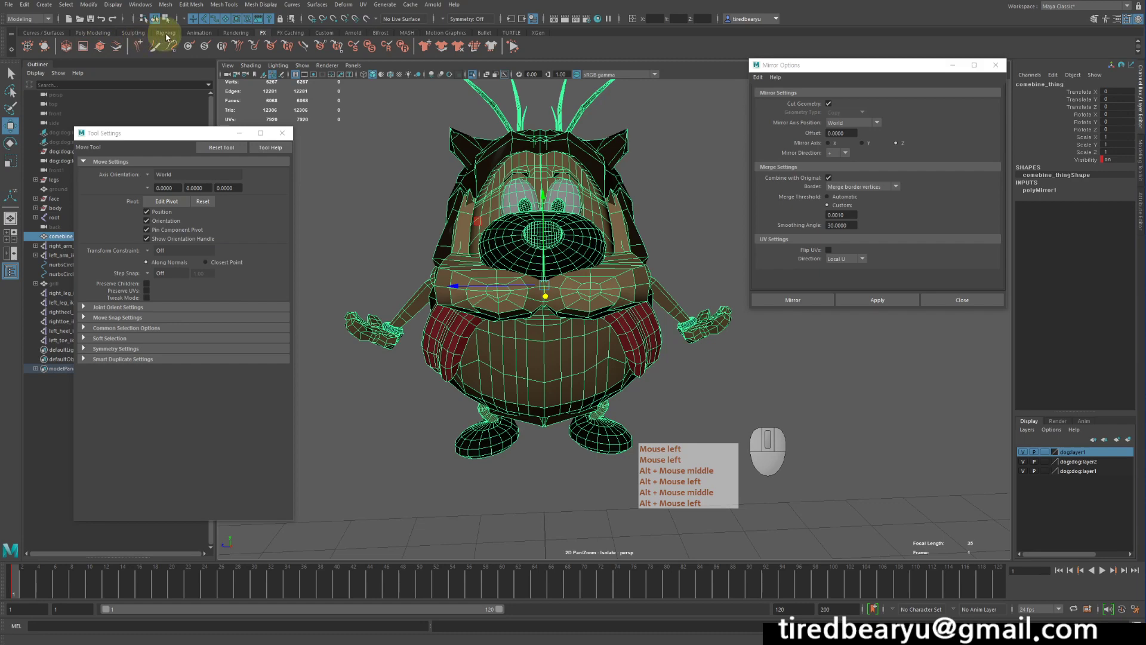
click(92, 32)
click(346, 46)
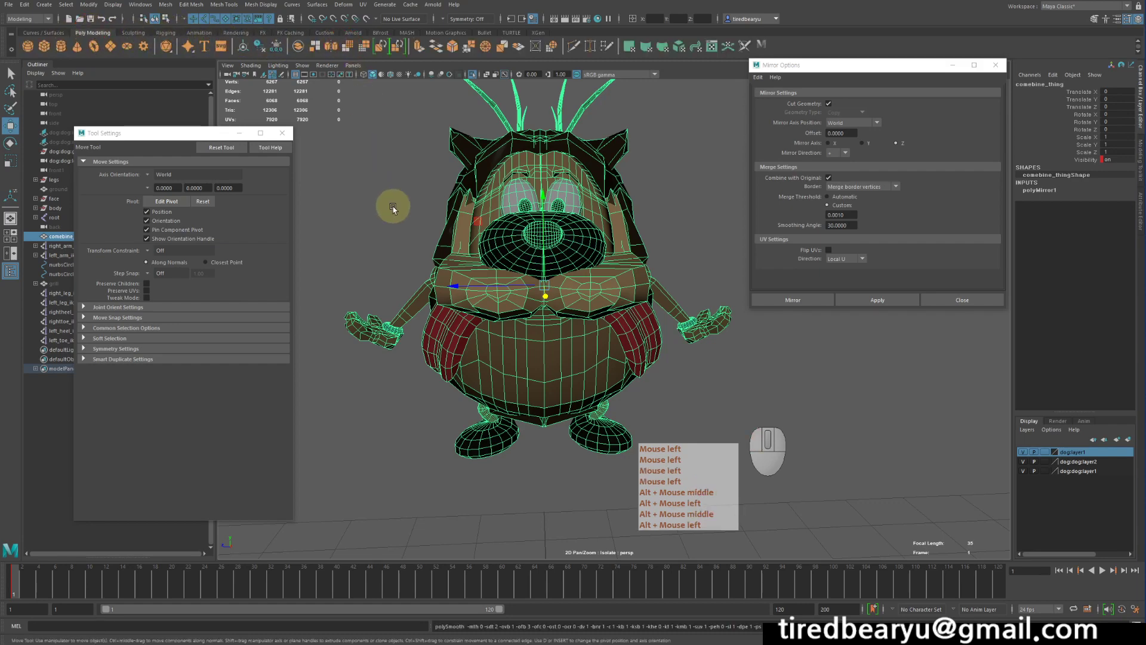
Inspect the smoothed mesh from the side and turn off isolation so the rig is displayed with it
click(396, 202)
alt+drag(394, 198, 449, 342)
click(523, 361)
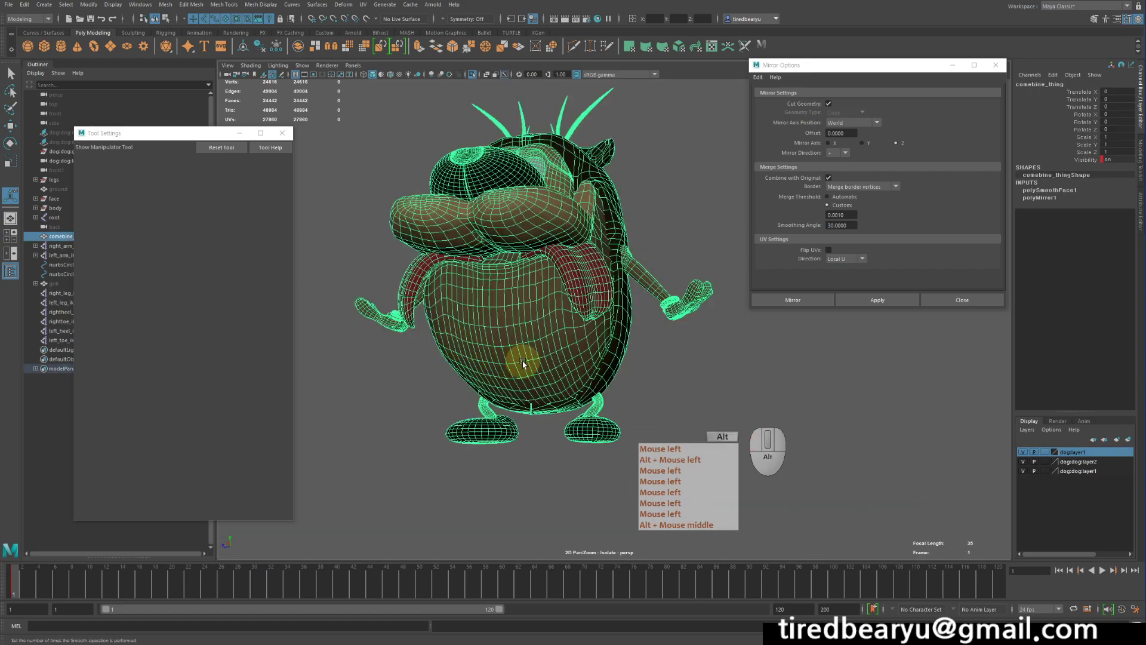
key(1)
alt+drag(522, 361, 569, 370)
click(559, 359)
key(ctrl+1)
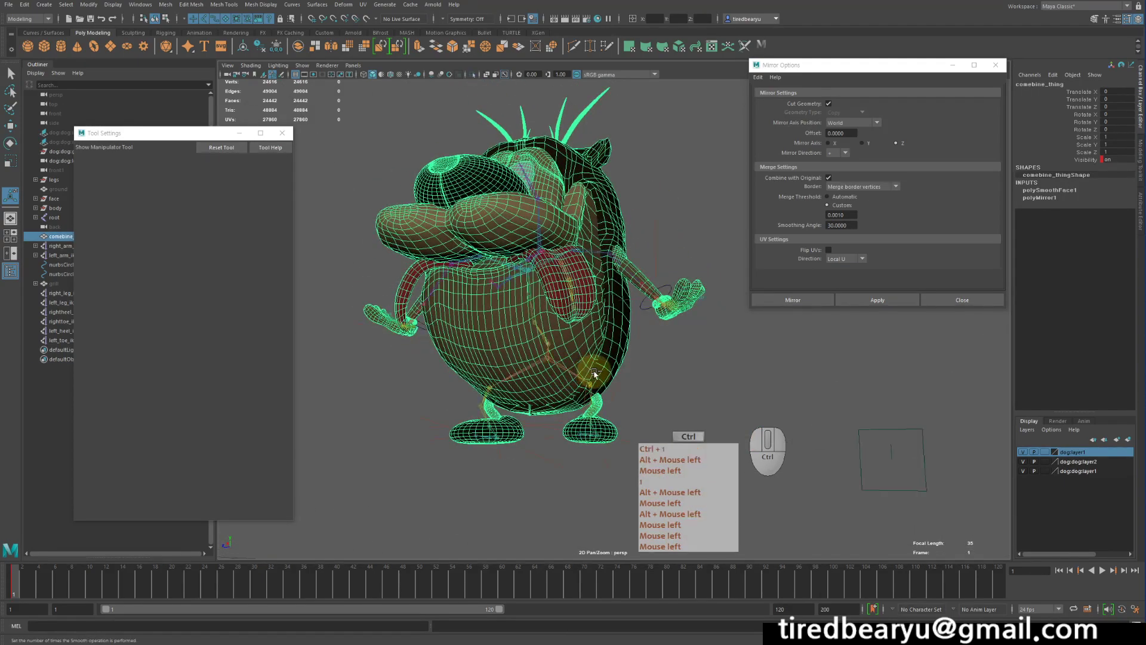
Select the right leg and right toe IK handles and examine the smoothed dog with its skeleton from the front
click(504, 325)
shift+click(608, 354)
click(591, 376)
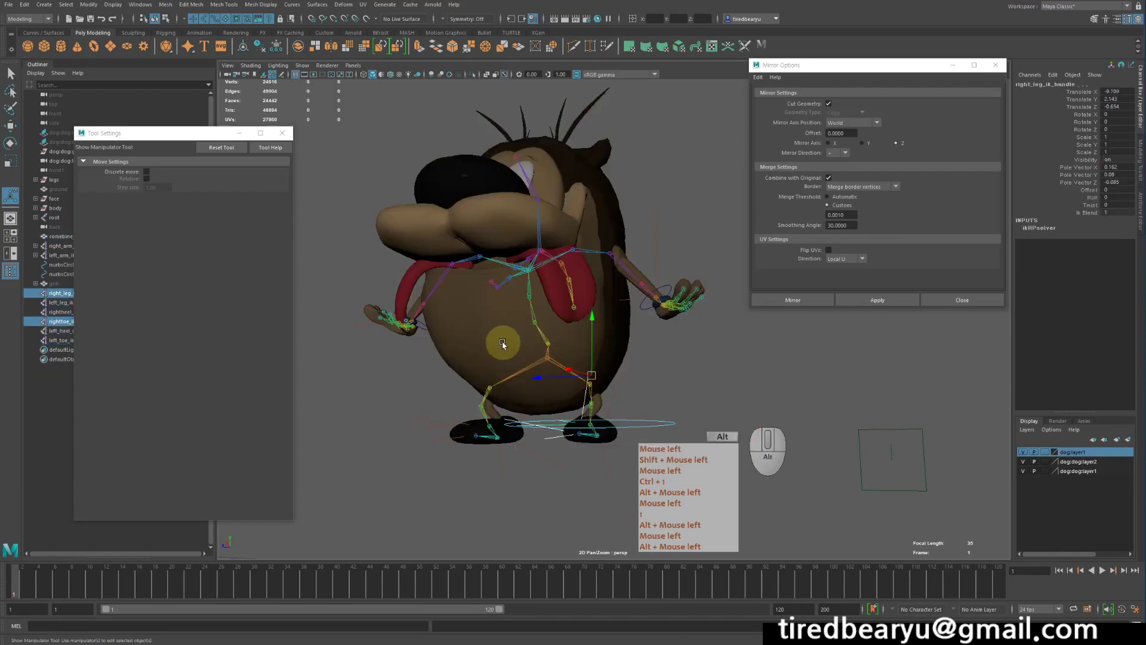
alt+drag(503, 343, 541, 343)
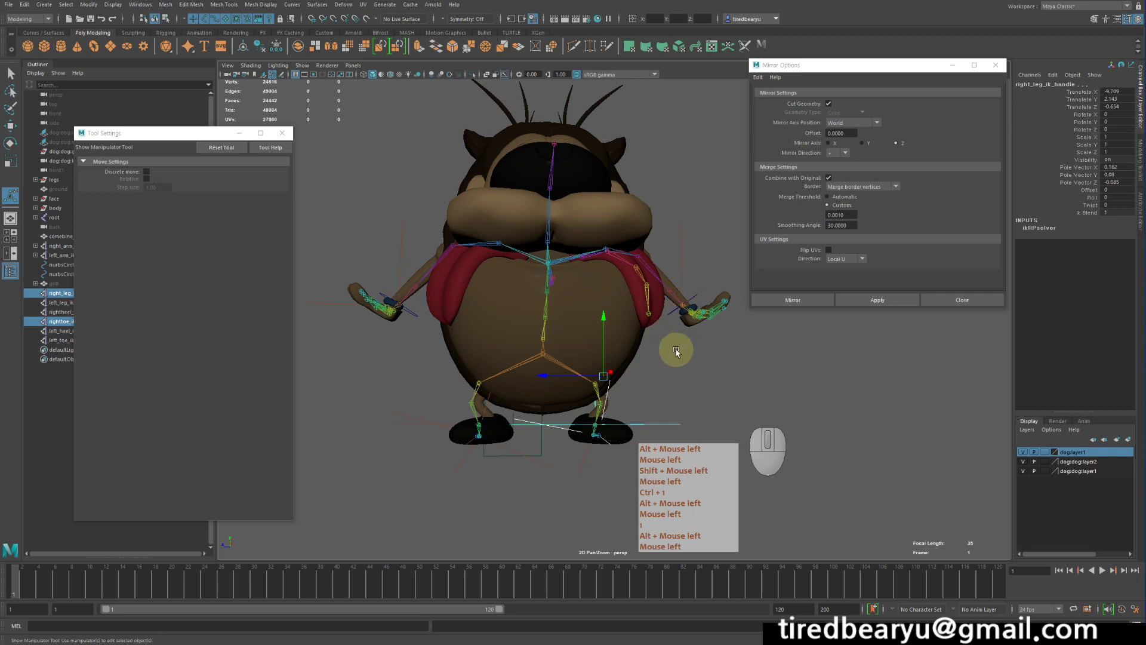
mouse_move(688, 379)
alt+mouse_down()
mouse_move(705, 400)
mouse_move(694, 394)
alt+mouse_up()
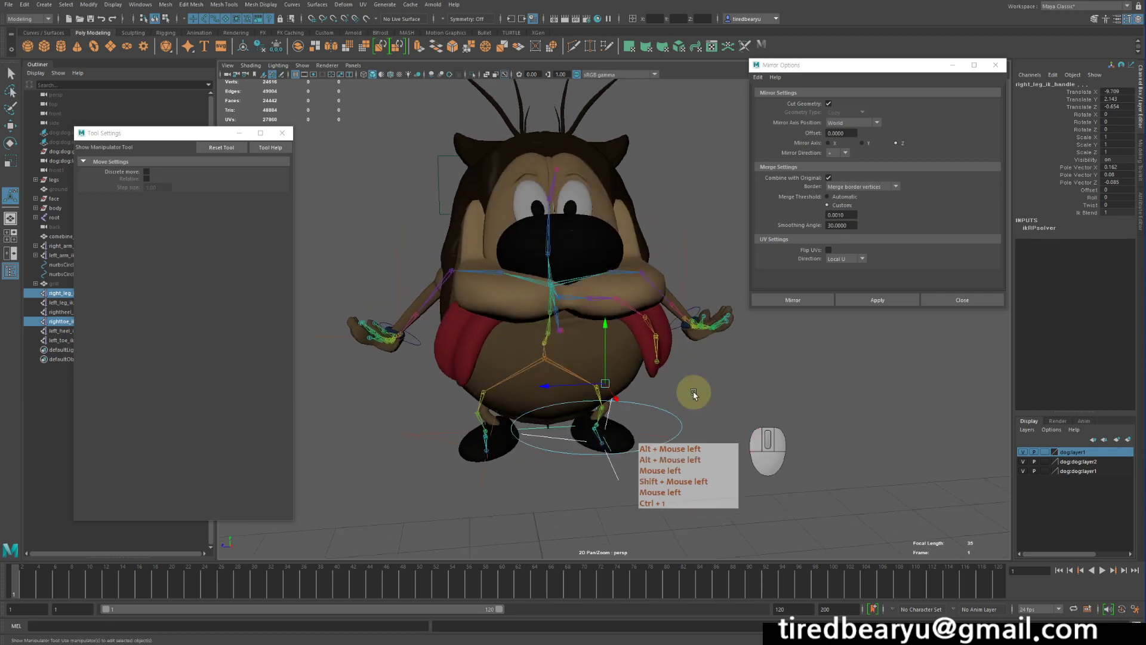